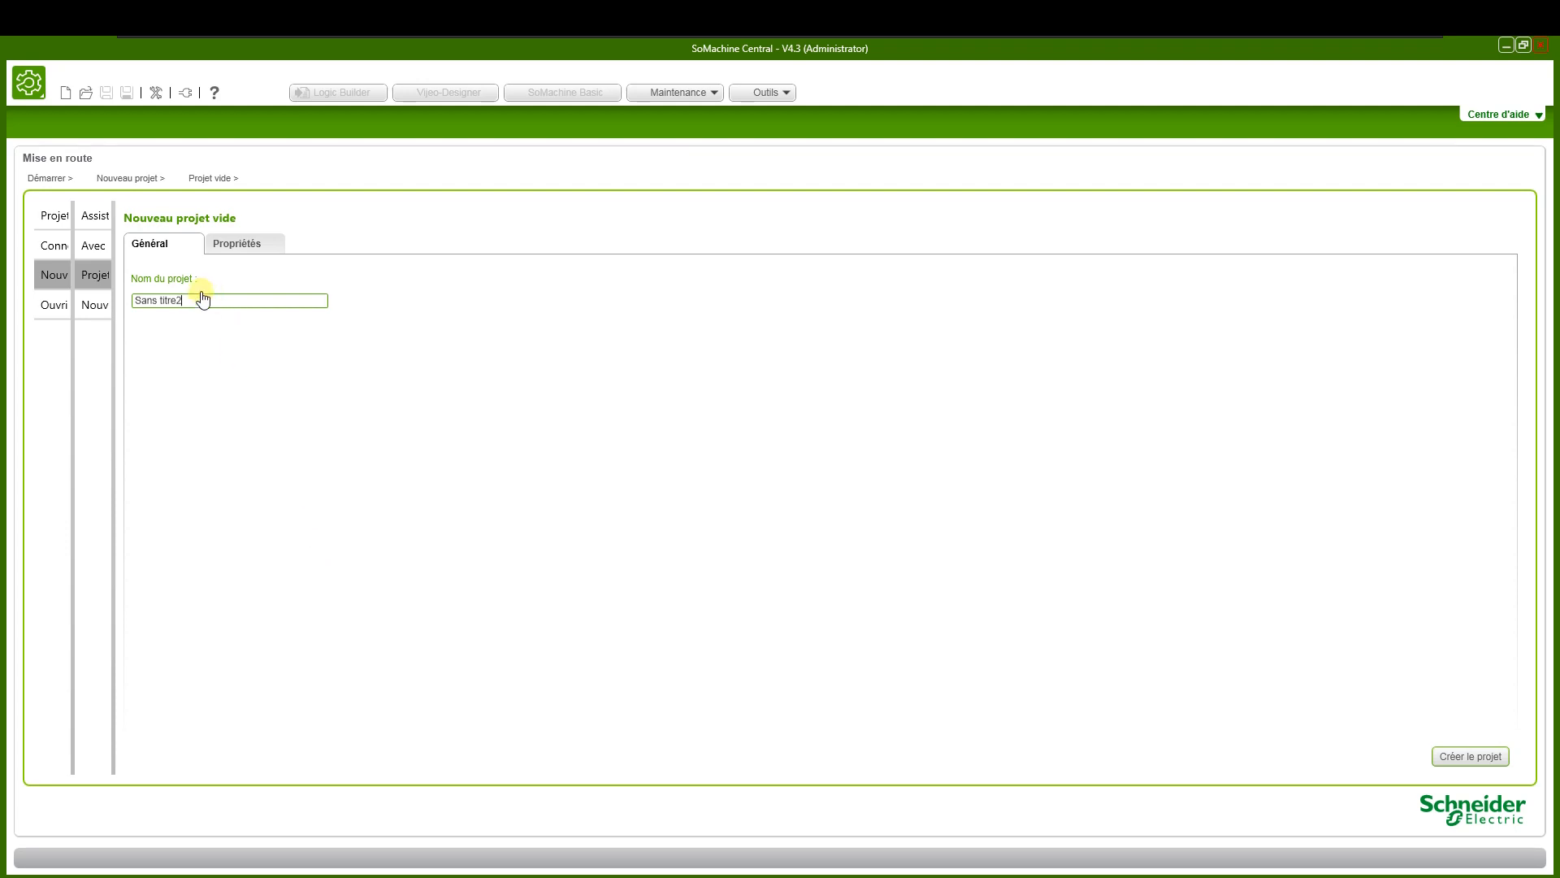
Create an empty project named "SoM V4_3 - M251 - Server OPCUA" and open its controller programming environment, Logic Builder
left_click_drag(199, 299, 38, 303)
type("SoM V4_3 - M251 - Server OPCUA")
left_click(1453, 758)
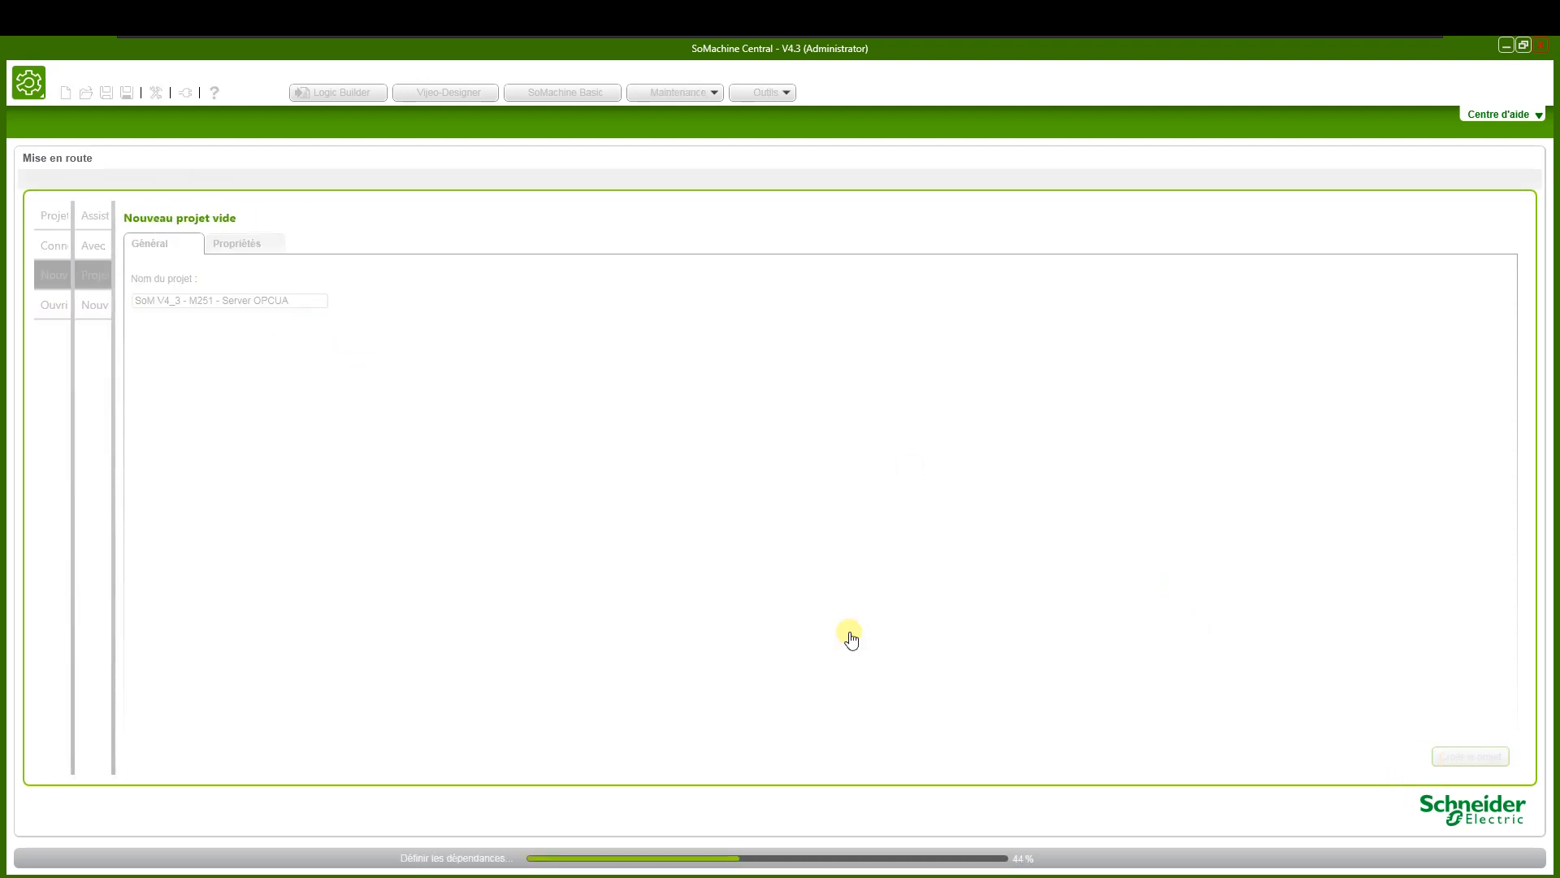
left_click(667, 266)
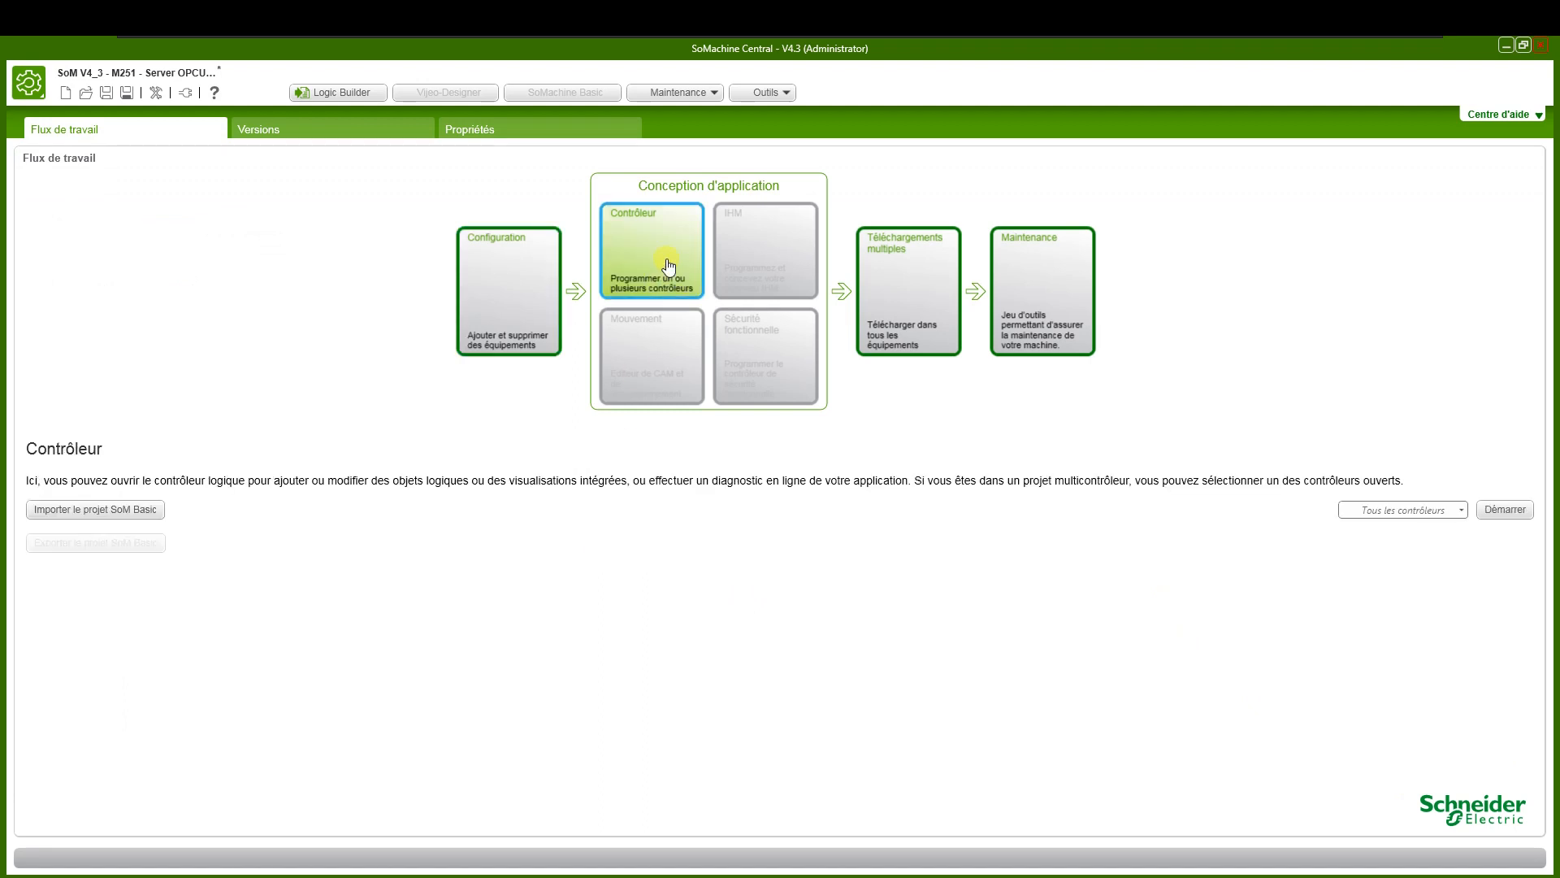
left_click(1487, 510)
Add a Schneider Electric TM251MESC logic controller from the M251 range to the project as MyController
right_click(88, 144)
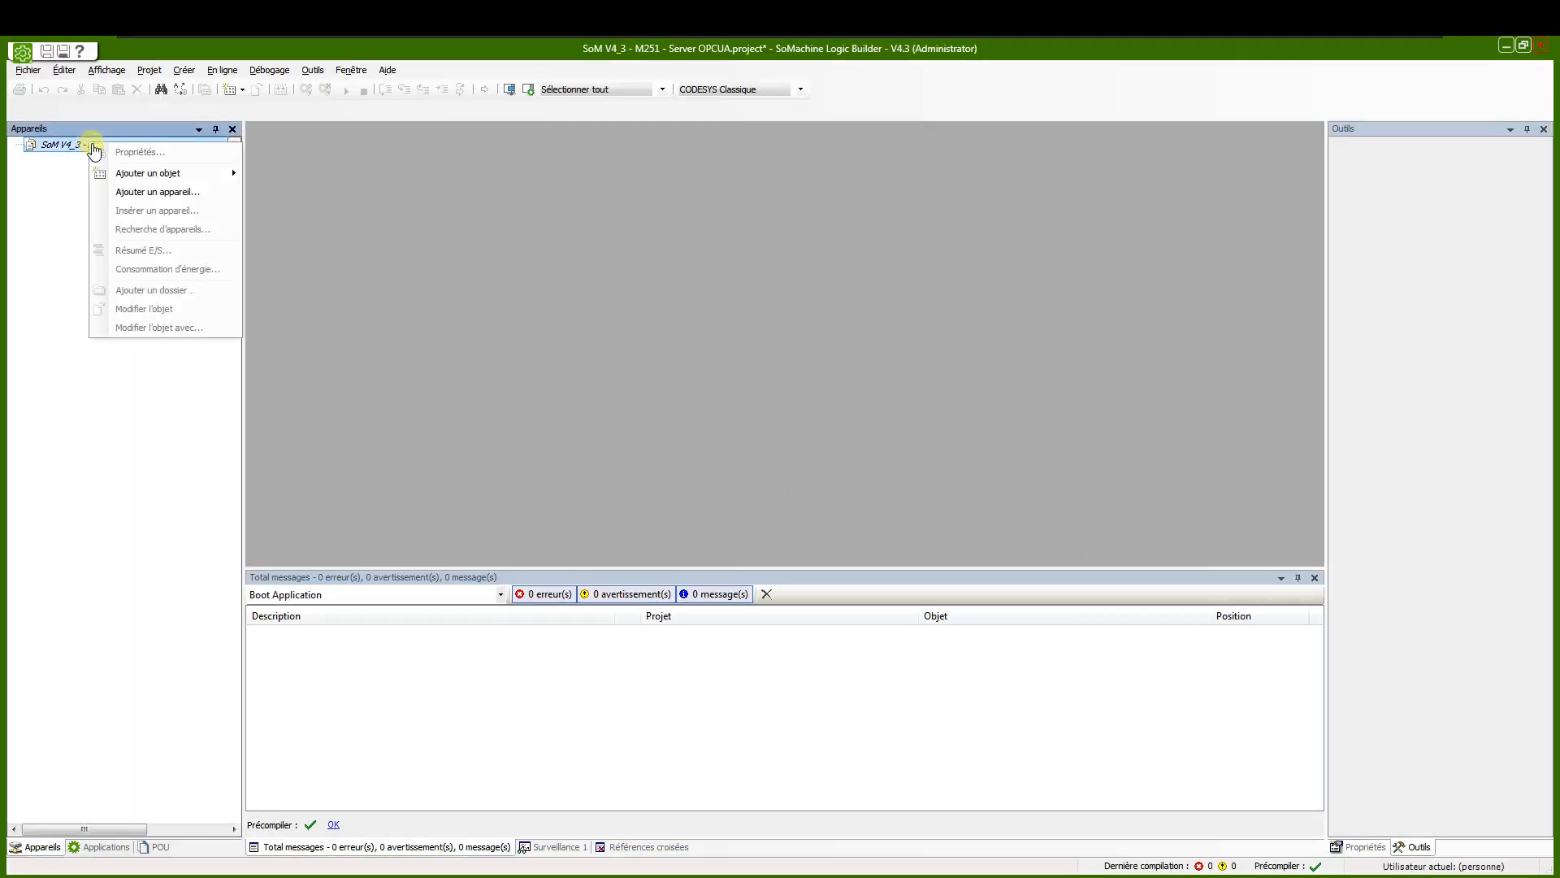
left_click(132, 197)
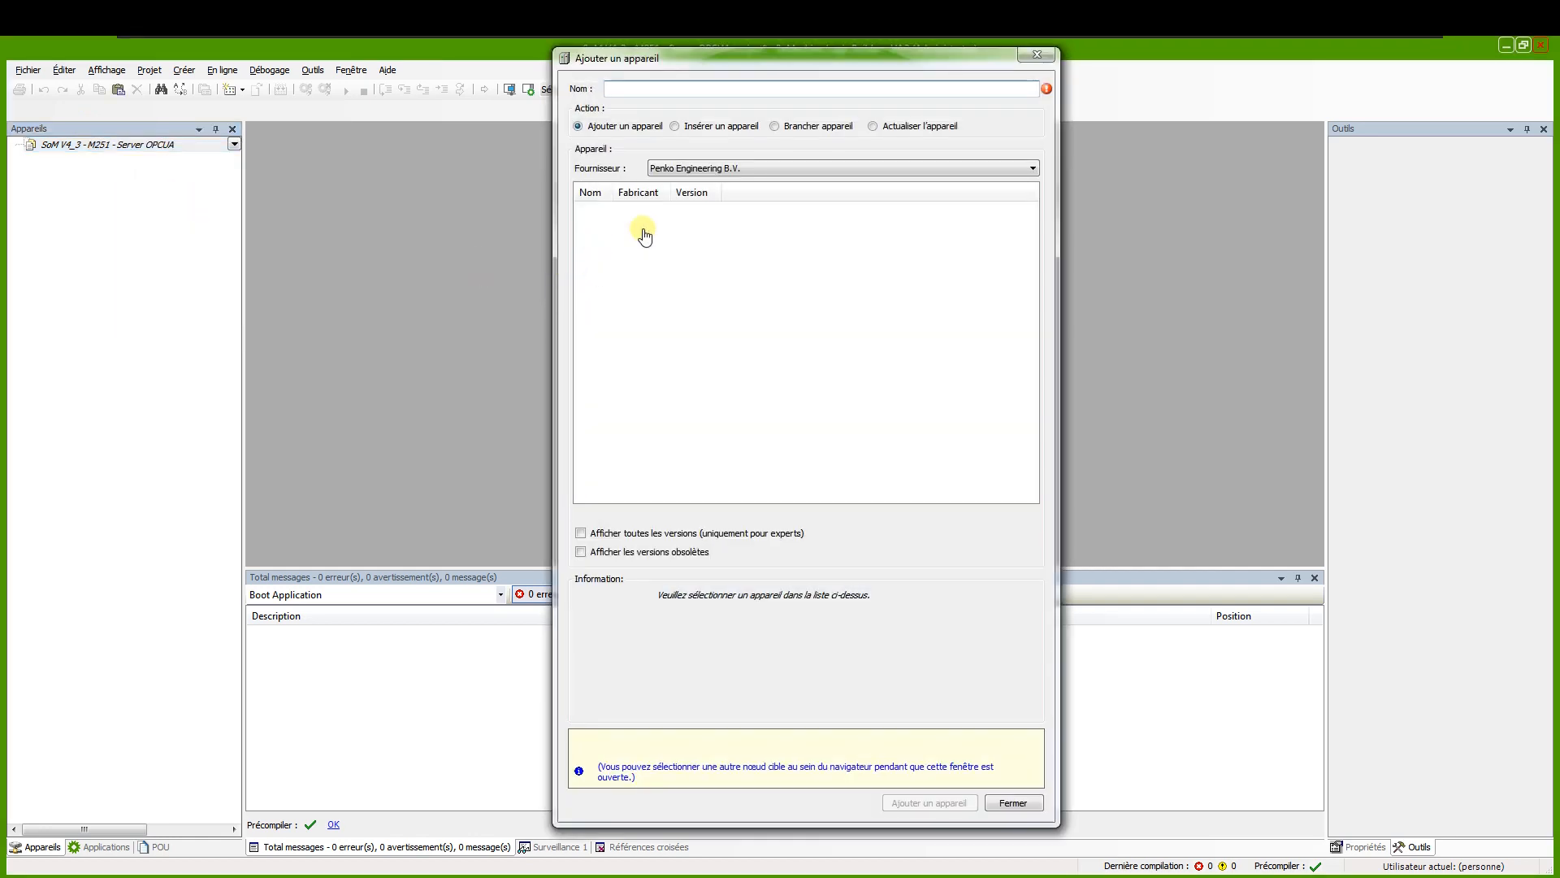
left_click(689, 169)
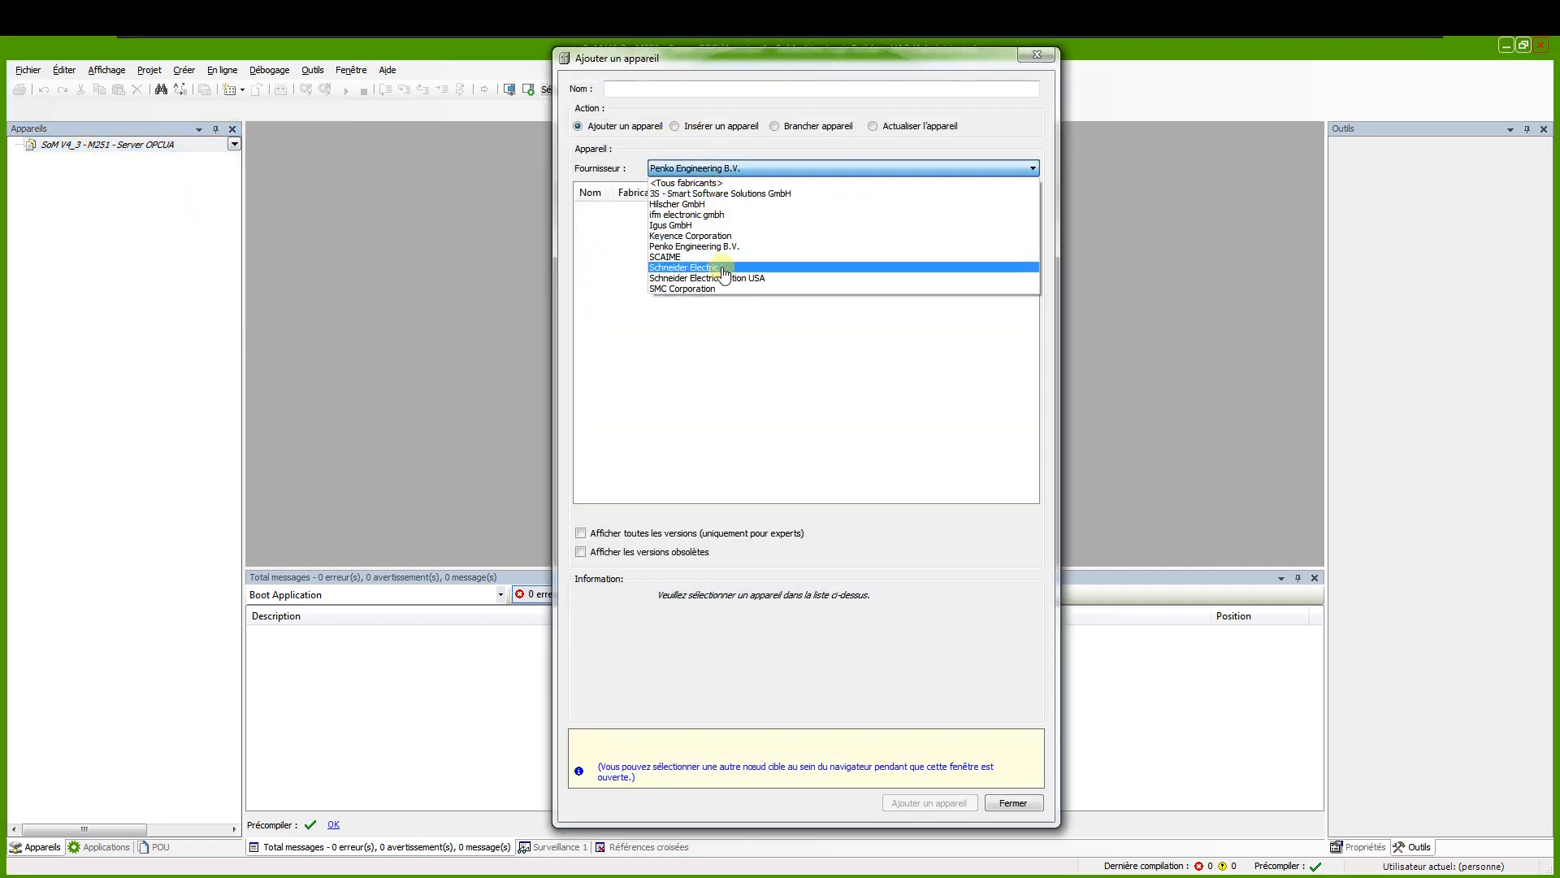
left_click(650, 272)
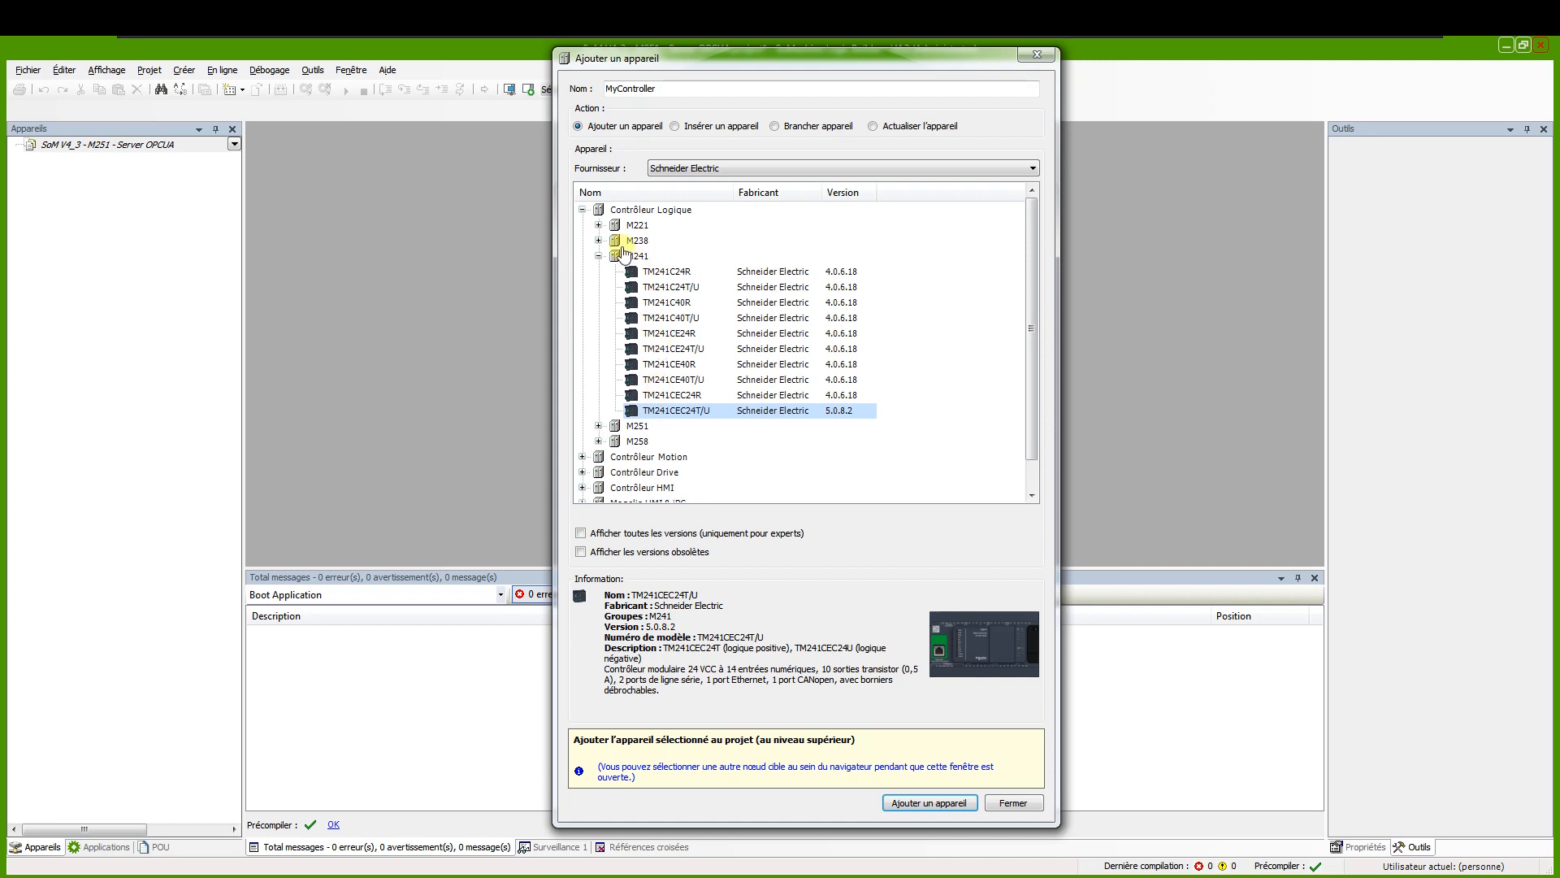
left_click(598, 426)
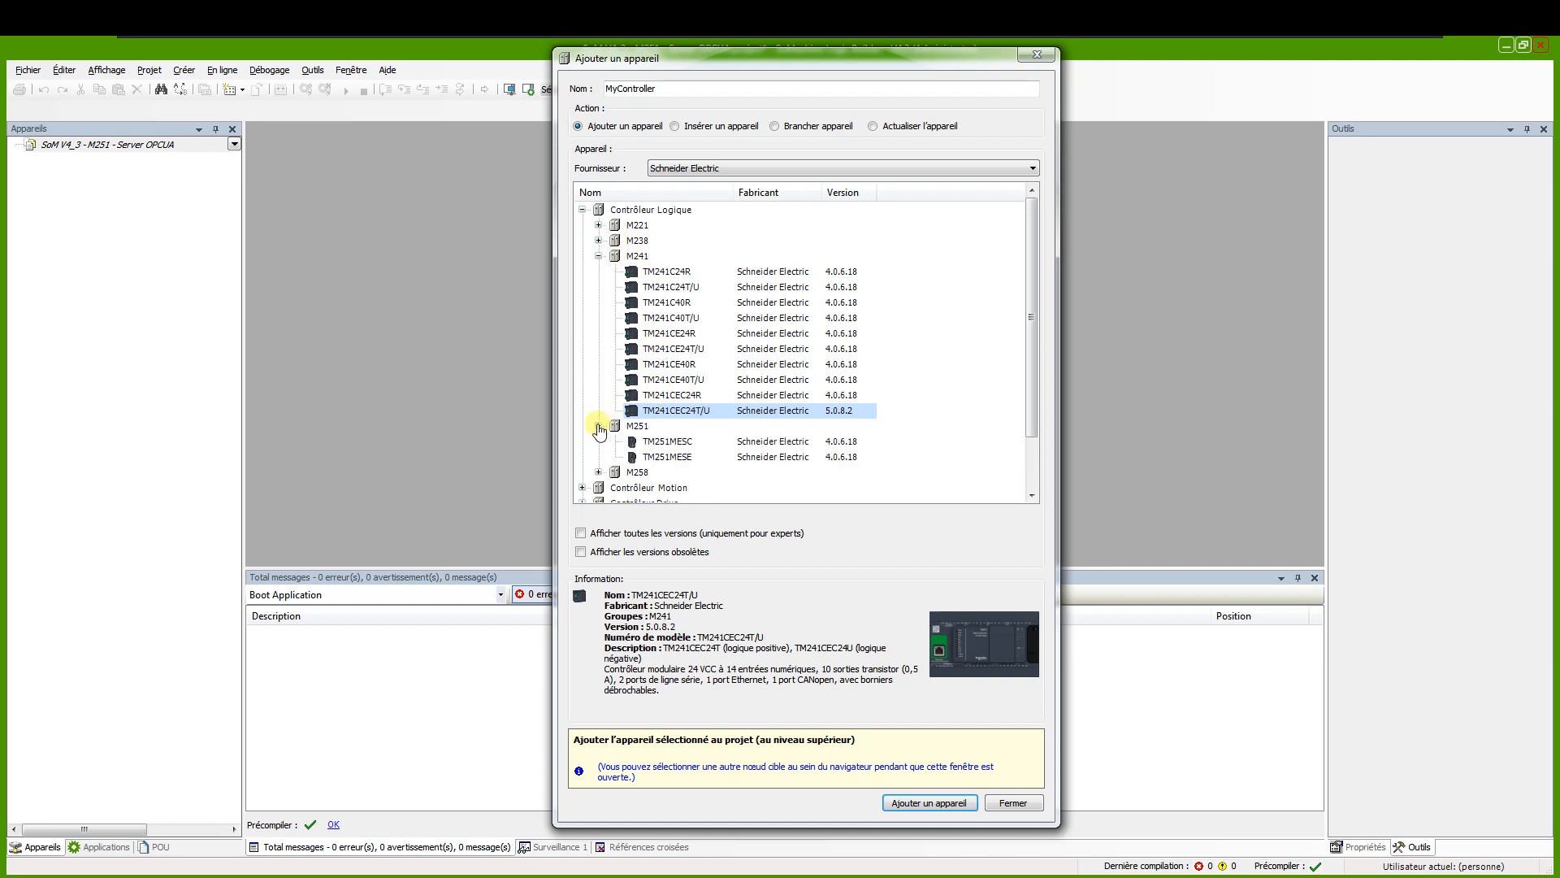
left_click(660, 445)
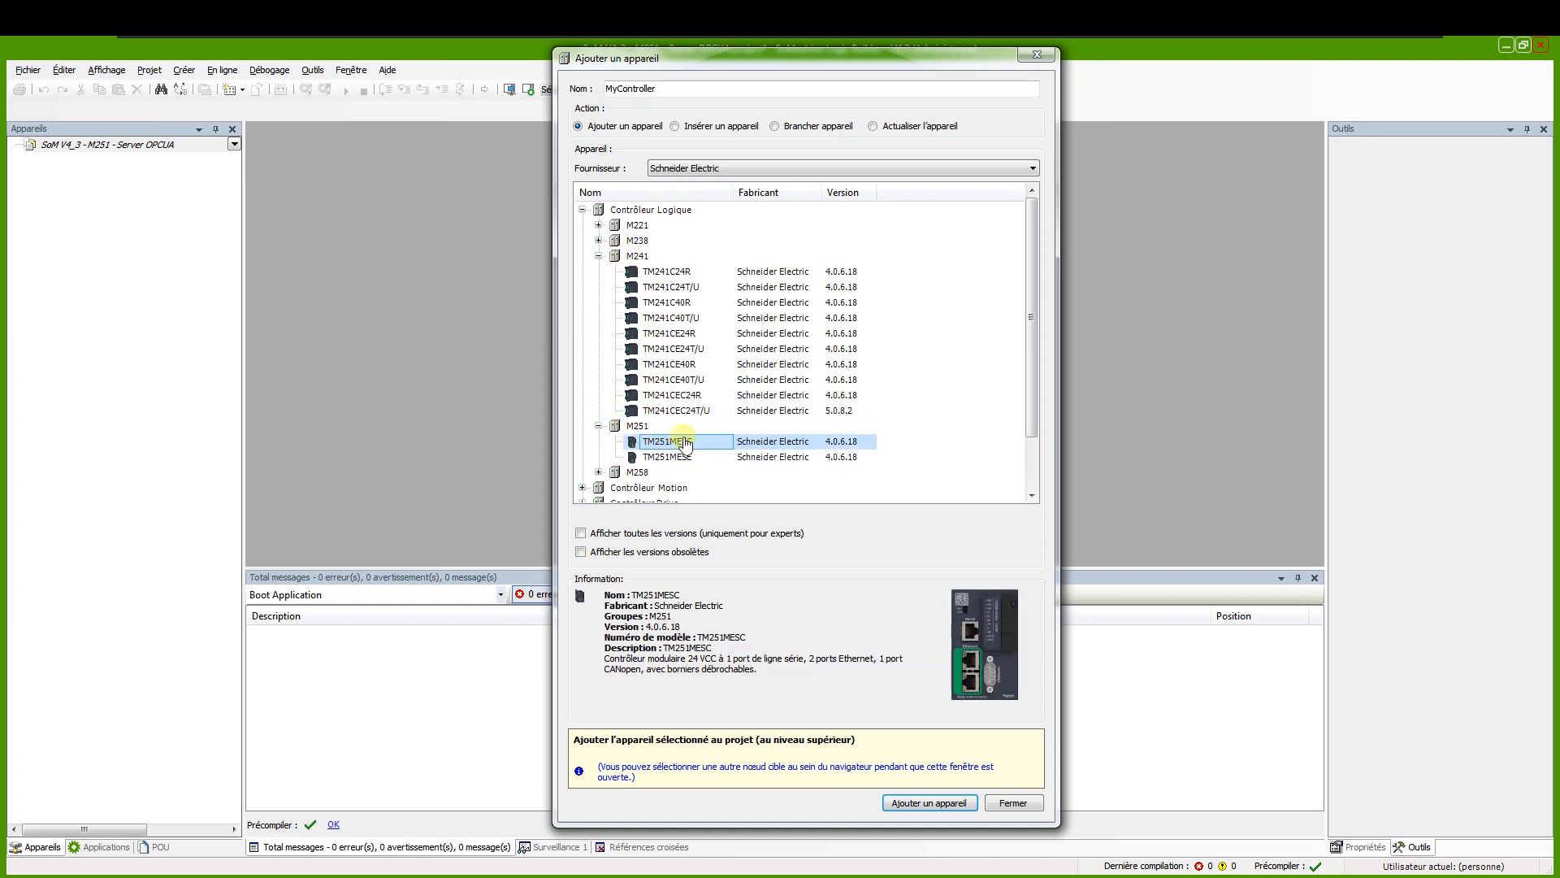
left_click(923, 807)
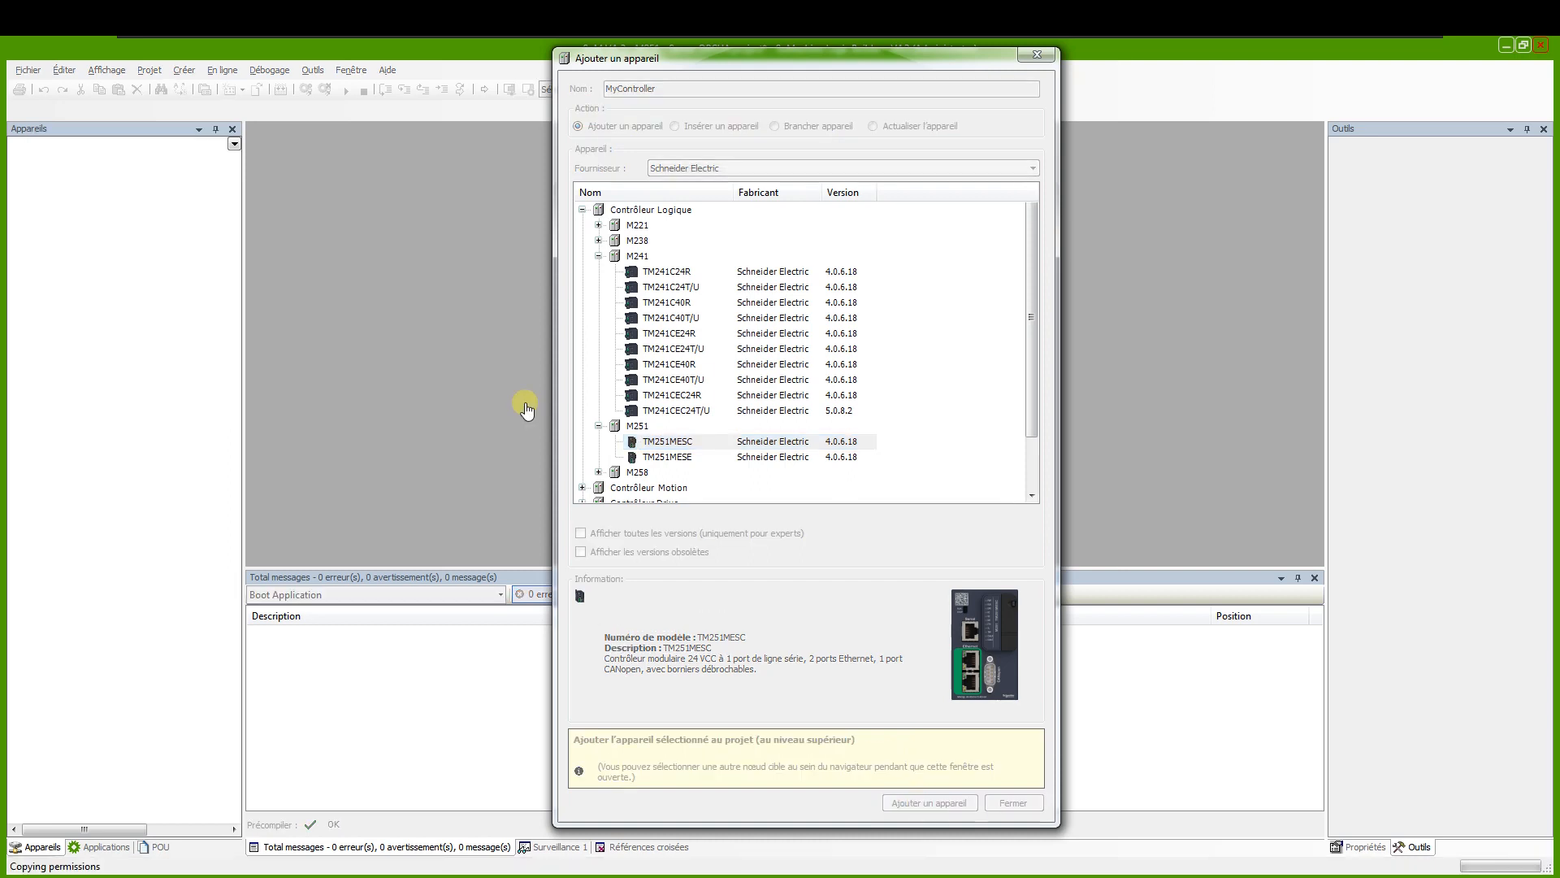
left_click(1015, 805)
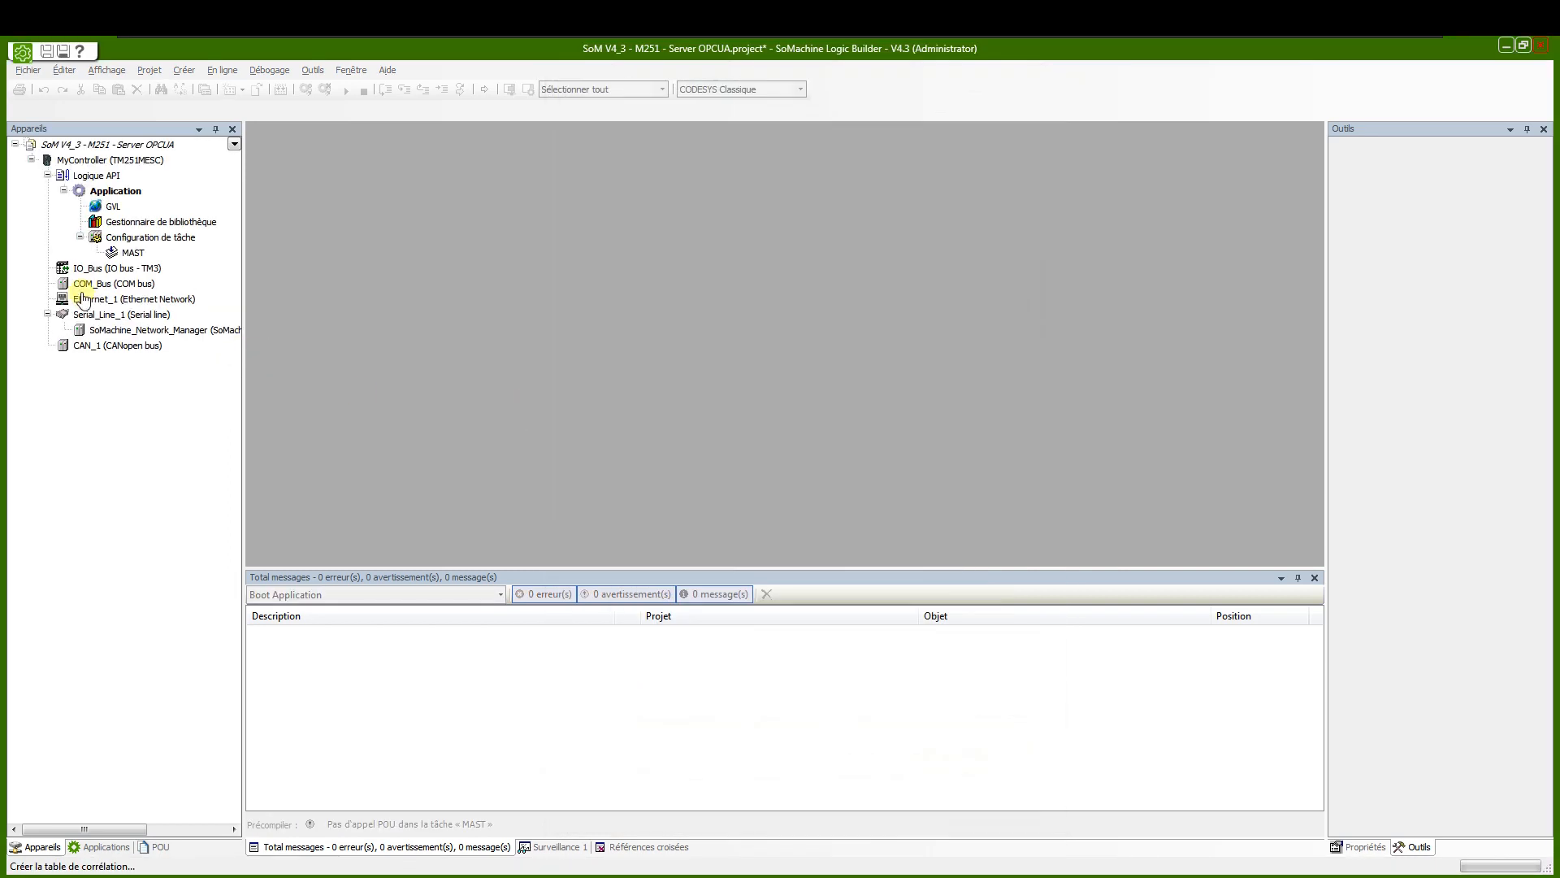
Configure Ethernet_1 with the fixed IP address 192.168.0.251 and subnet mask 255.255.255.0
double_click(116, 304)
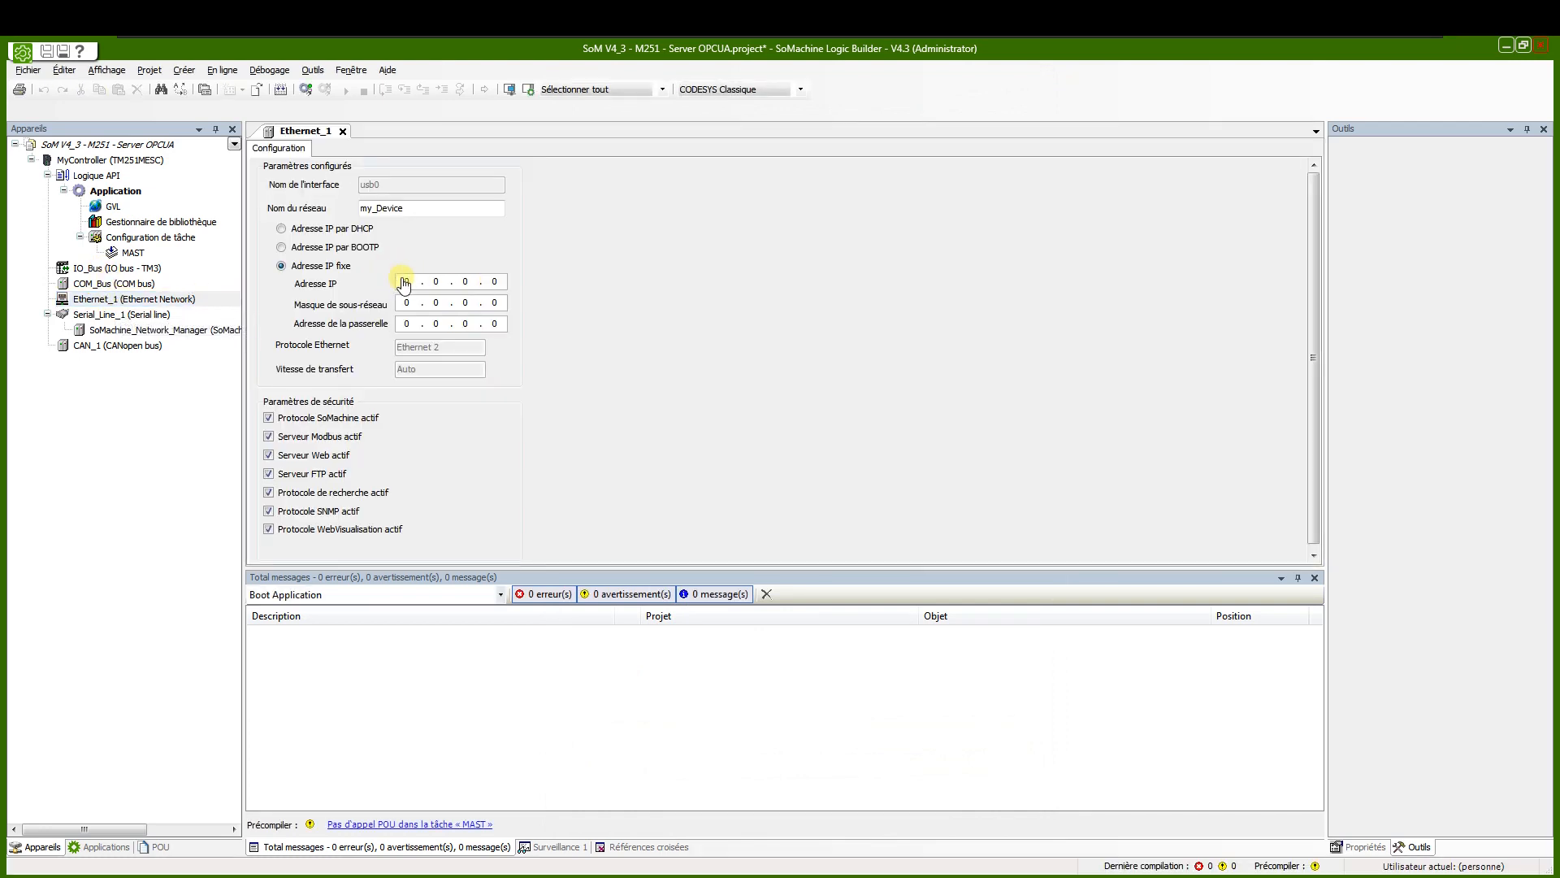
left_click(409, 282)
type("192.168.0.251")
key("Tab")
type("255 . 255 . 255")
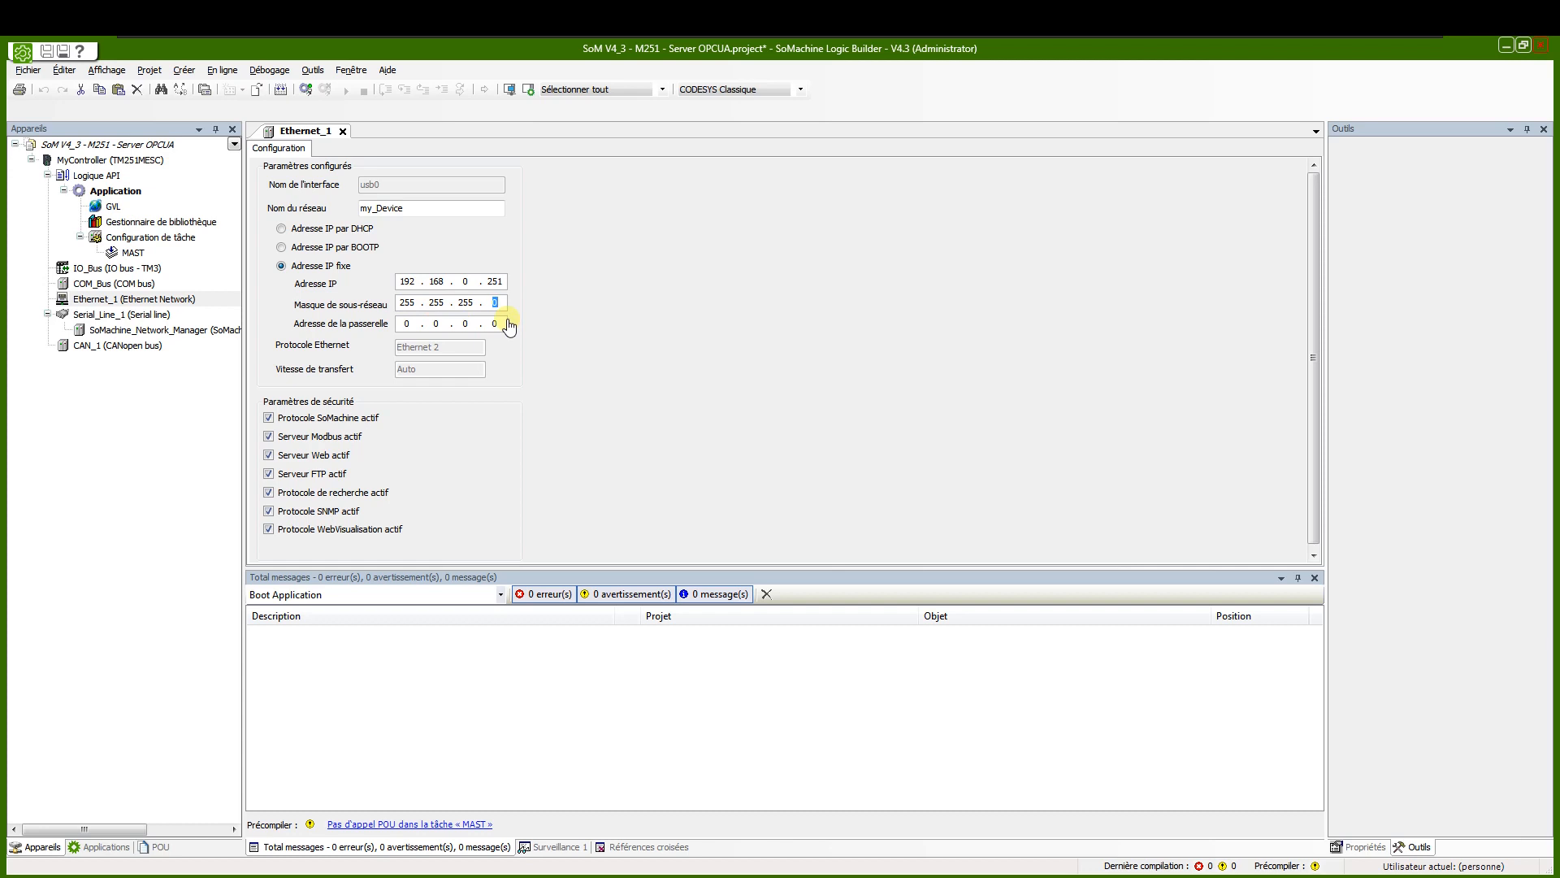
Add a program named POU to the application, with Littéral Structuré (ST) as its implementation language
right_click(116, 191)
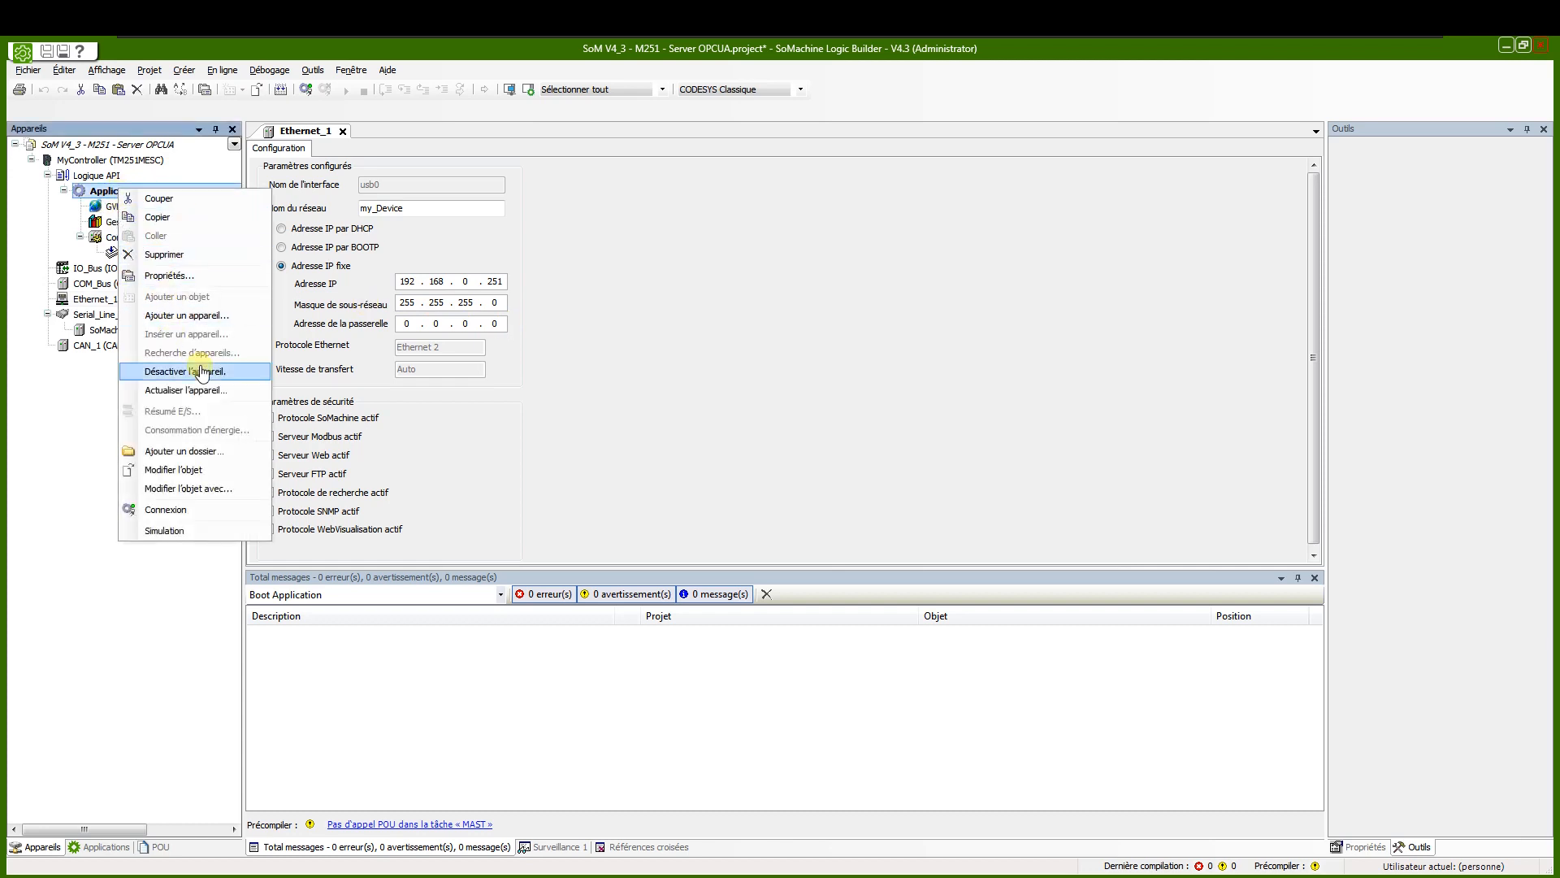
left_click(104, 216)
right_click(107, 193)
mouse_move(130, 319)
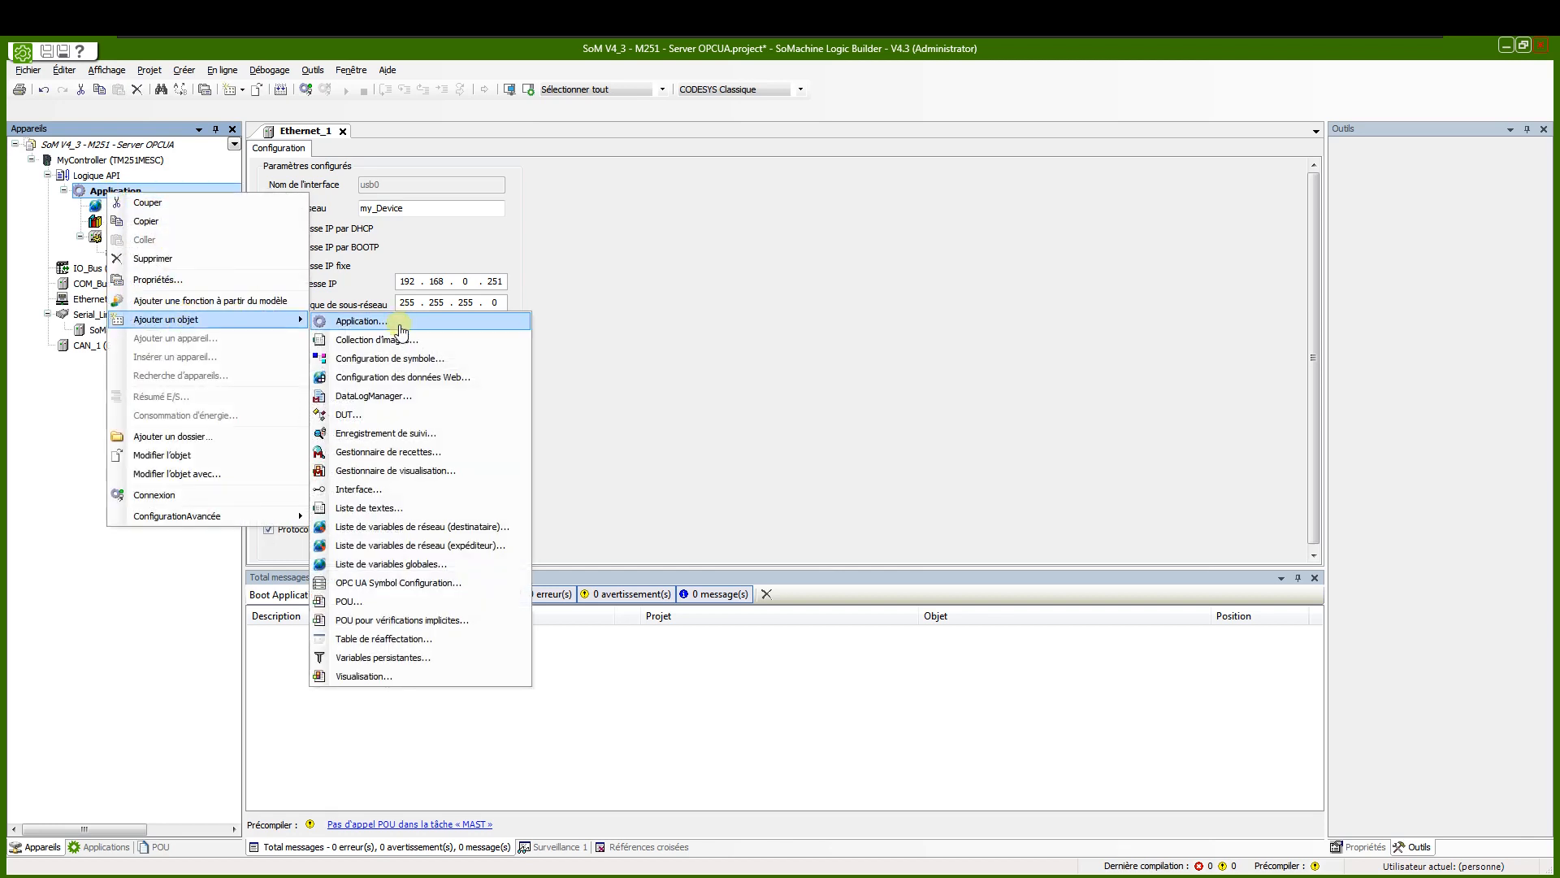
left_click(367, 602)
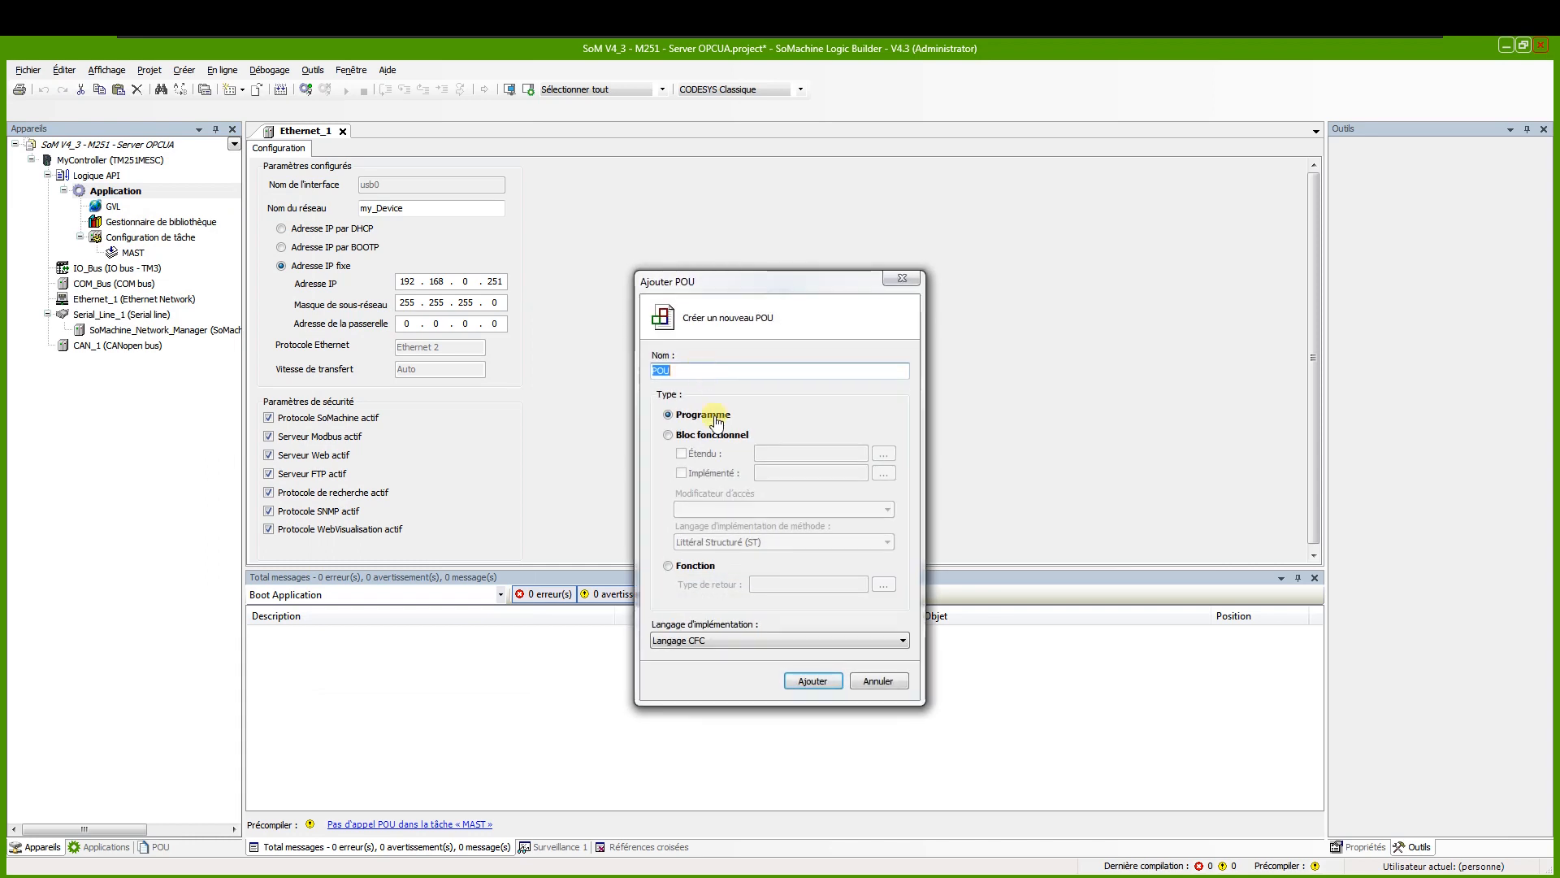
left_click(763, 642)
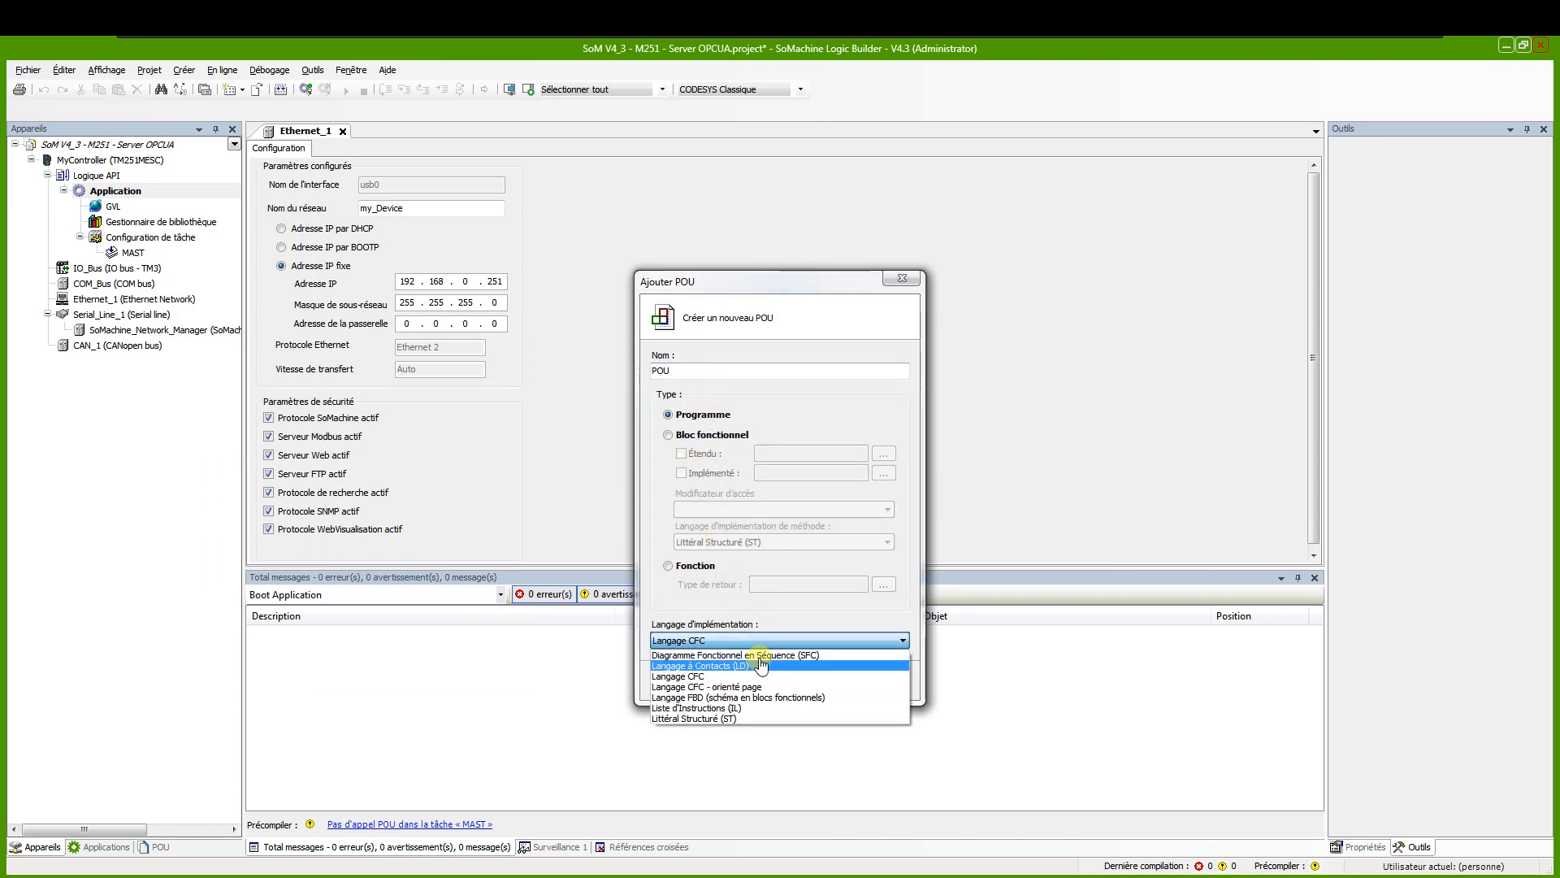
left_click(768, 718)
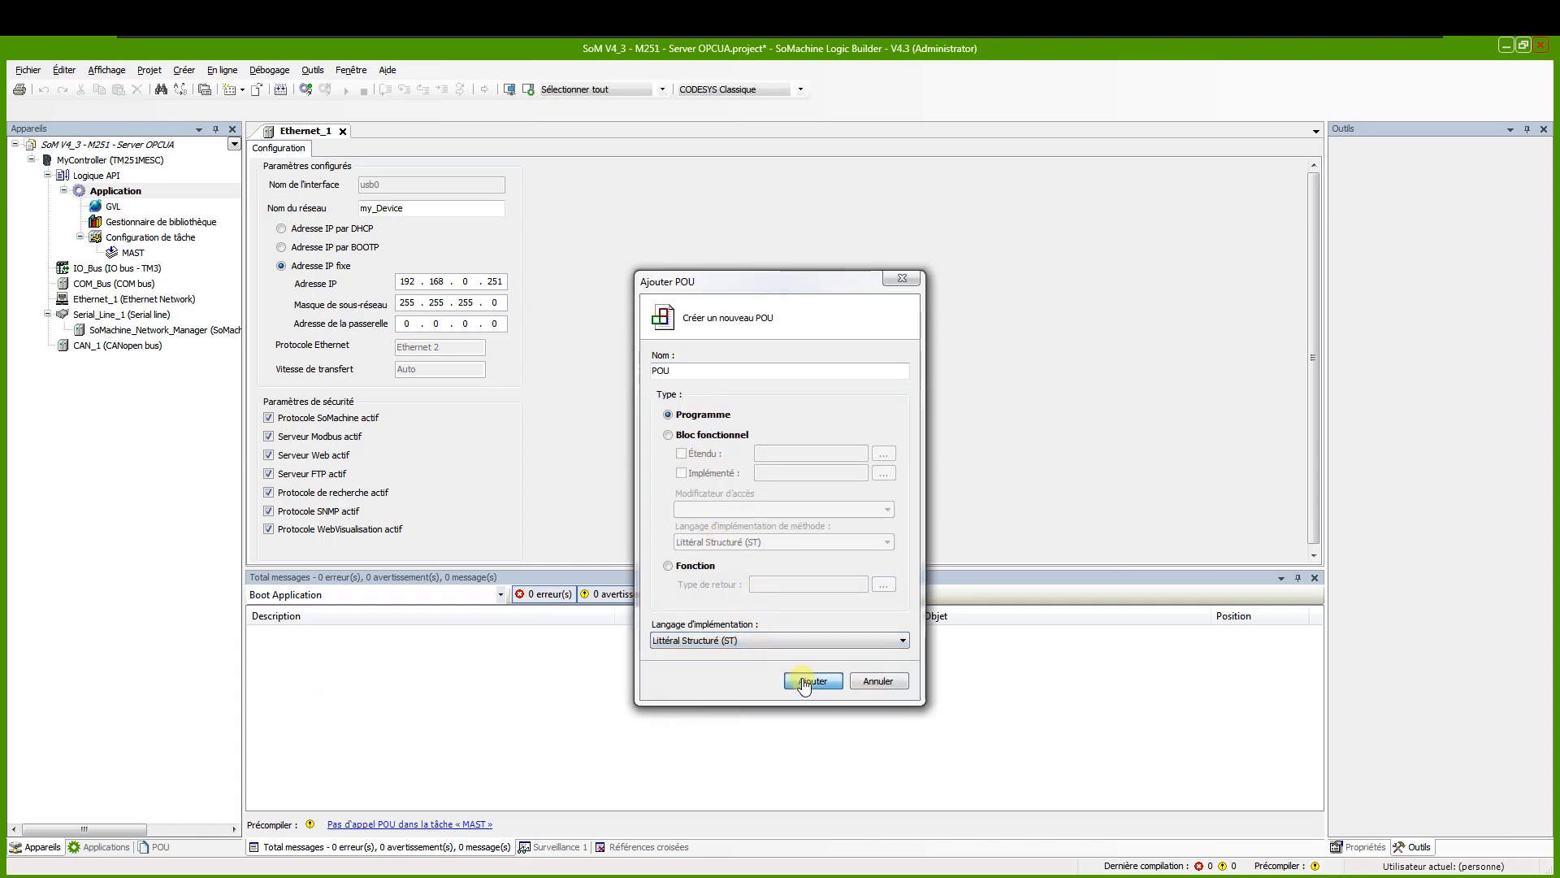
left_click(813, 681)
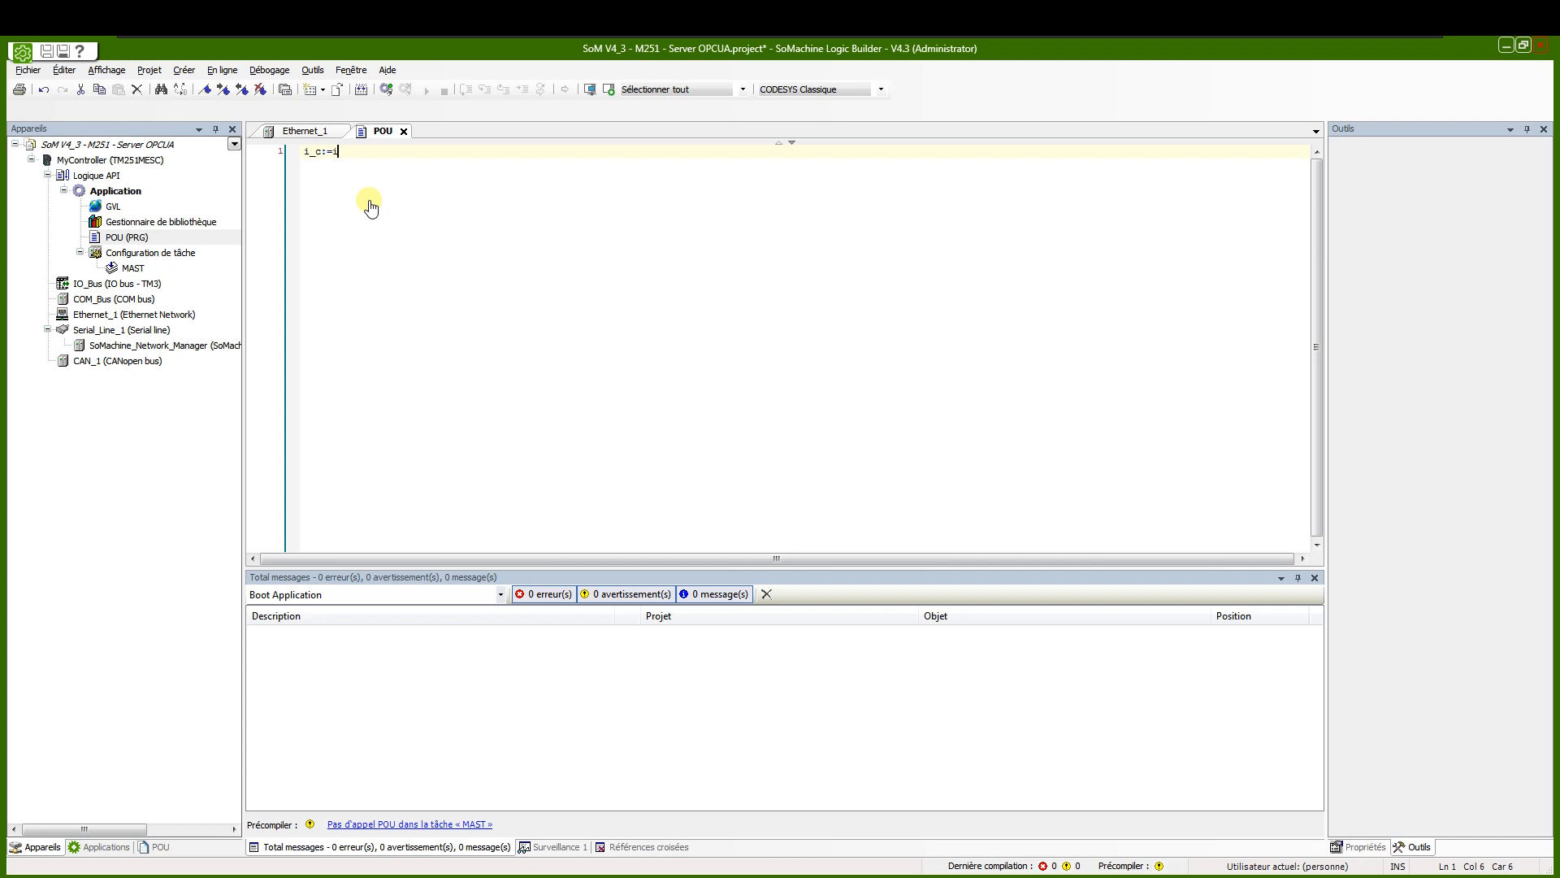
Write the statement i_c:=i_a+i_b; in POU and declare its variables as local INT variables
type("+i_b;")
key("Return")
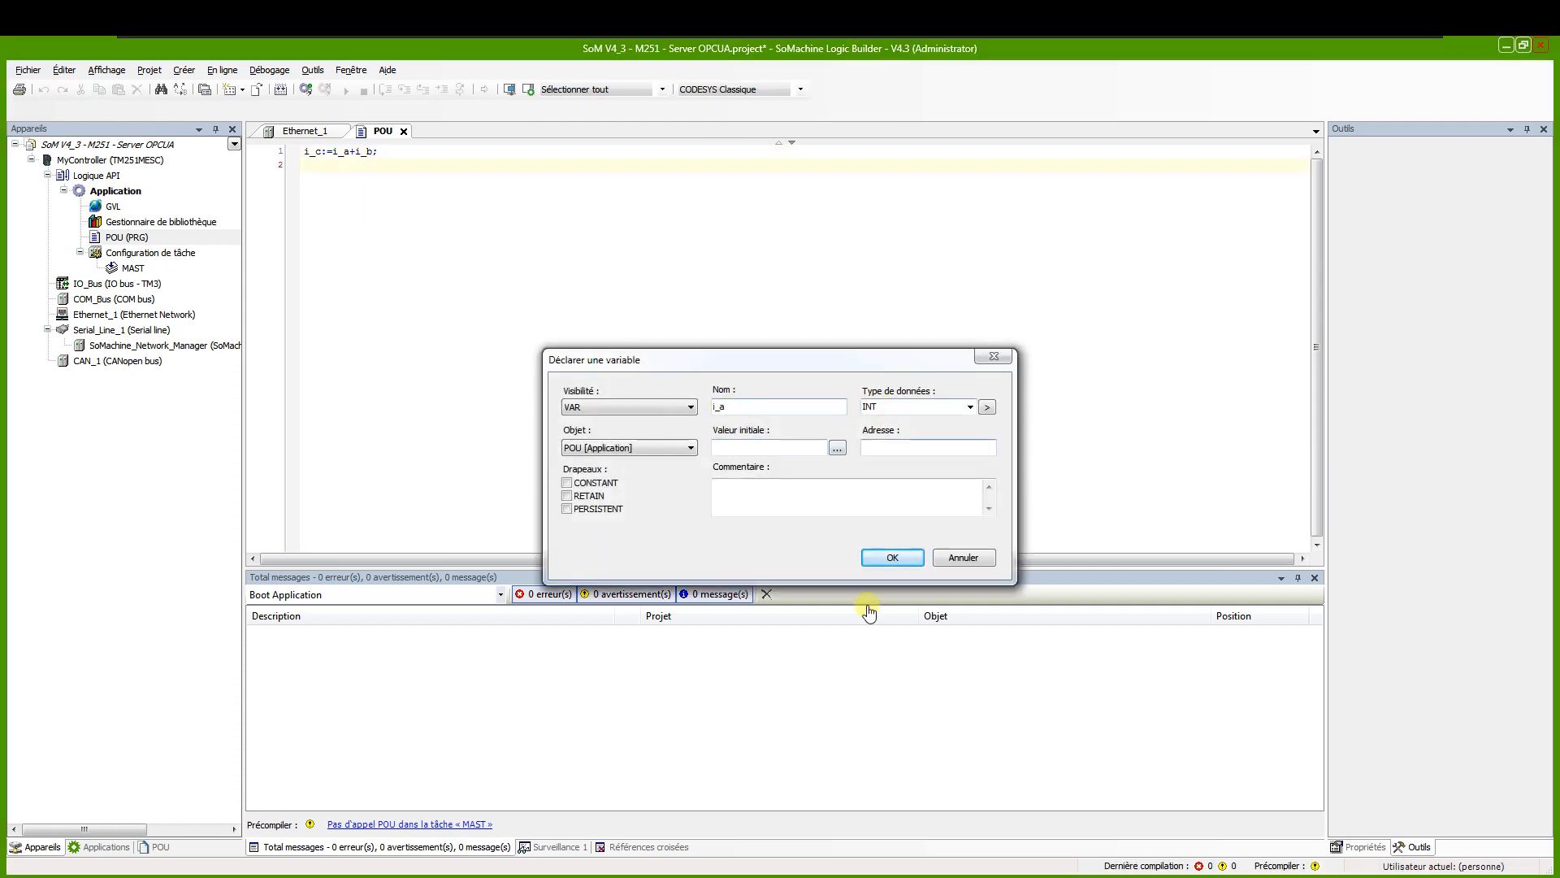
left_click(878, 559)
left_click(878, 559)
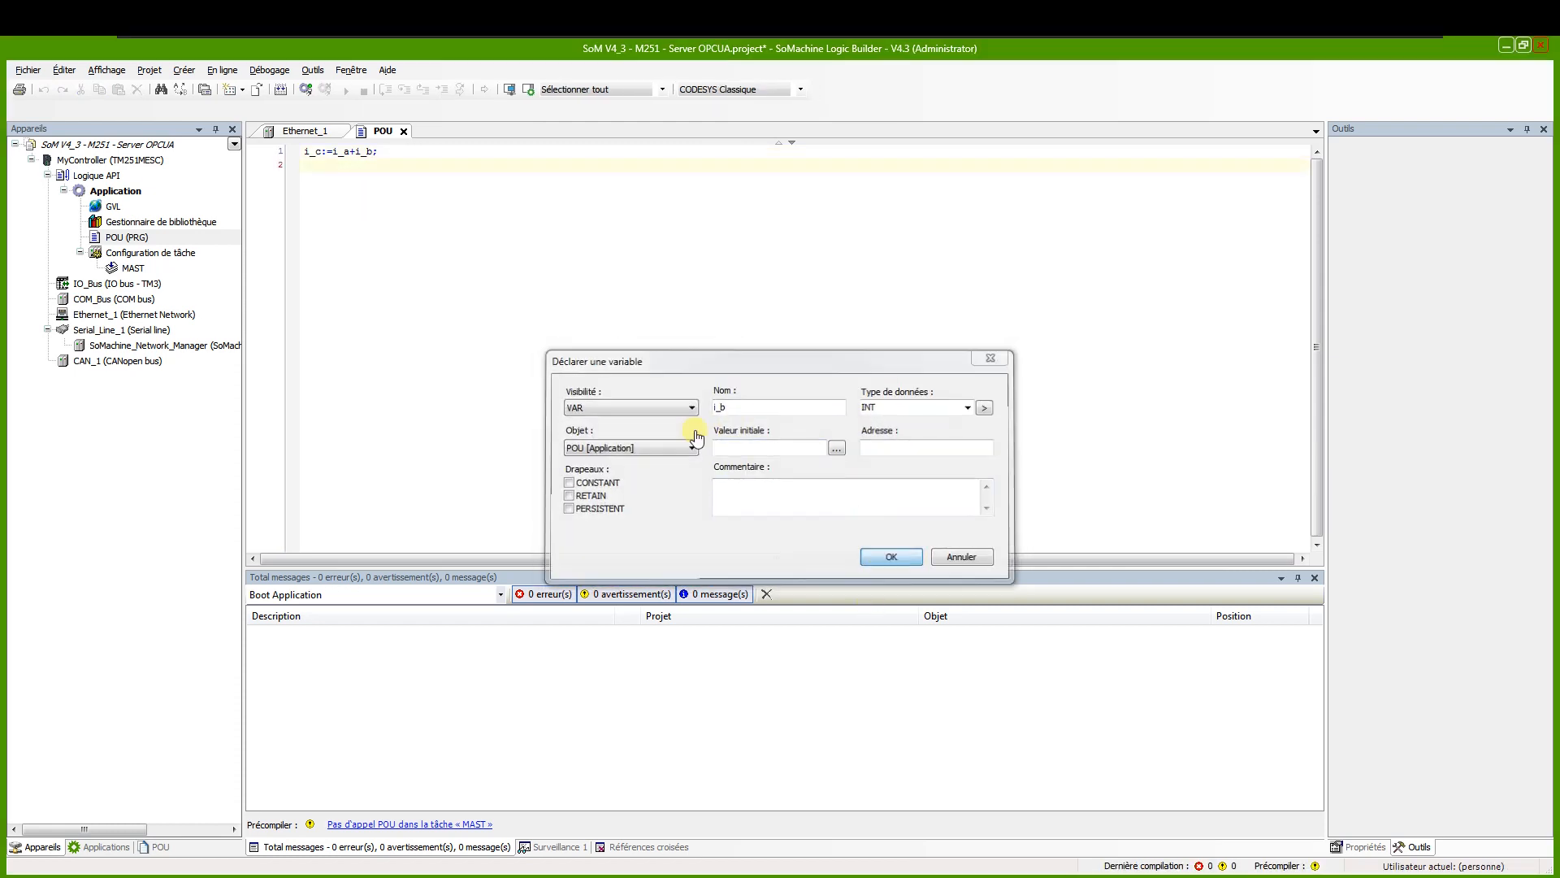
left_click(890, 558)
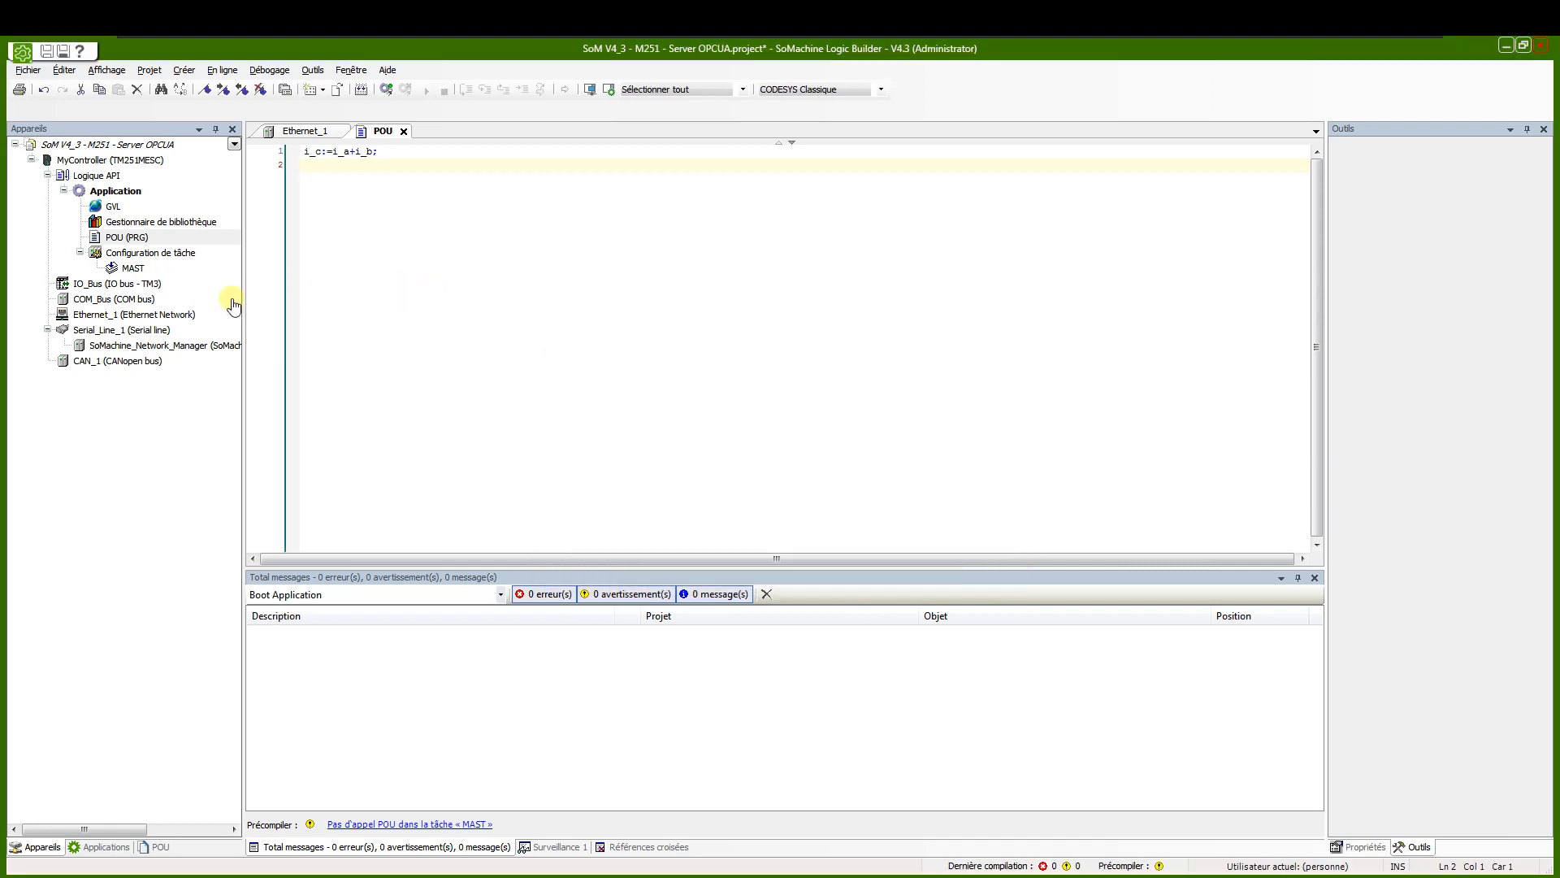
Assign the POU program to the MAST task so it is called cyclically
left_click_drag(142, 239, 143, 273)
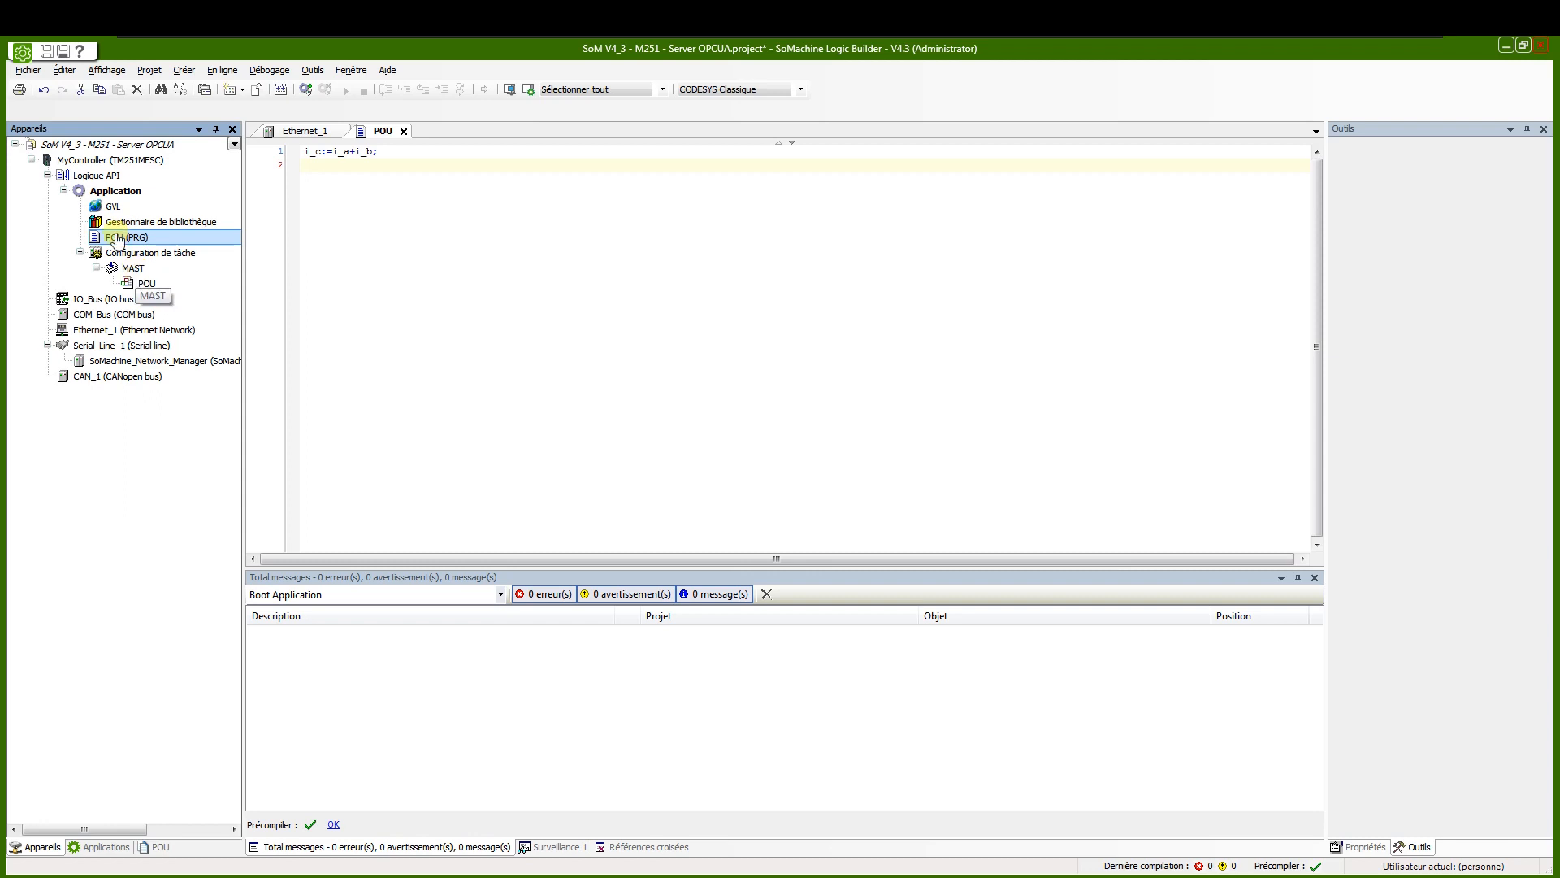
left_click(152, 284)
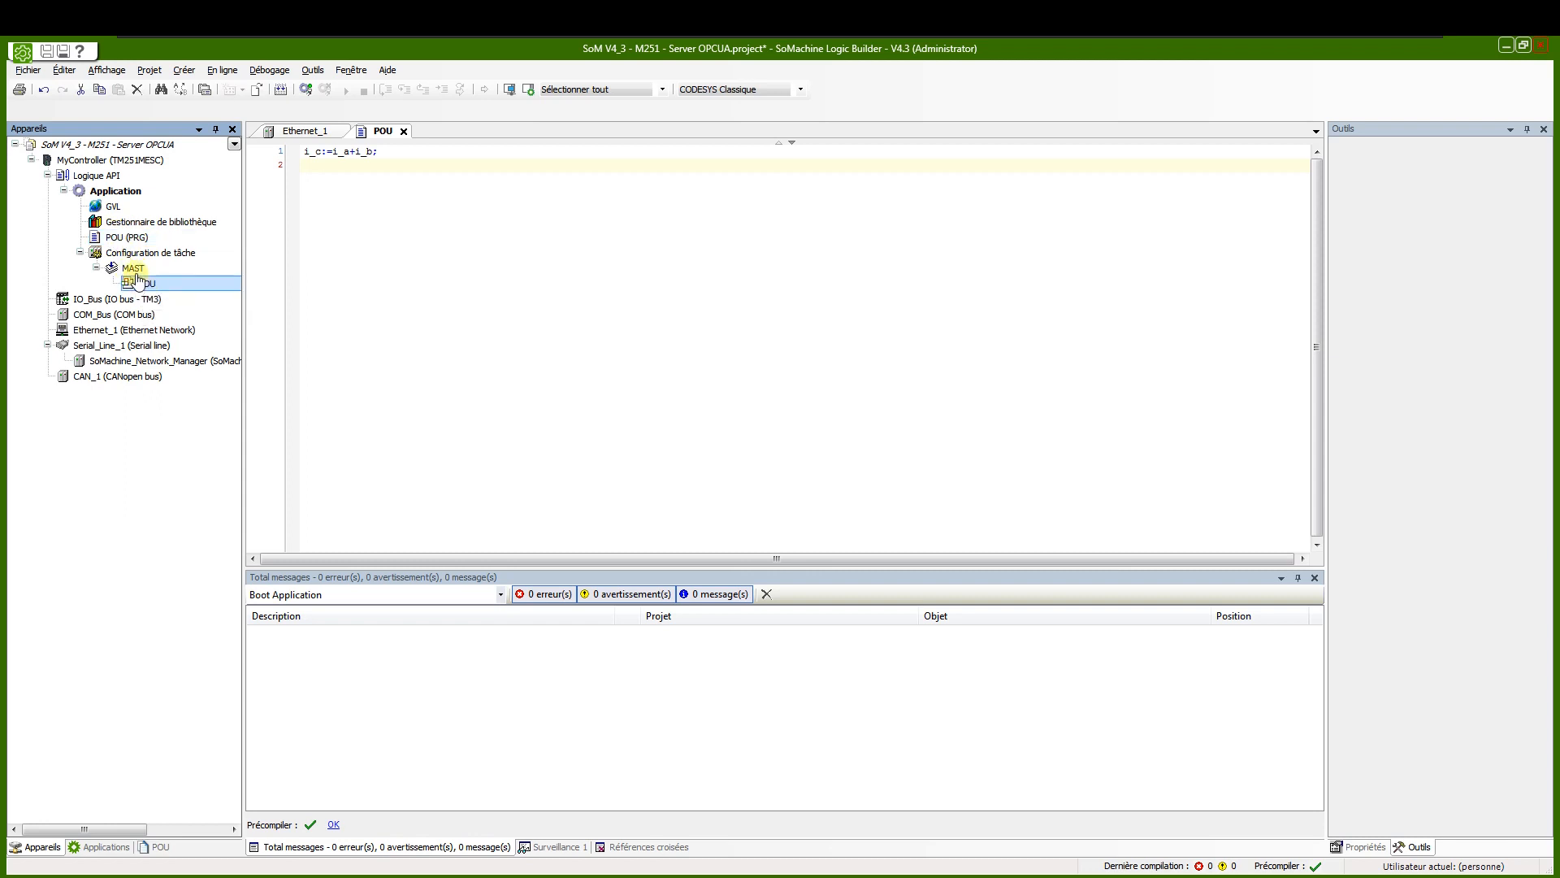
Add an OPC UA Symbol Configuration to the application and publish all POU variables: i_a, i_b and i_c
right_click(115, 195)
mouse_move(187, 321)
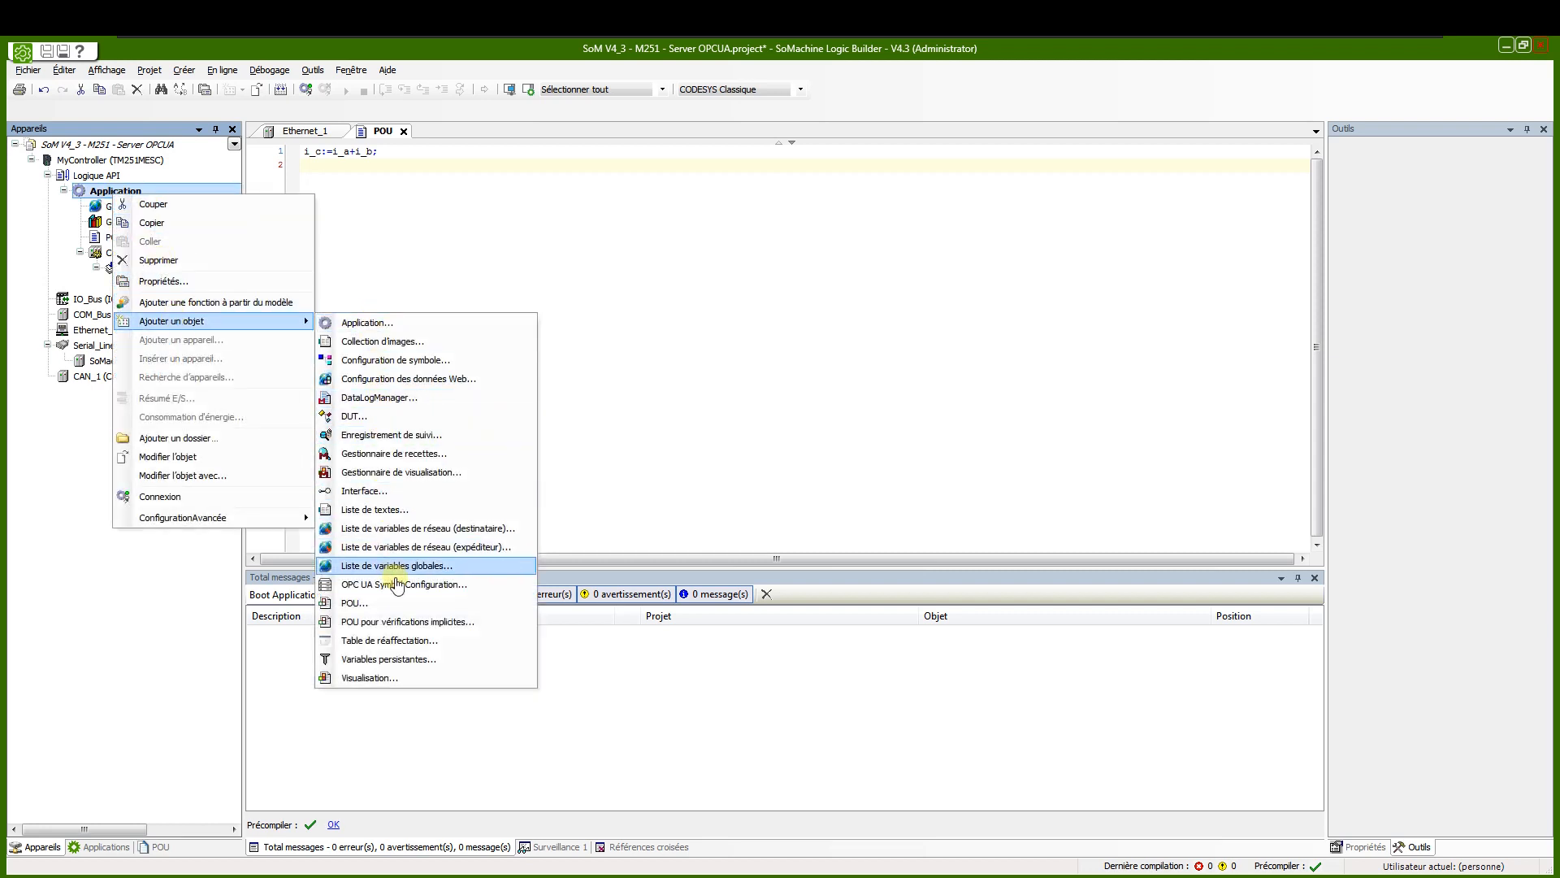
left_click(352, 587)
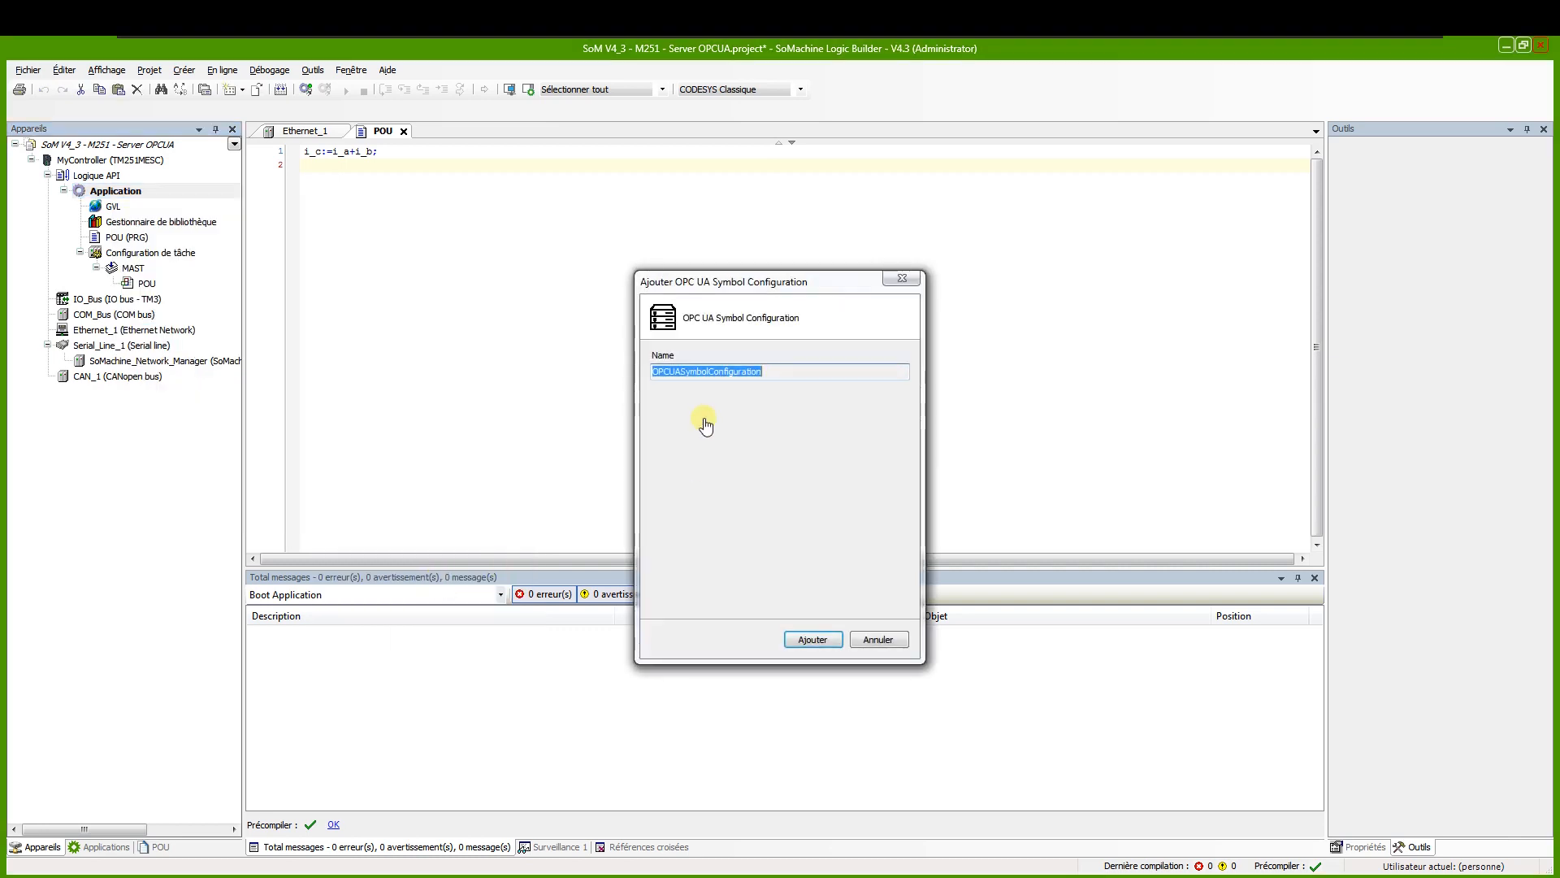
left_click(822, 648)
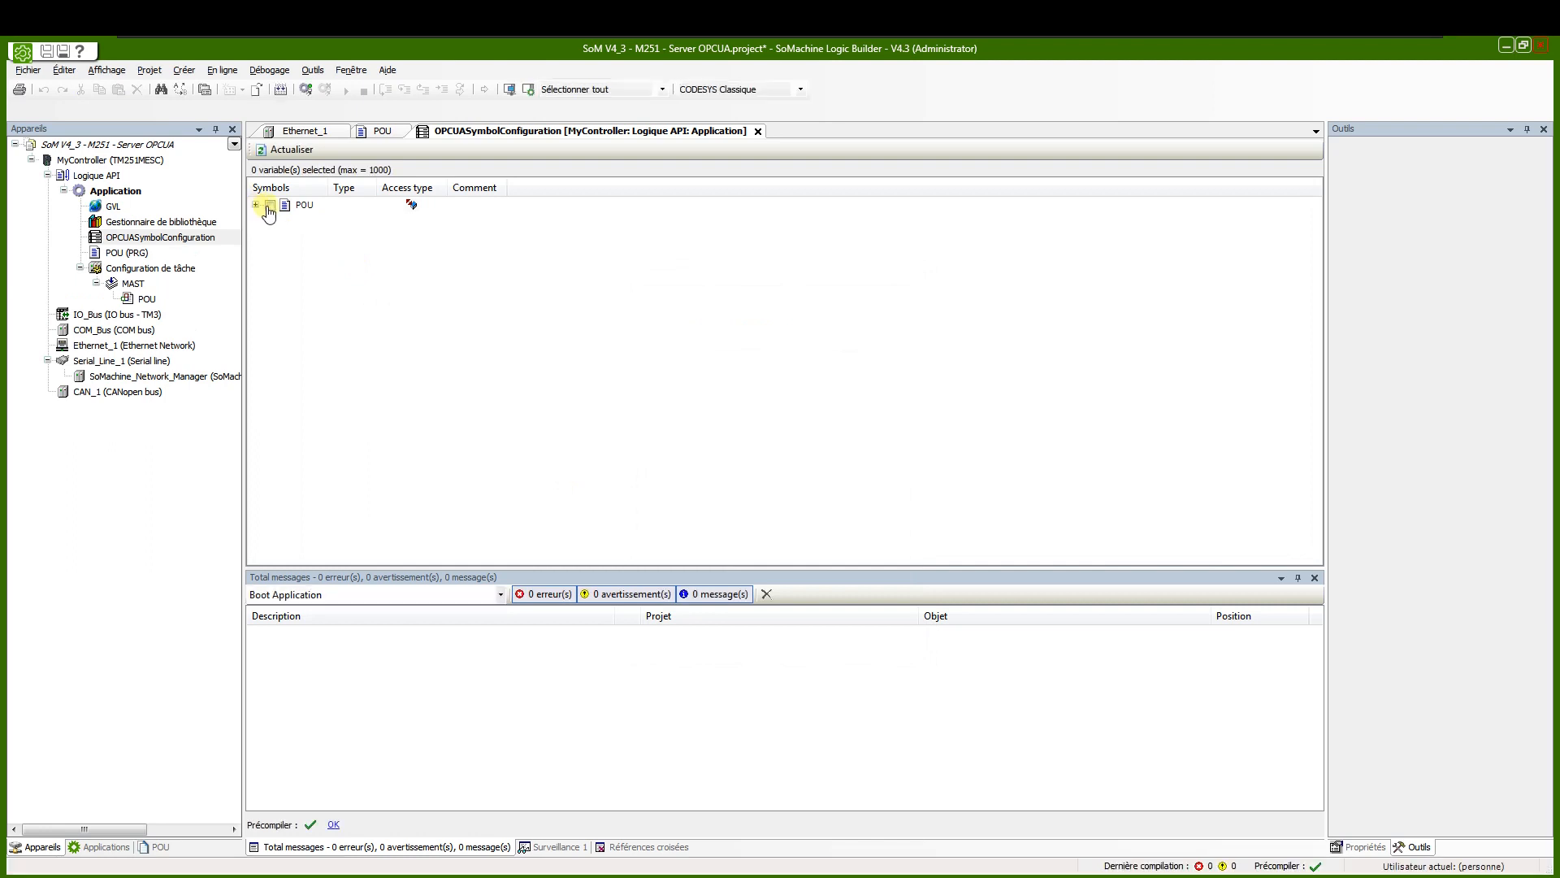
left_click(256, 205)
left_click(270, 205)
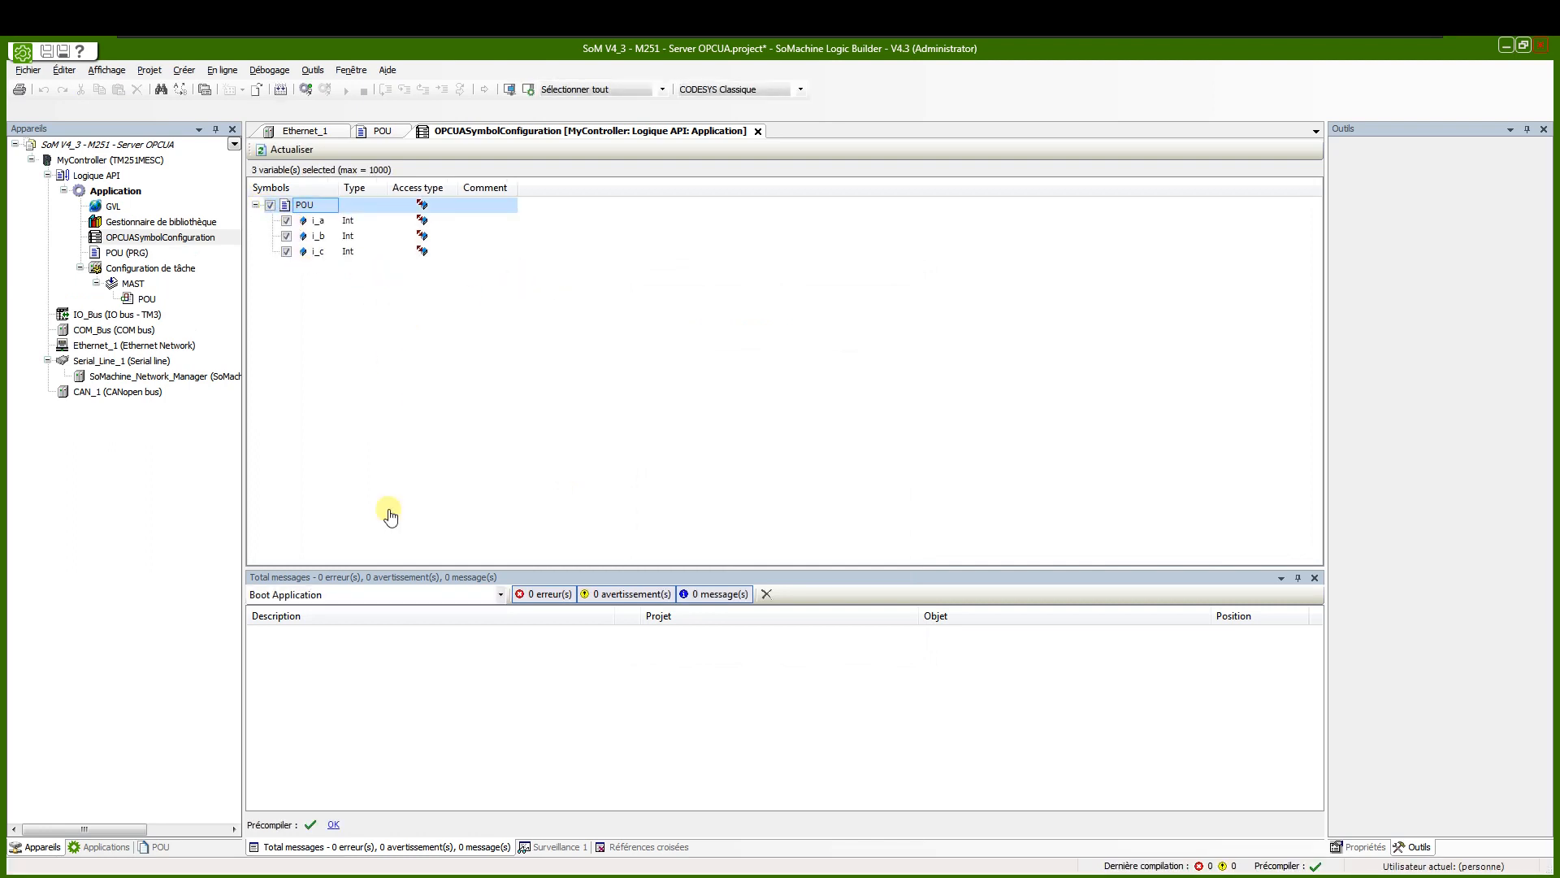
Switch to Controller Assistant and prepare the M241/M251 firmware V4.0.6.41 update with unmodified communication parameters, to write directly to the controller
left_click(279, 871)
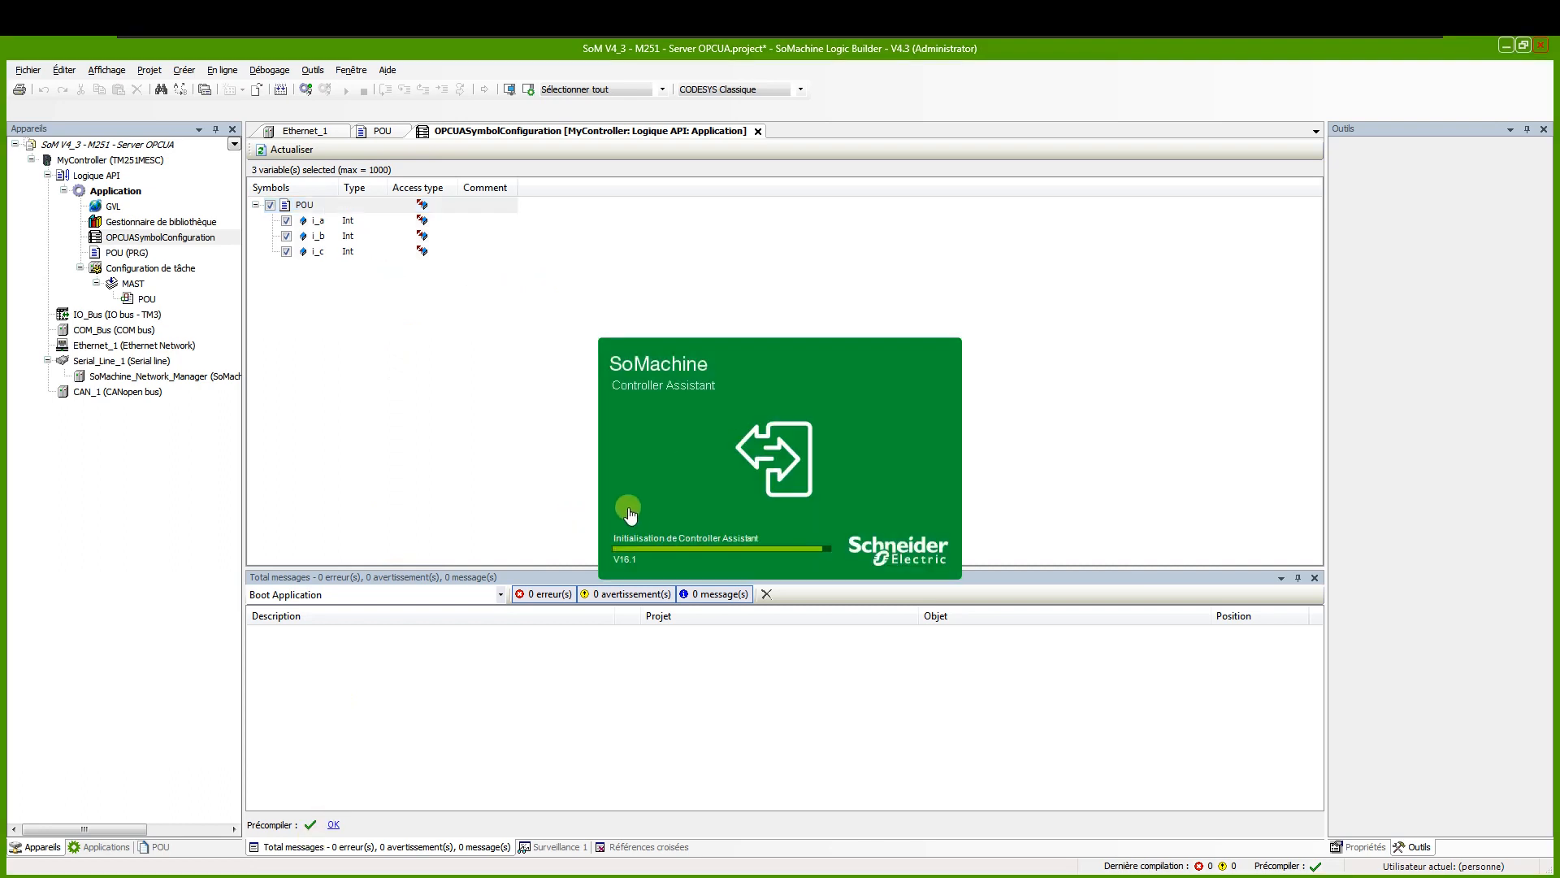
left_click(757, 417)
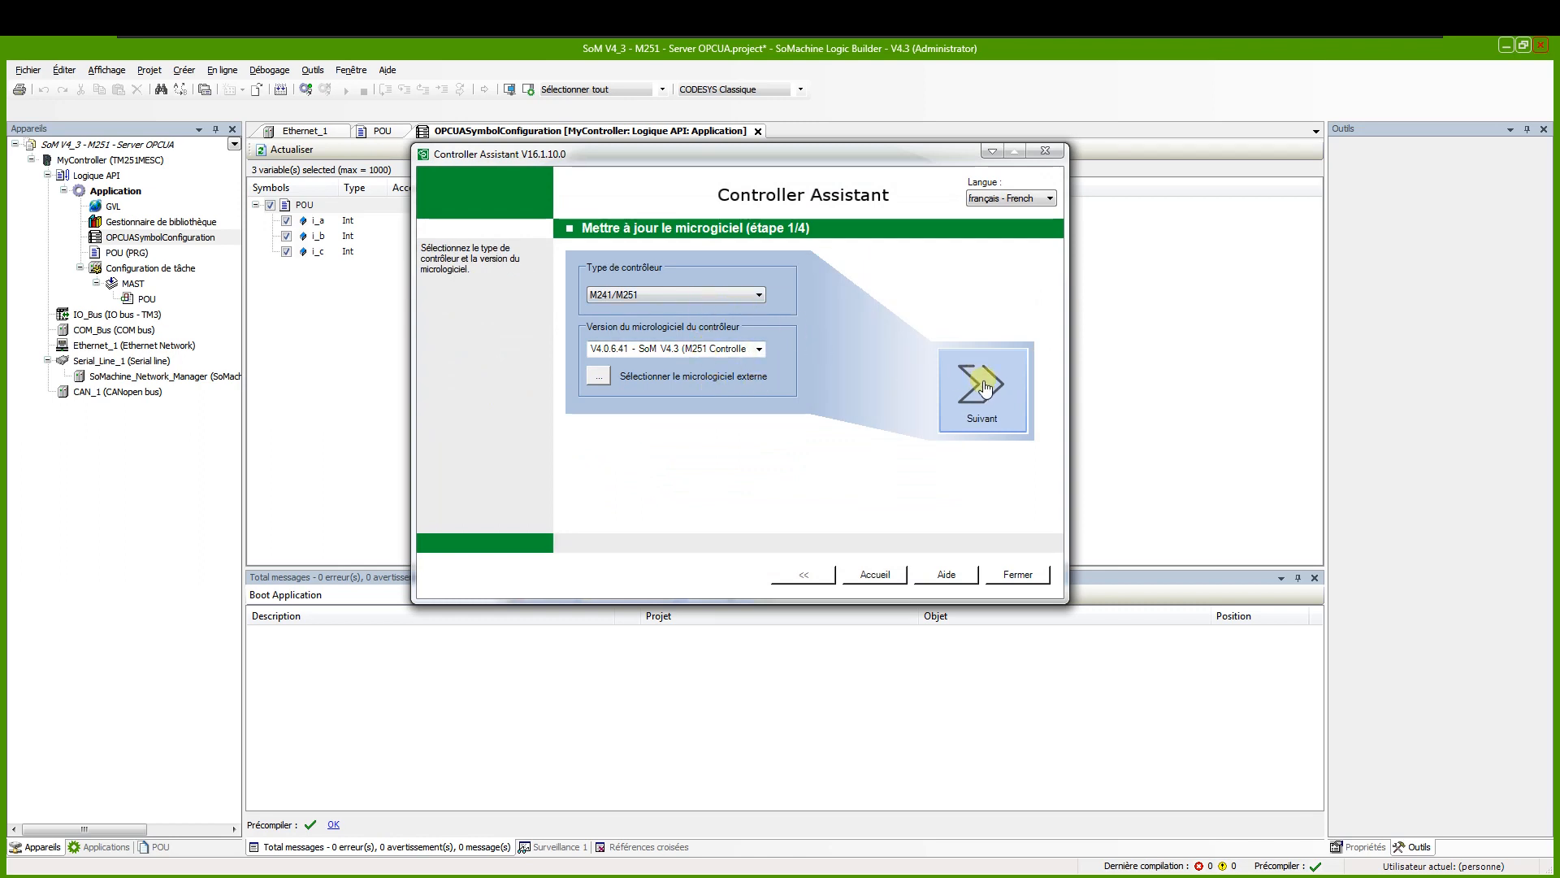
left_click(984, 391)
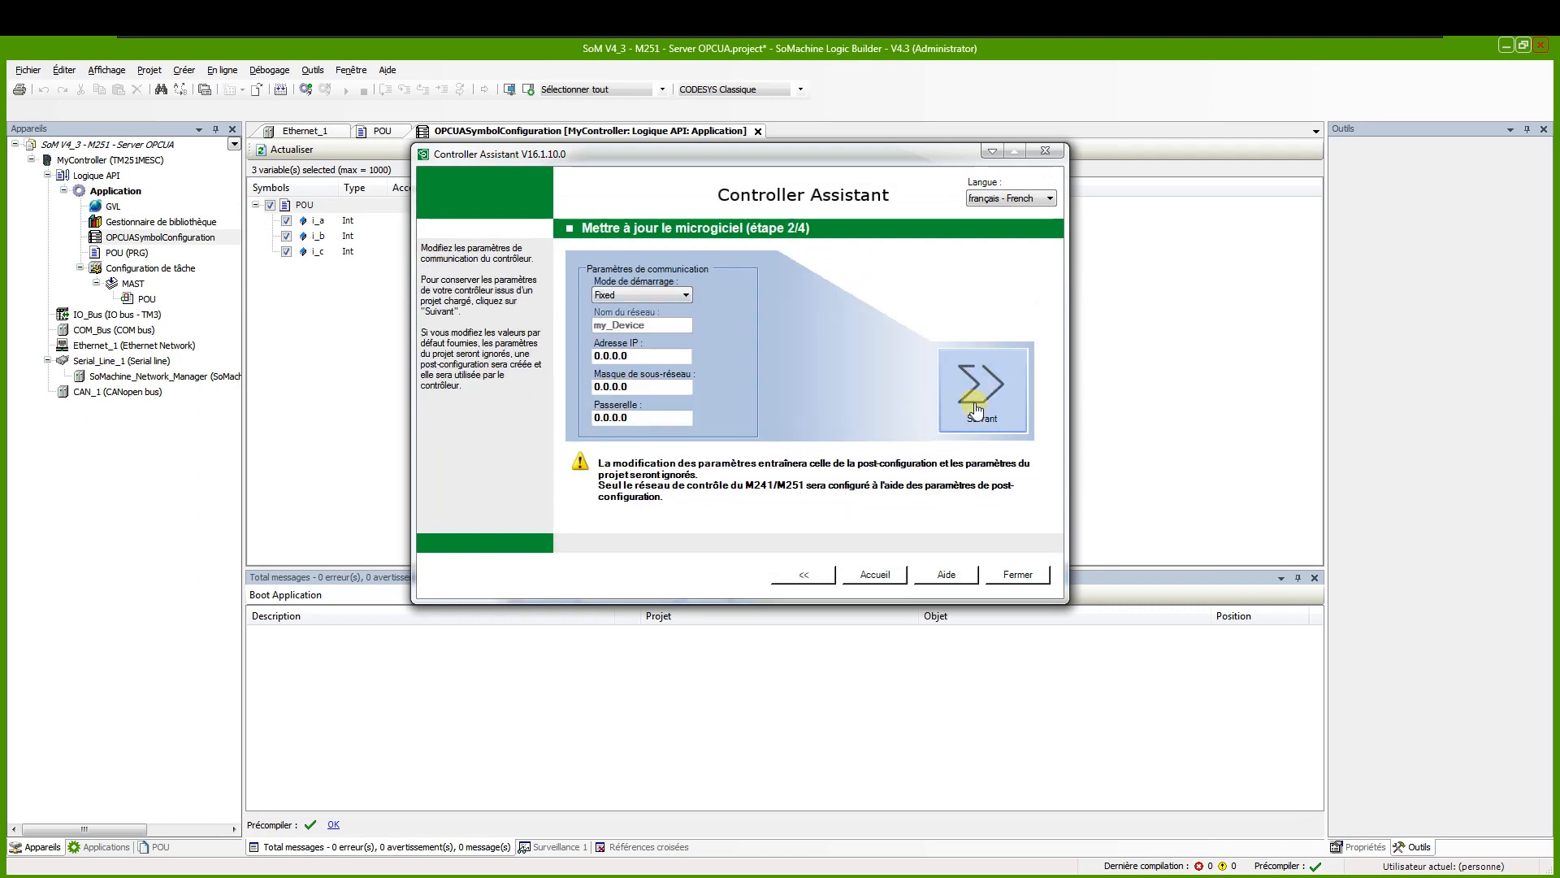
left_click(976, 409)
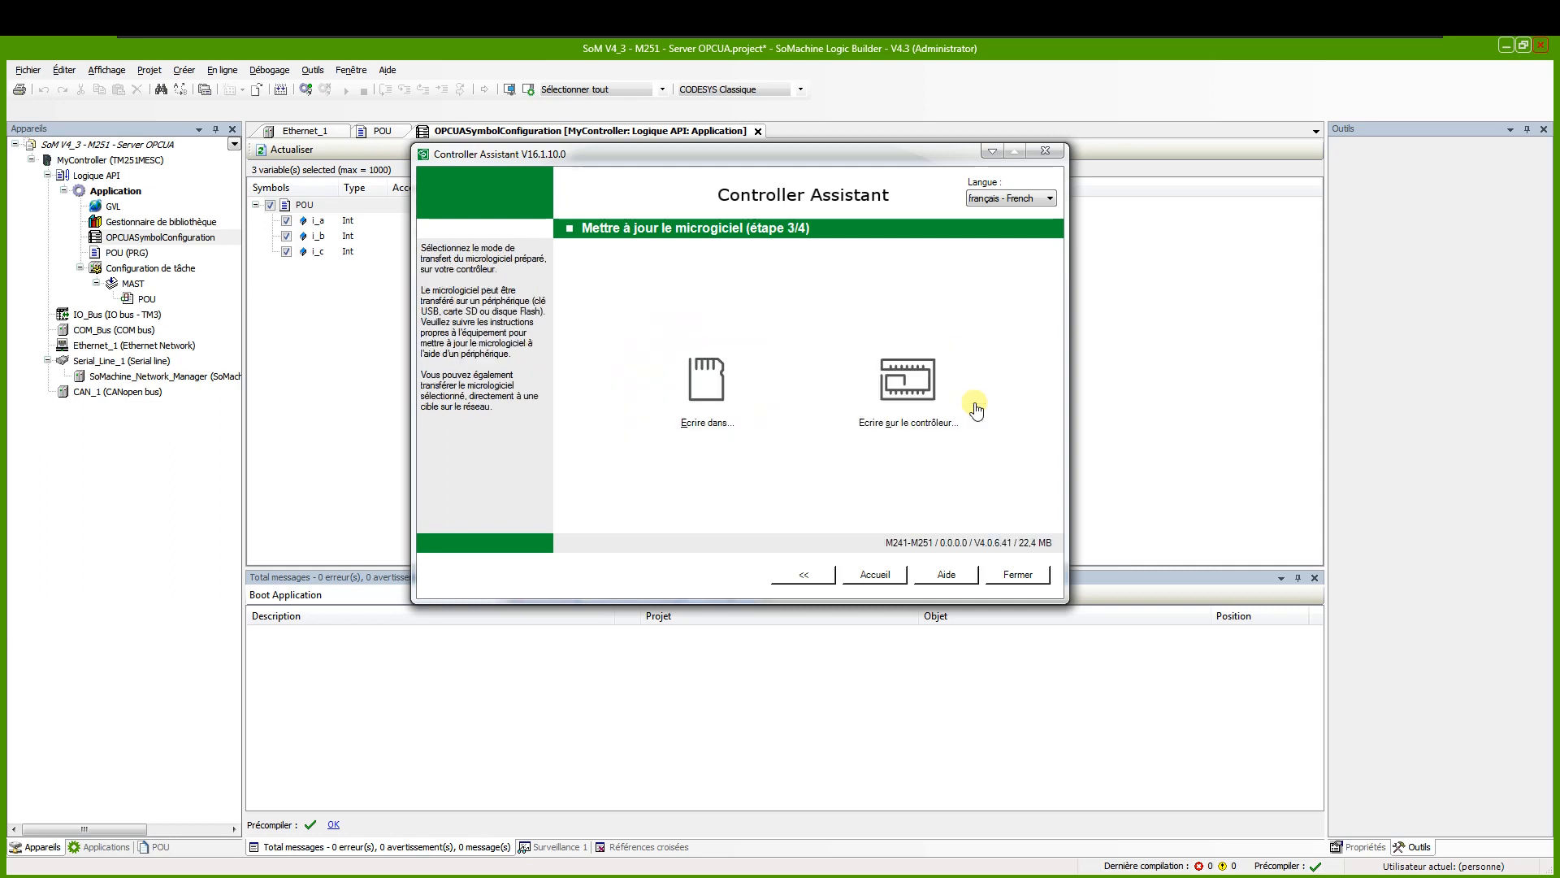
left_click(918, 398)
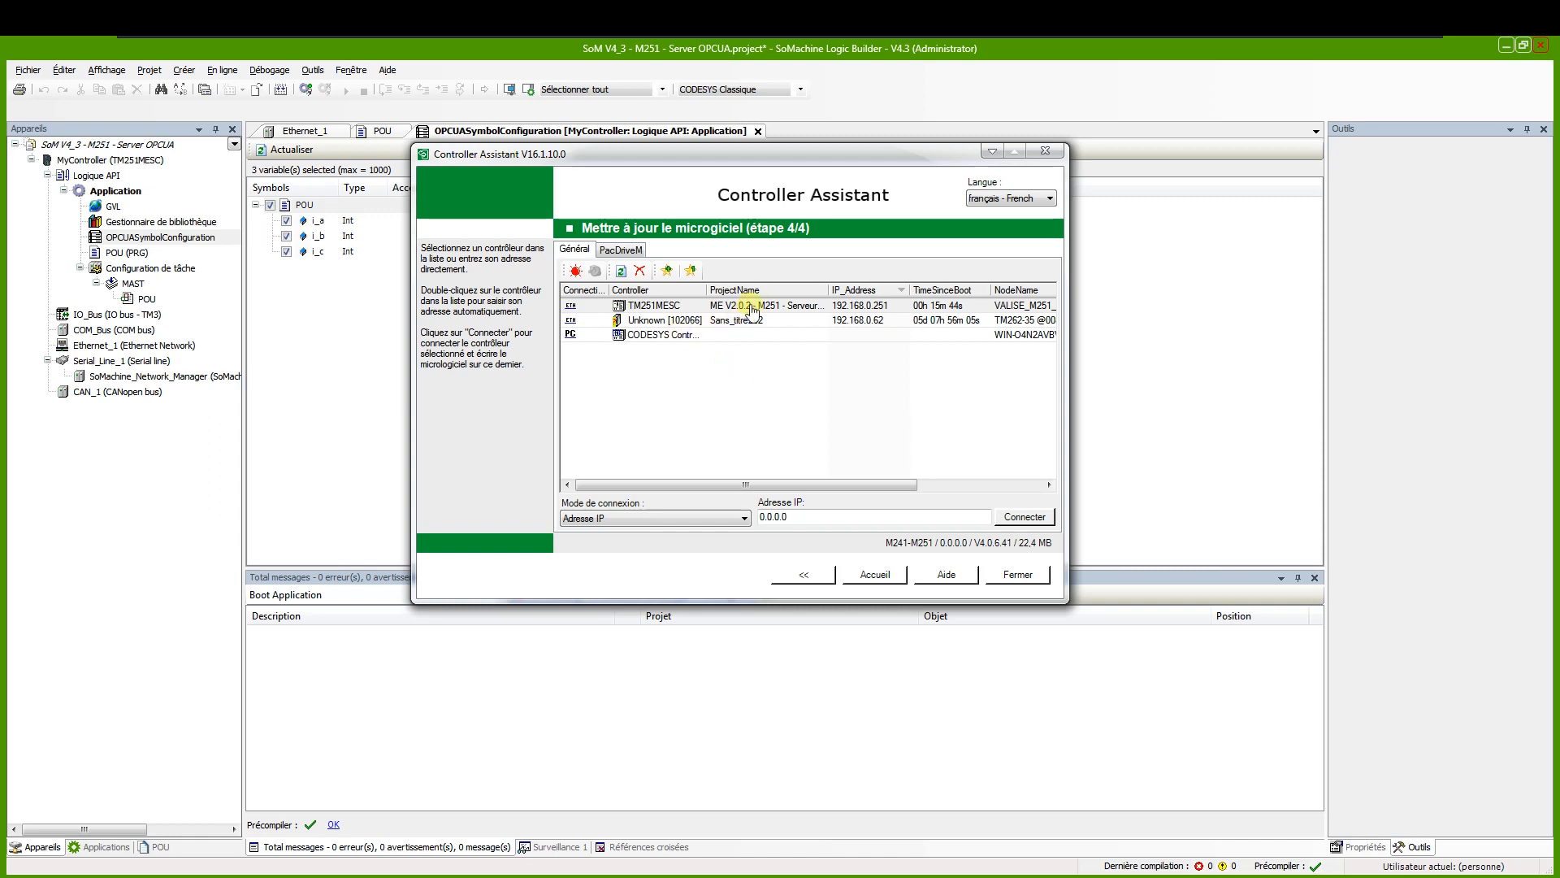
Try to connect to the TM251MESC controller at 192.168.0.251 for the firmware update
left_click(752, 308)
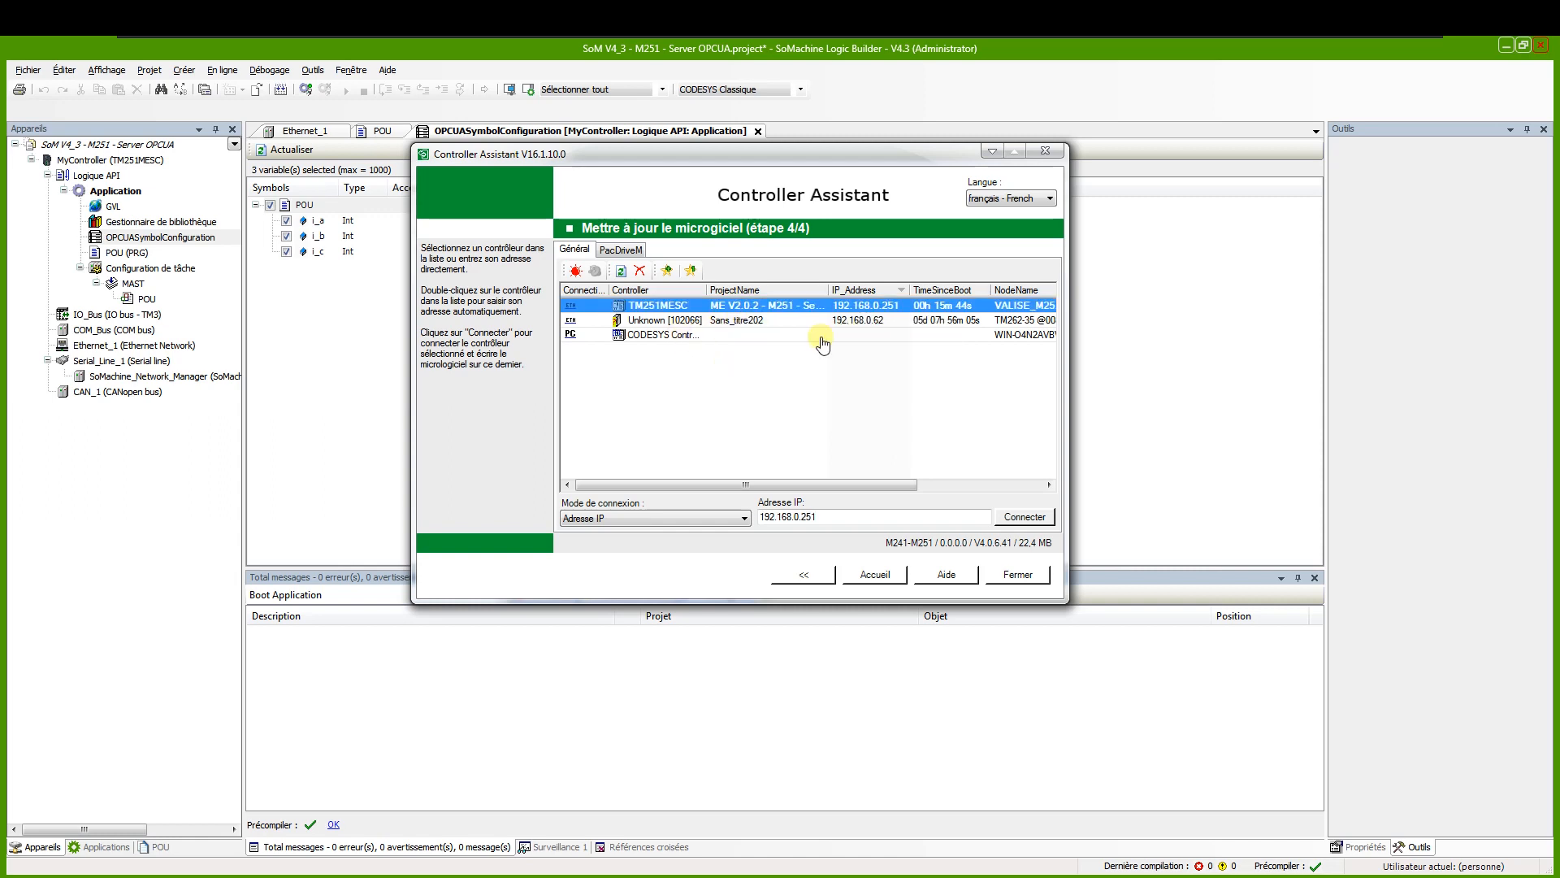
left_click(1044, 522)
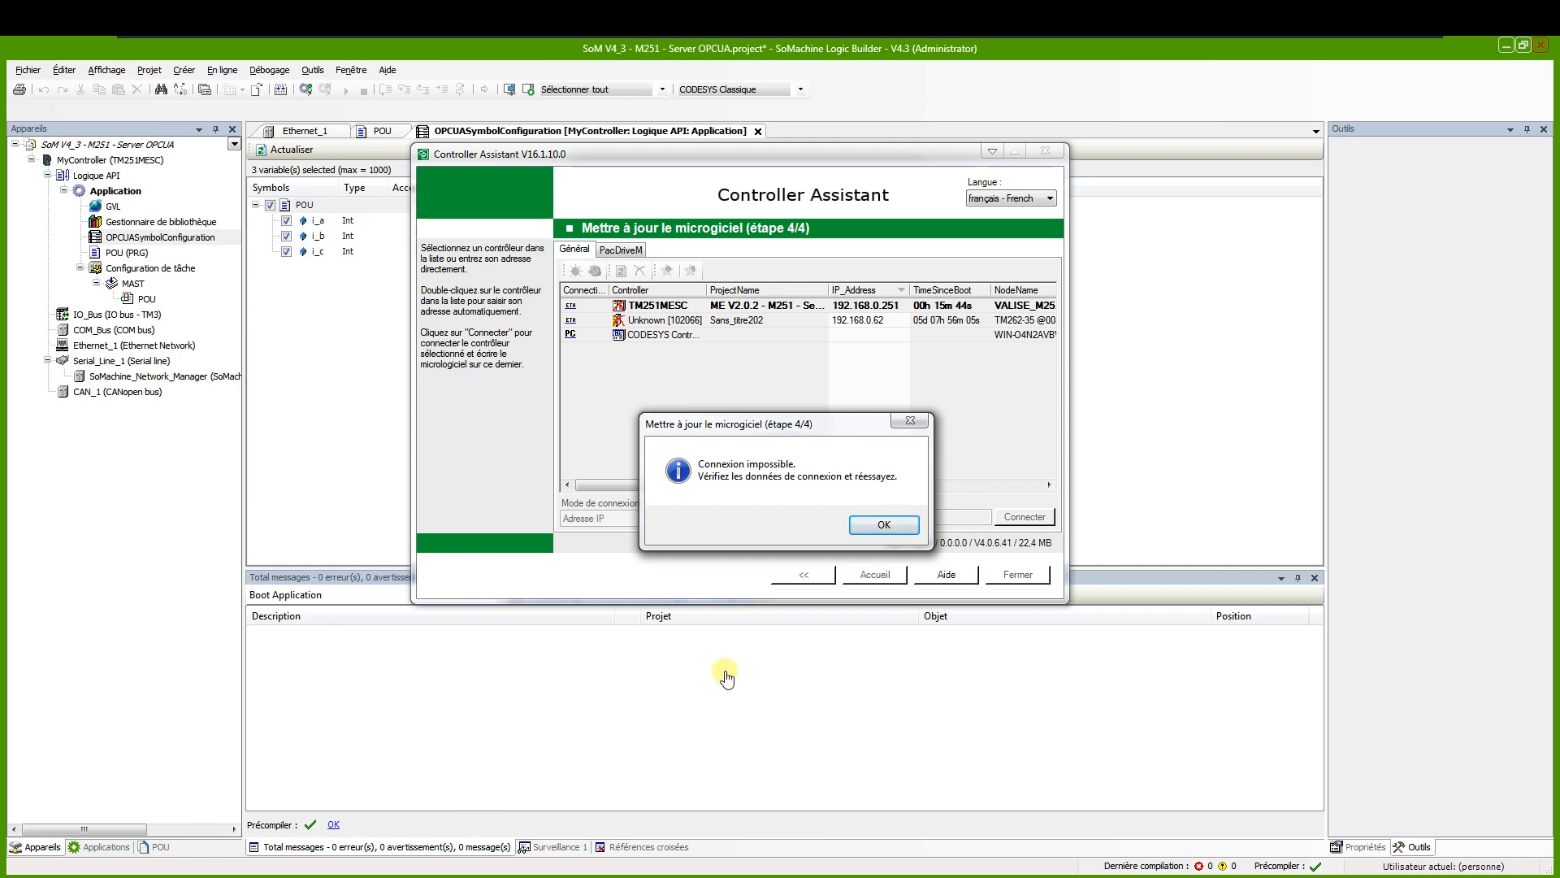
left_click(873, 524)
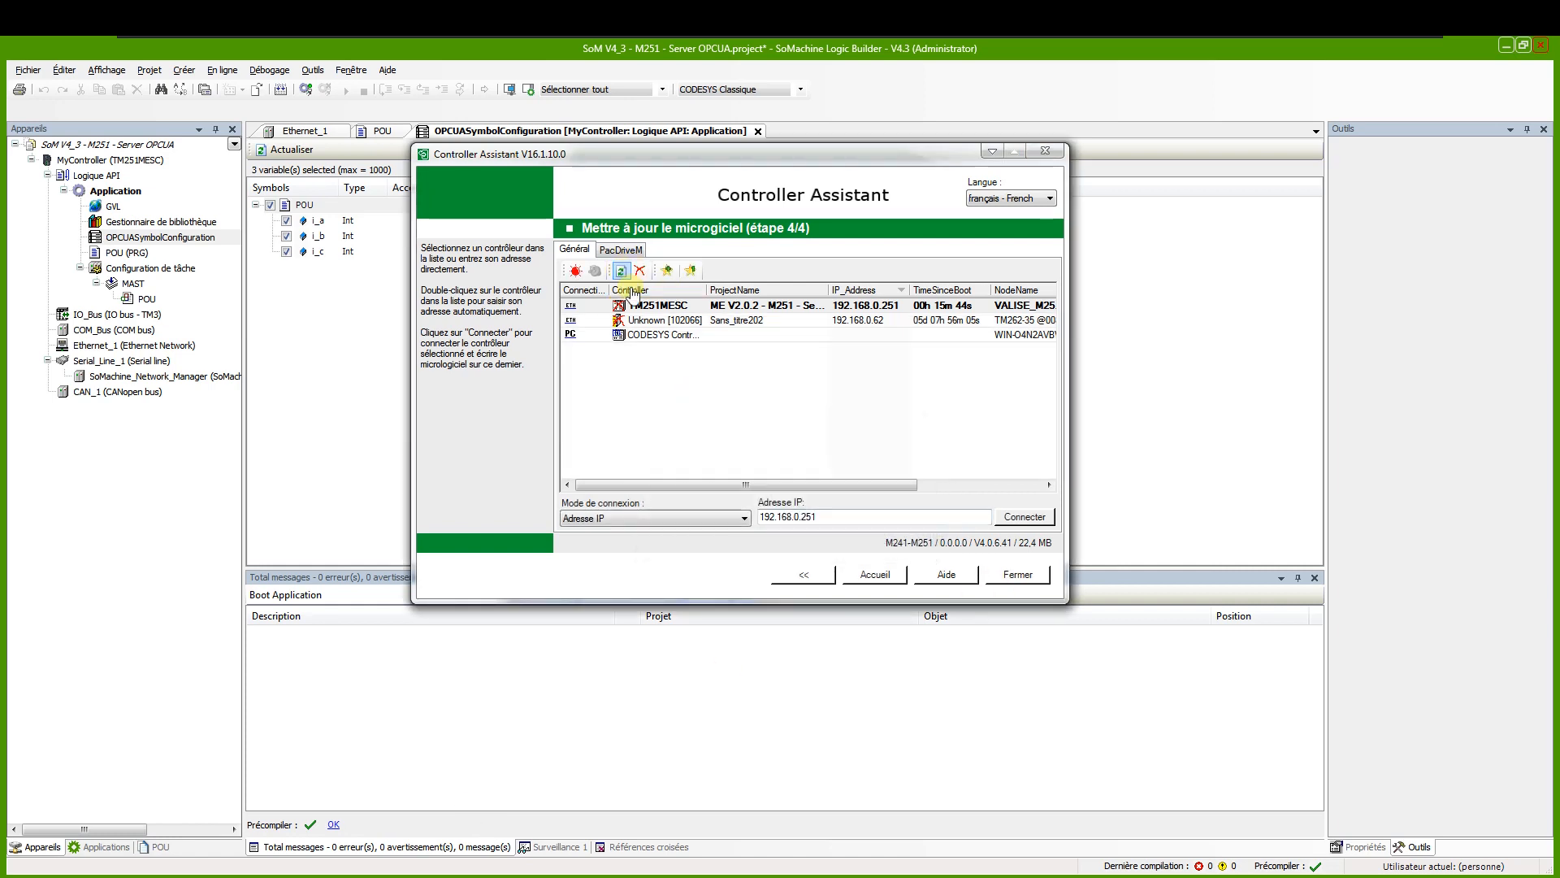
Refresh the controller list, connect to the TM251MESC at 192.168.0.251 and accept the safety warning to start writing the firmware
right_click(649, 320)
left_click(679, 372)
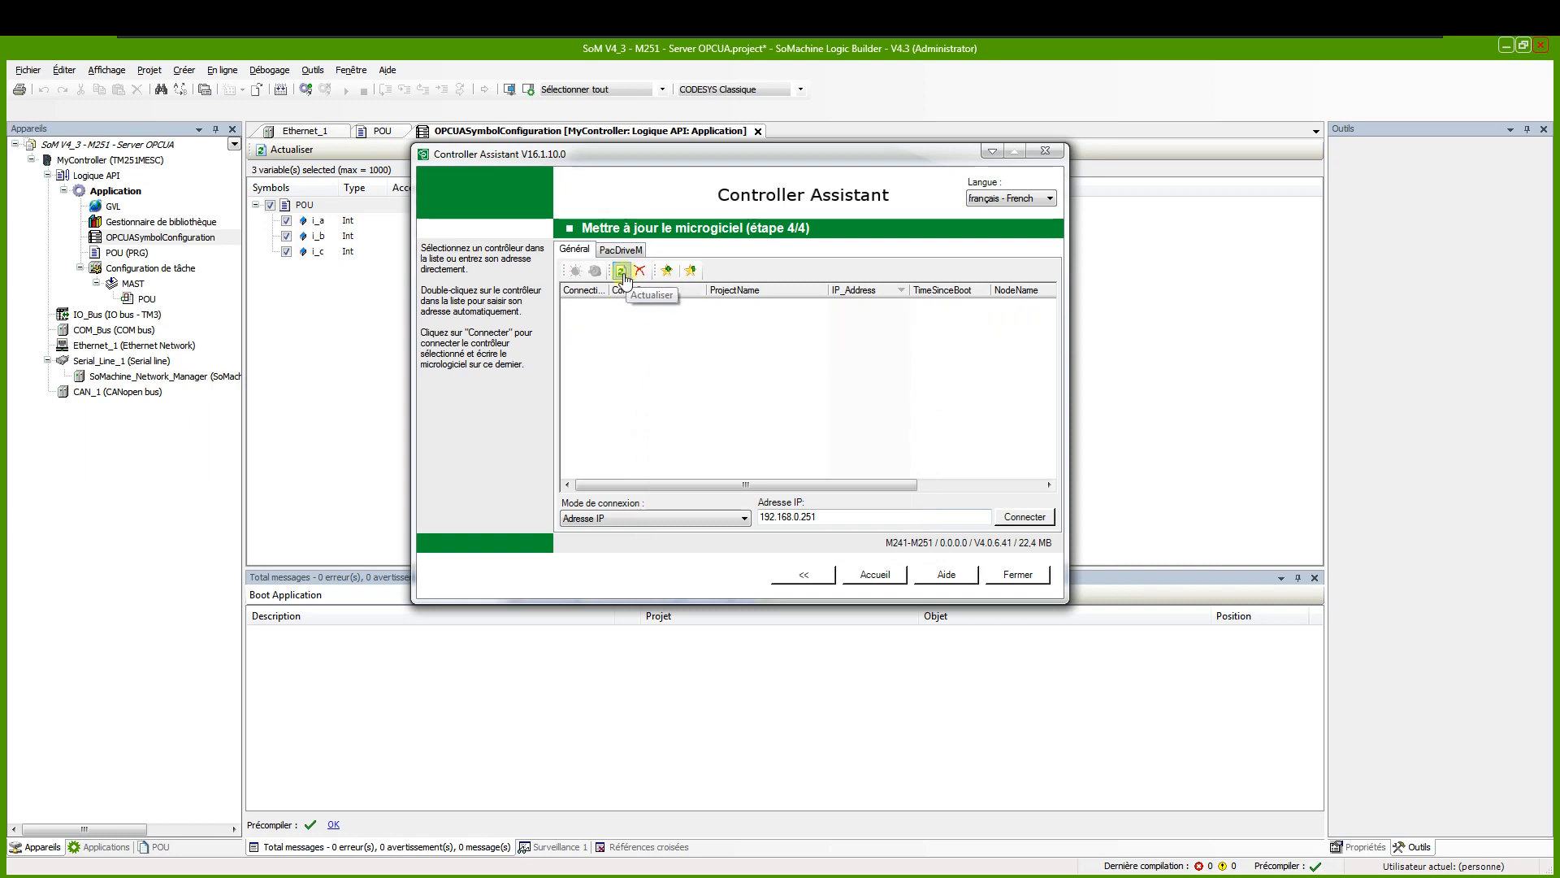
left_click(622, 274)
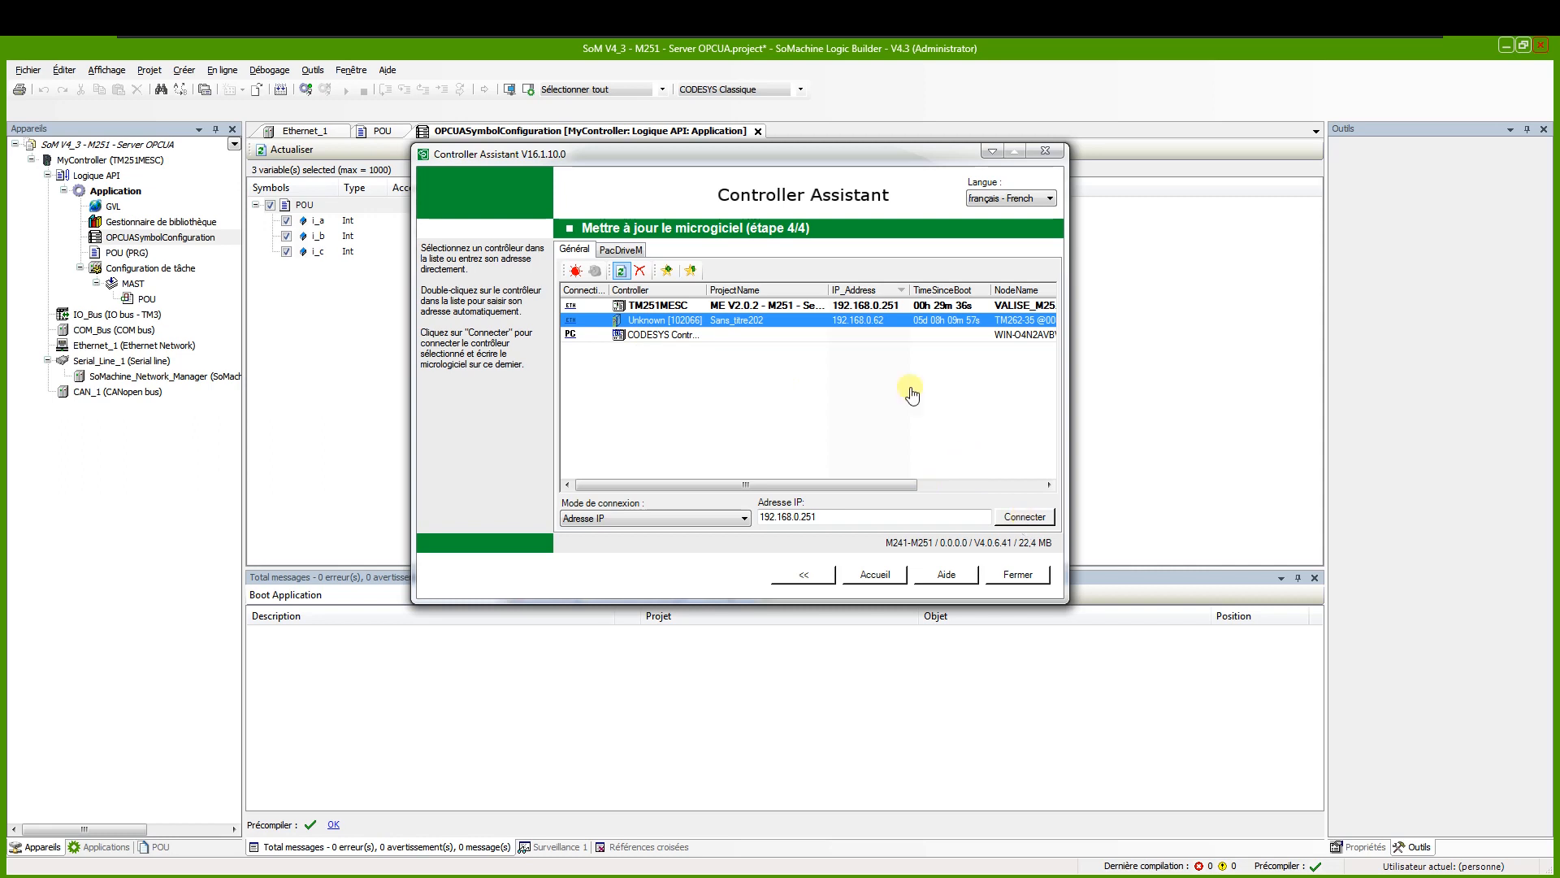
left_click(880, 311)
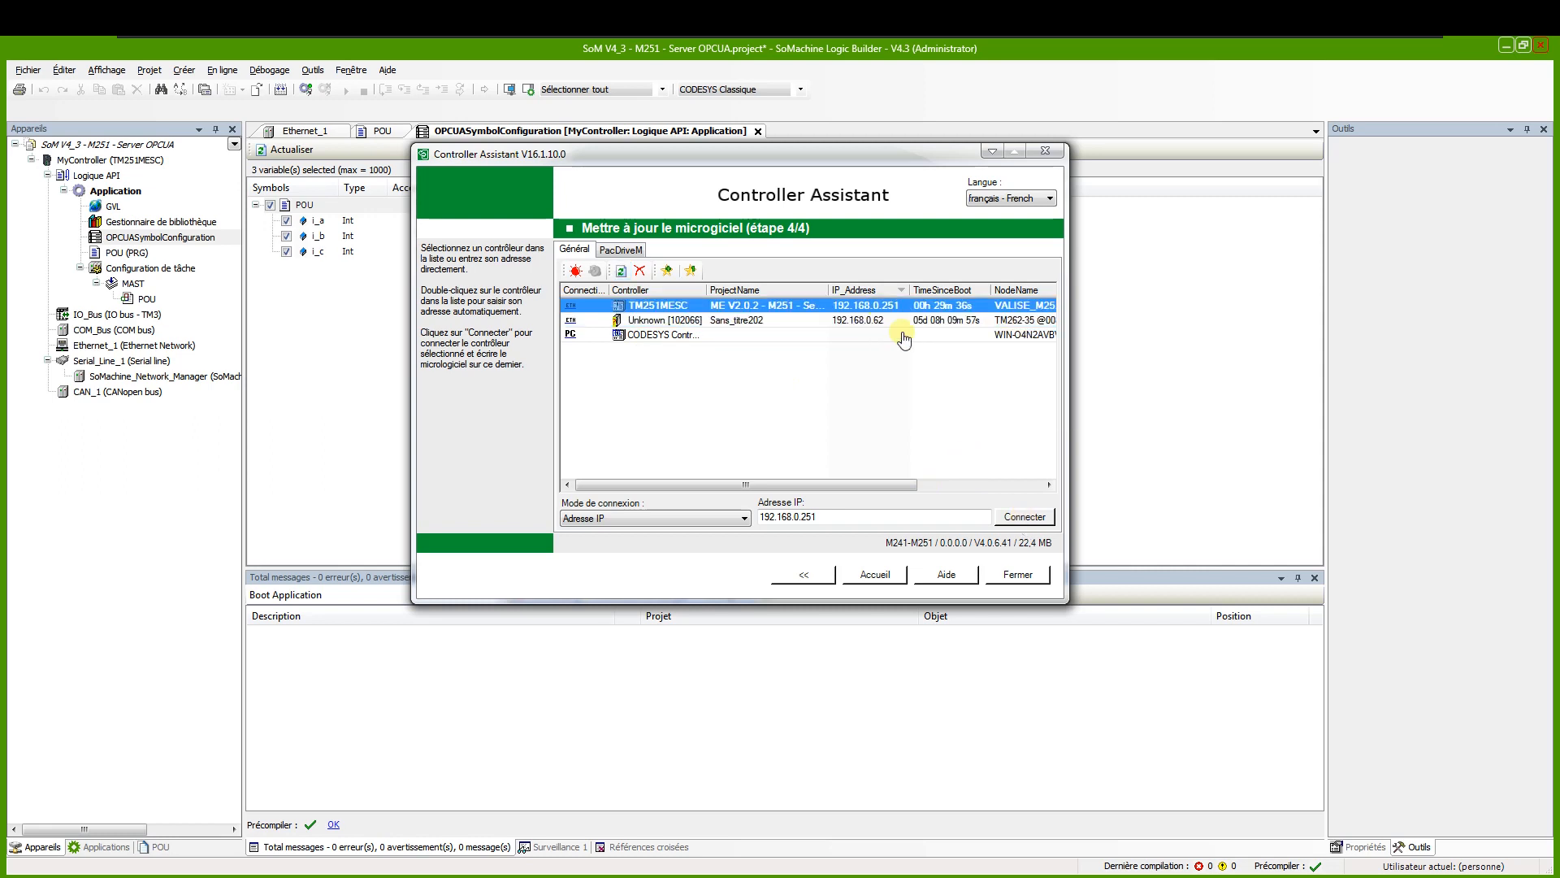
left_click(1026, 518)
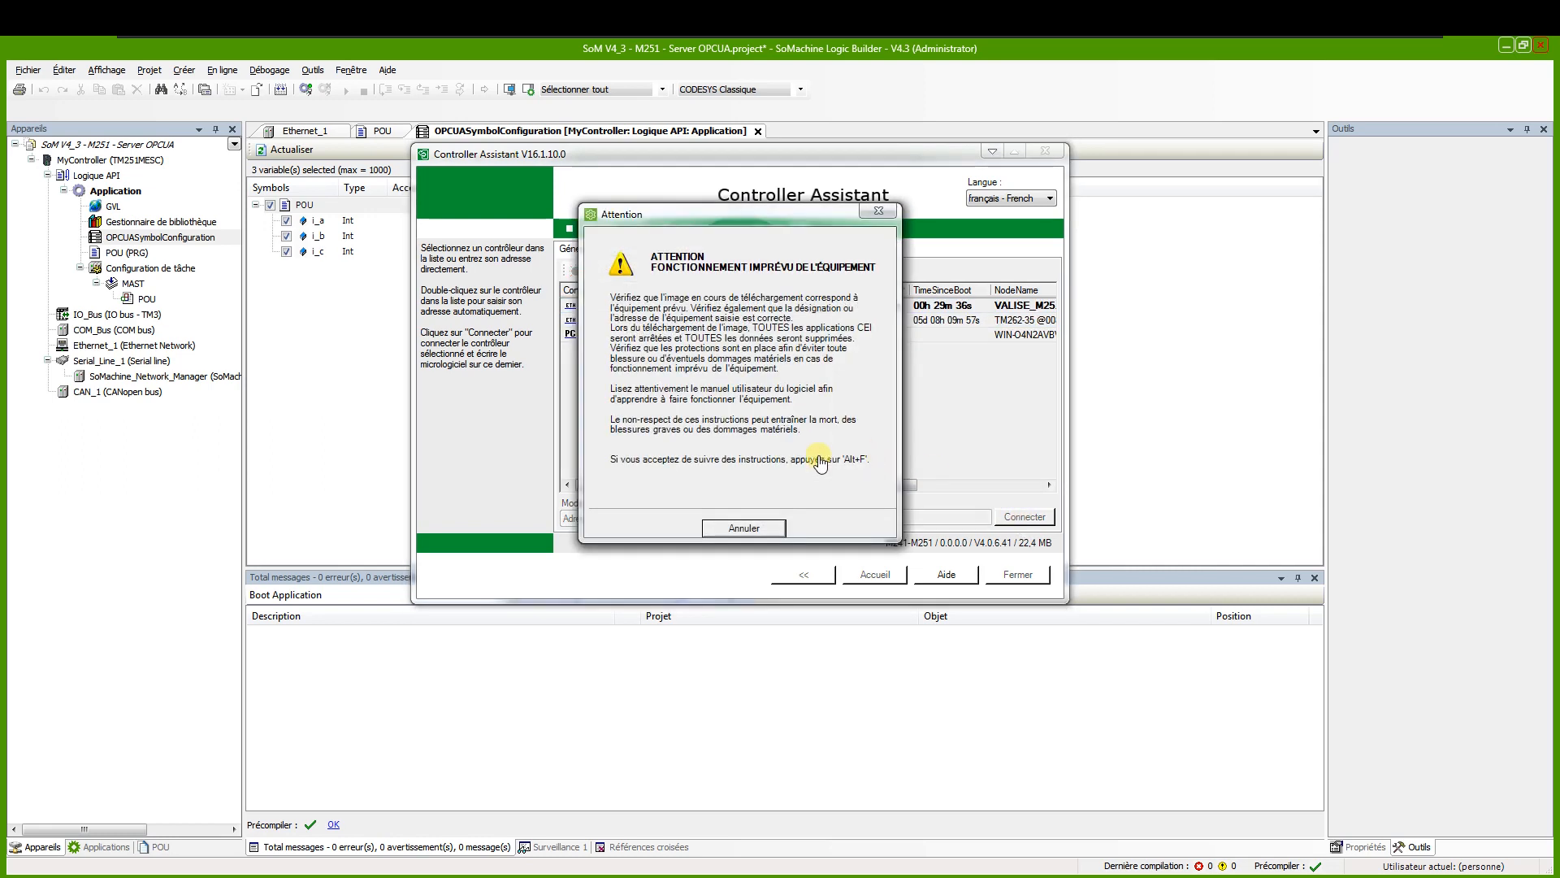
key("alt+f")
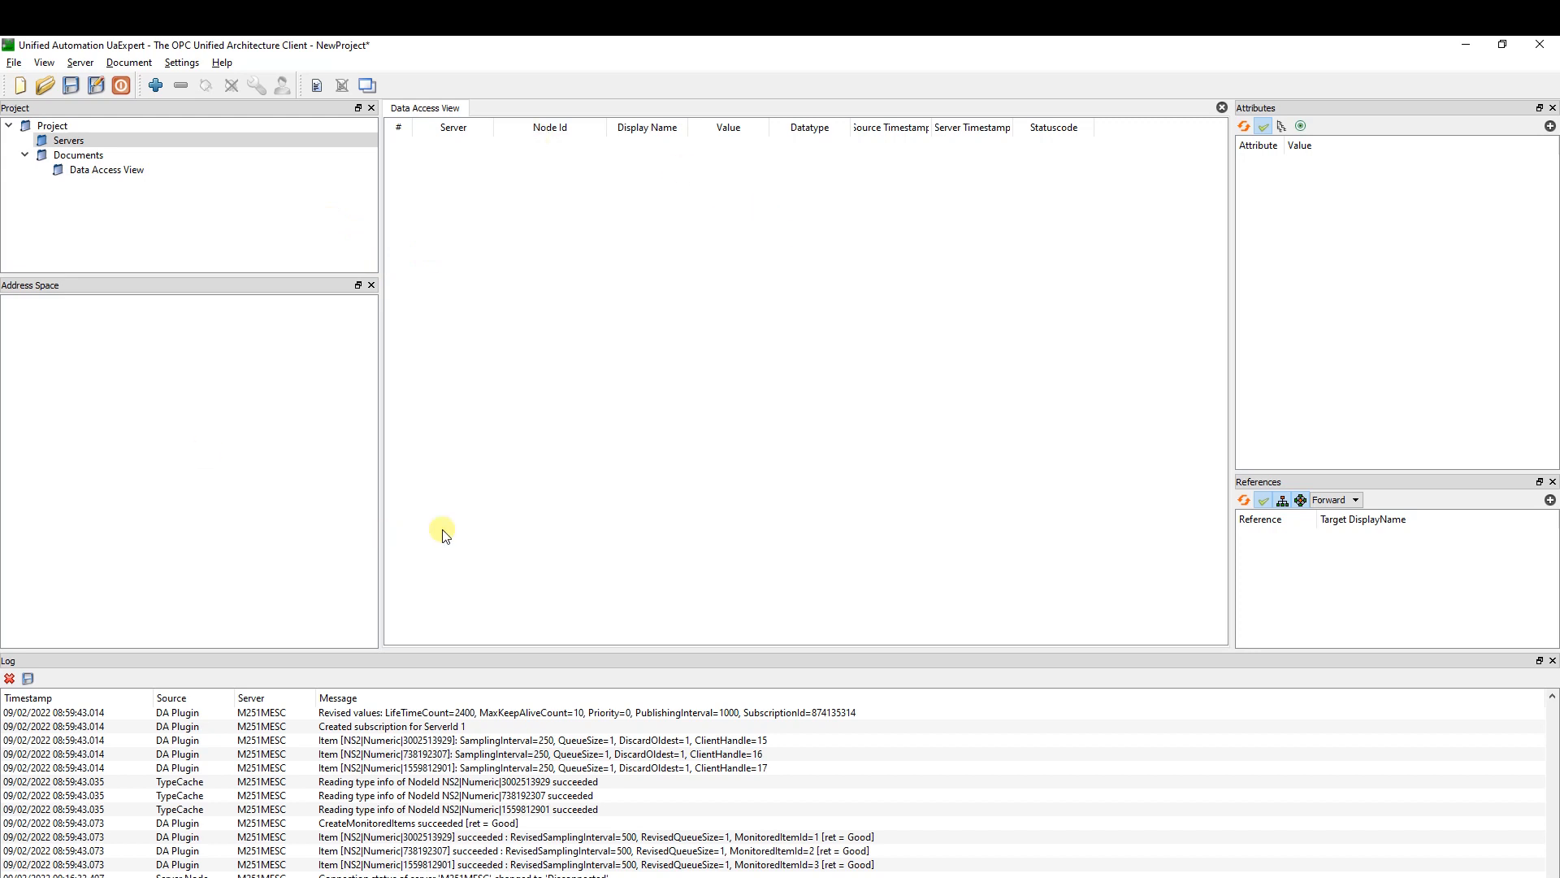
Switch to UaExpert and add server TM251MESC with endpoint opc.tcp://192.168.0.251:4840, security policy and message mode None, and anonymous authentication
left_click(155, 85)
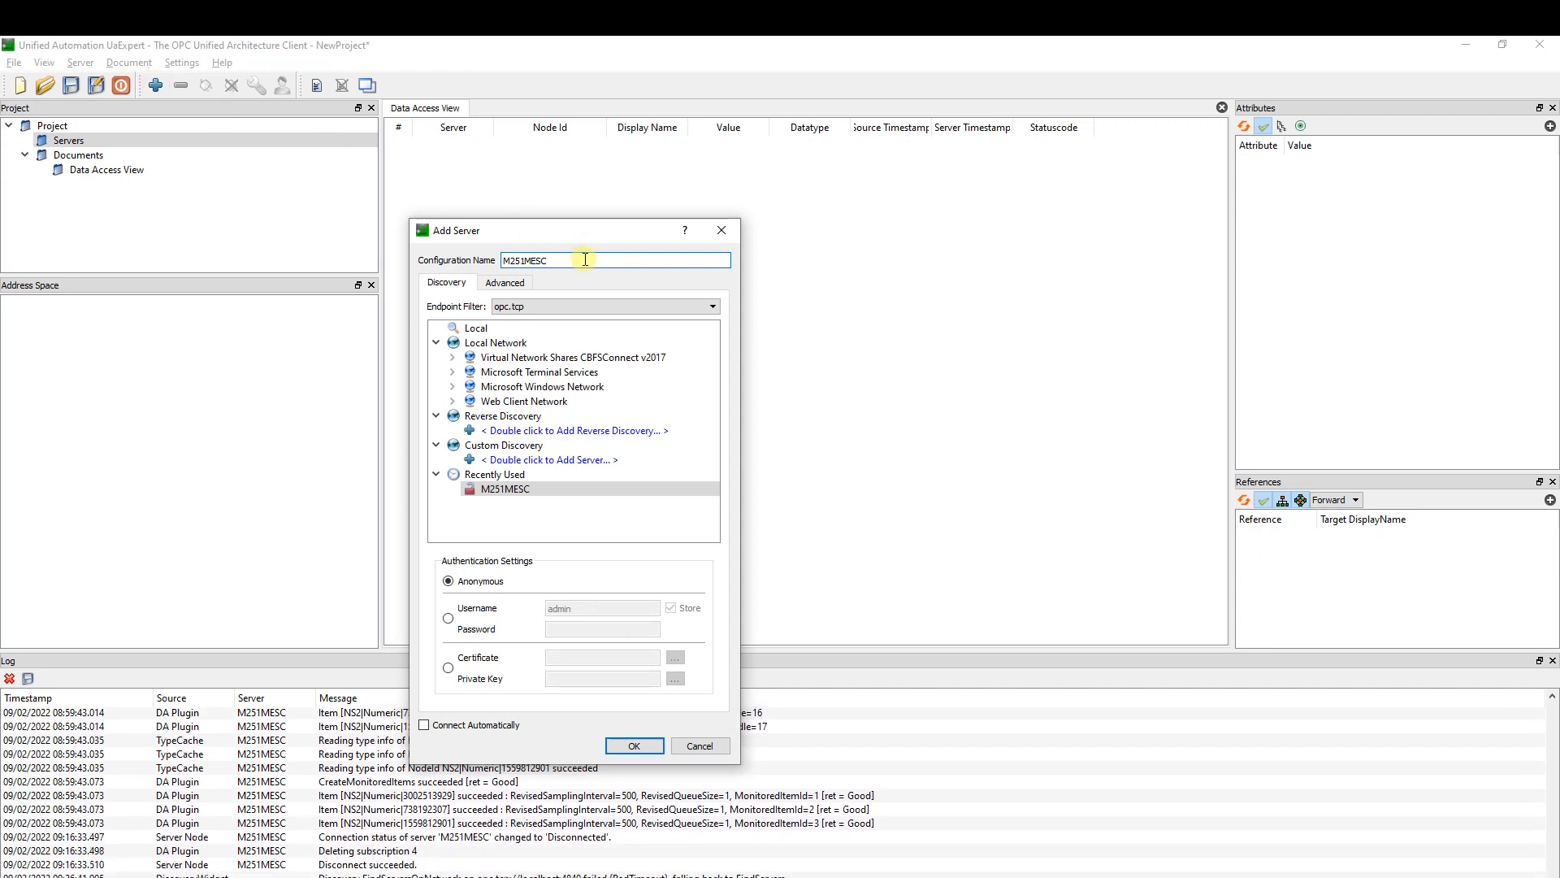
left_click(506, 283)
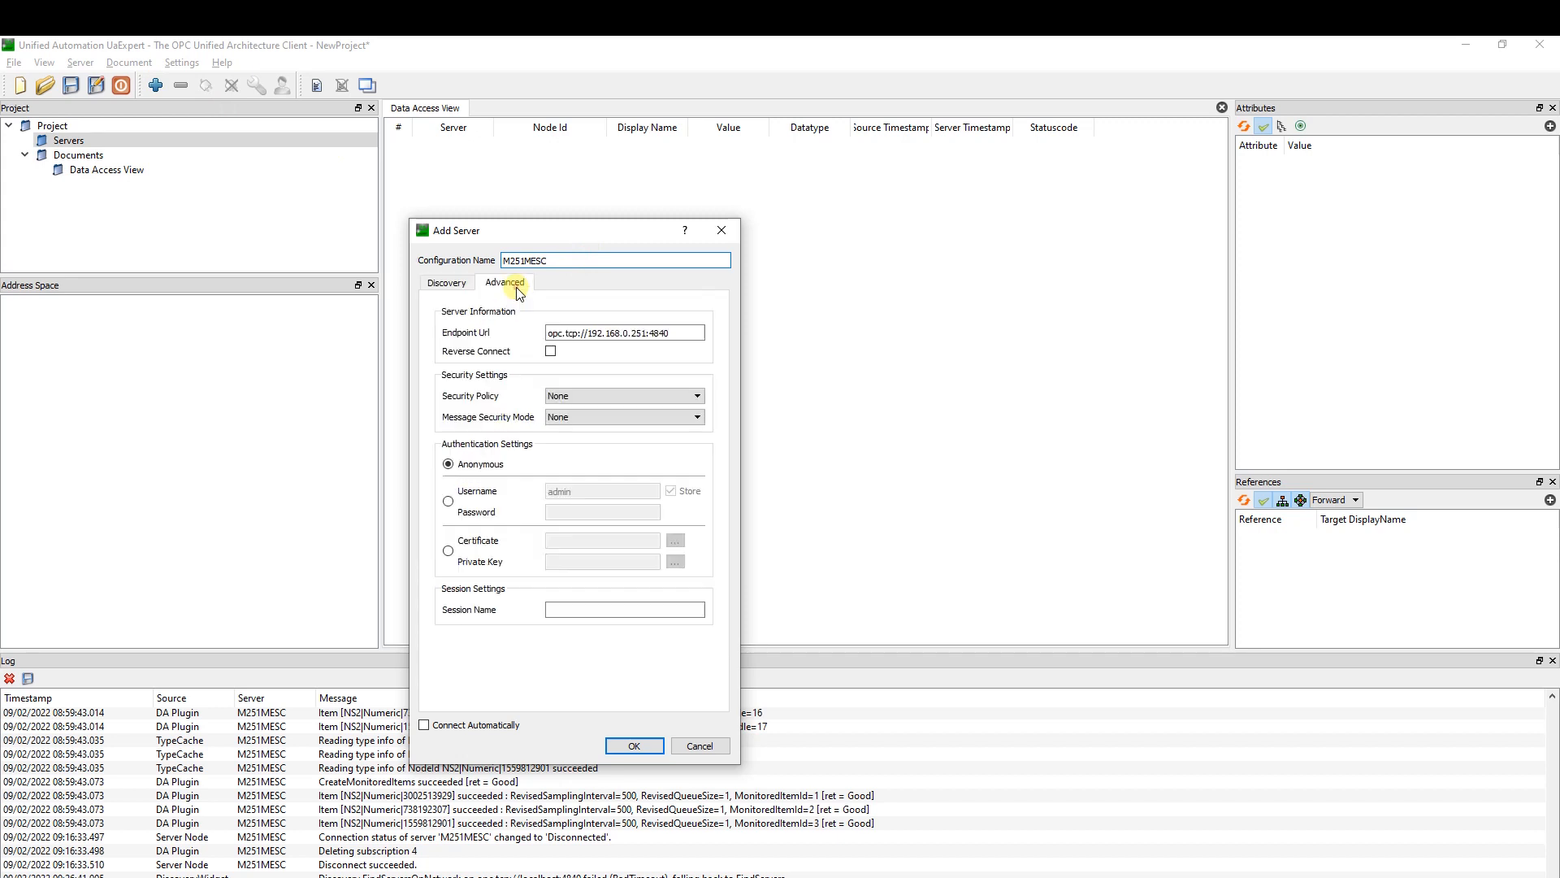
left_click_drag(559, 260, 473, 253)
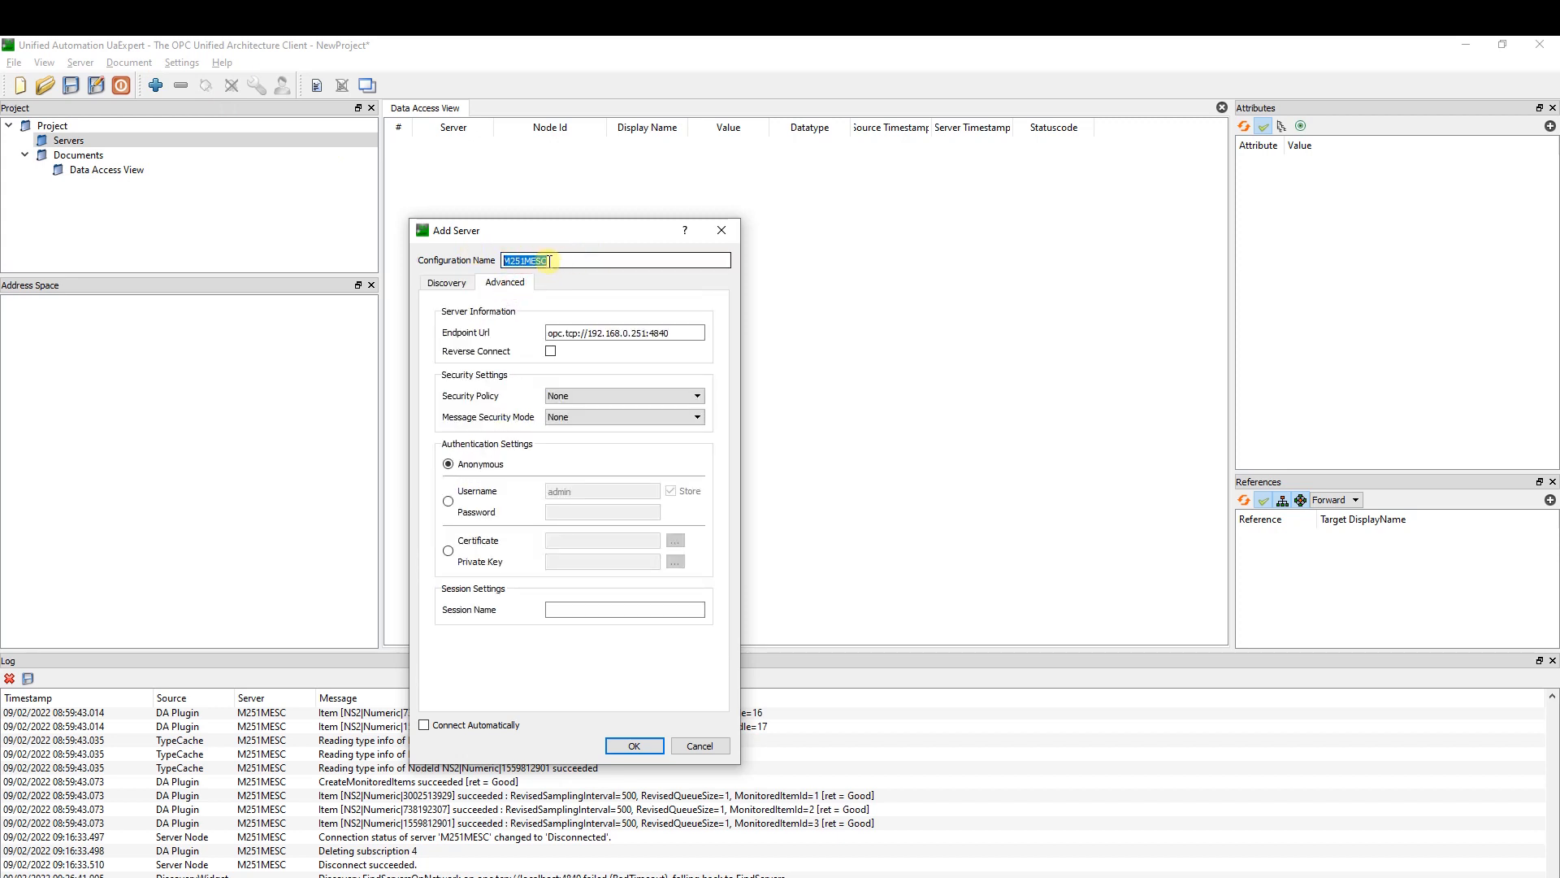
left_click(507, 260)
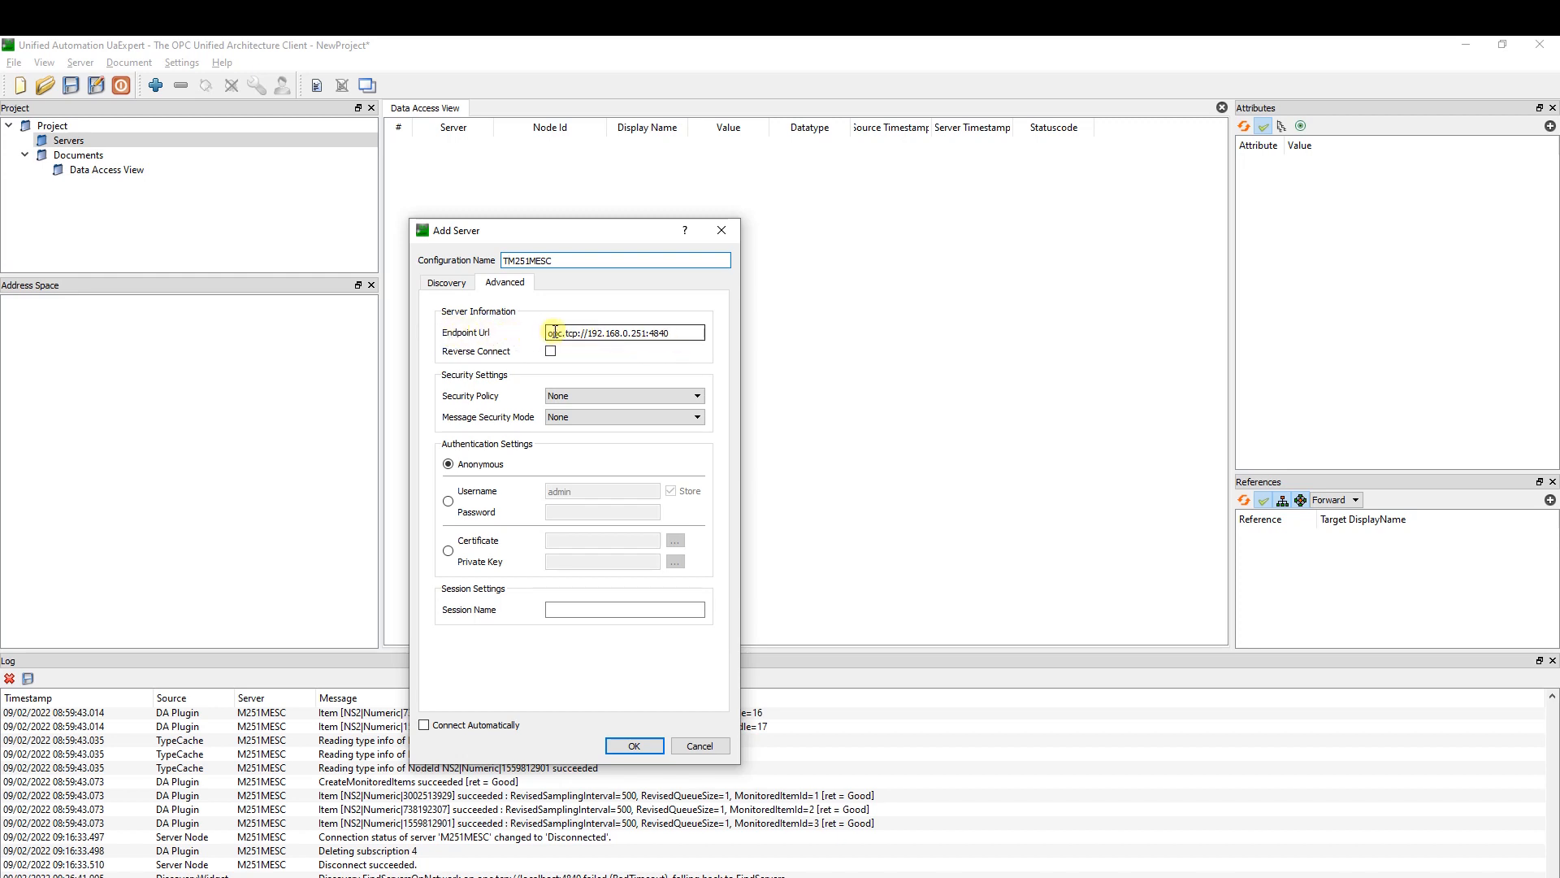
left_click_drag(549, 333, 670, 342)
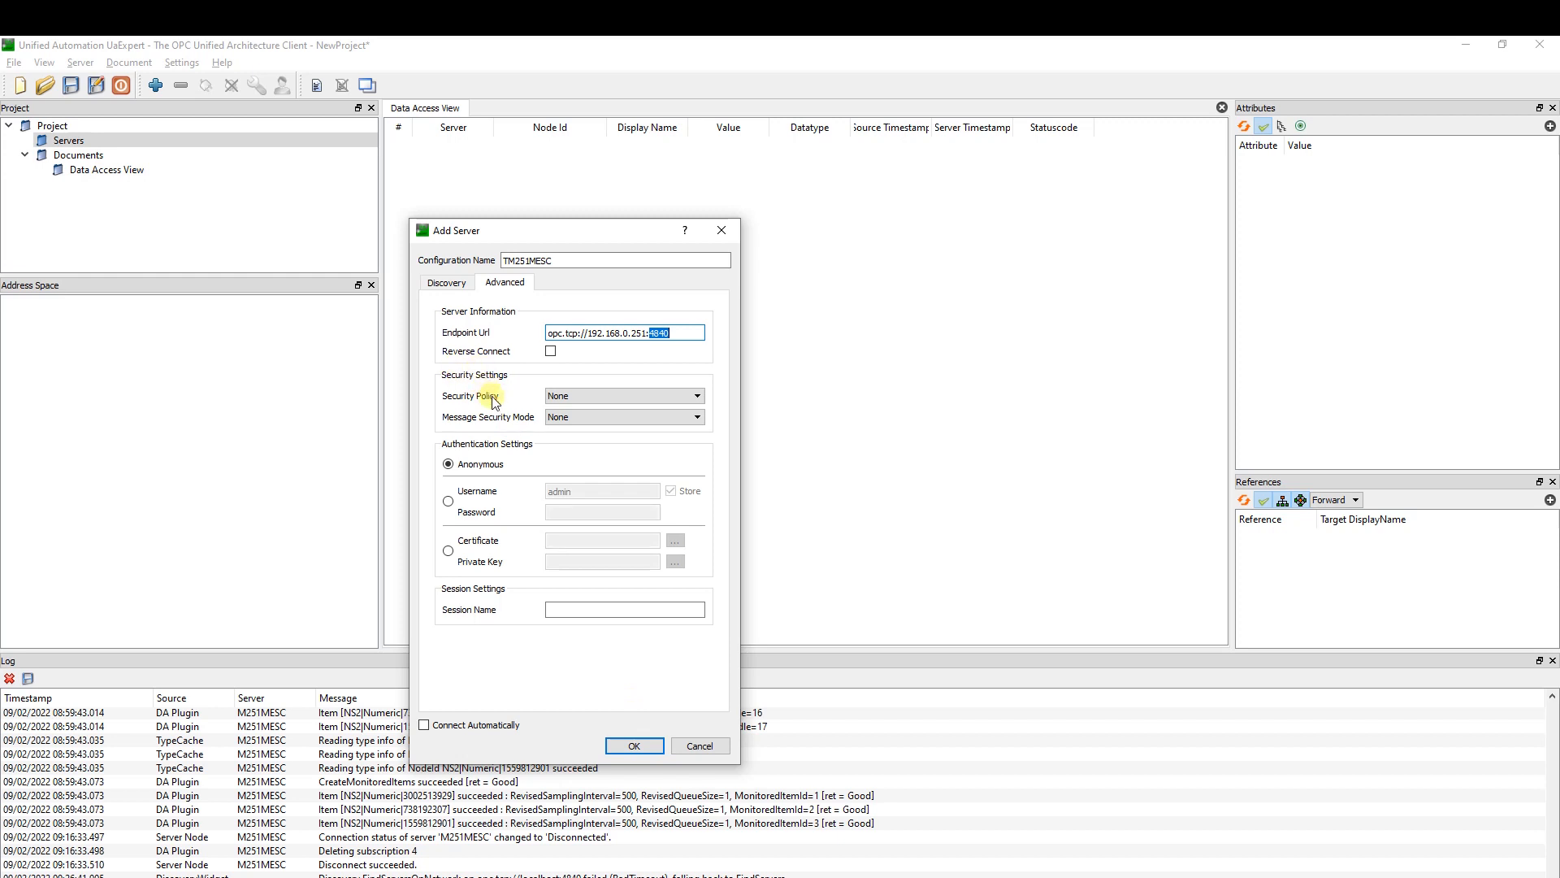
left_click(544, 396)
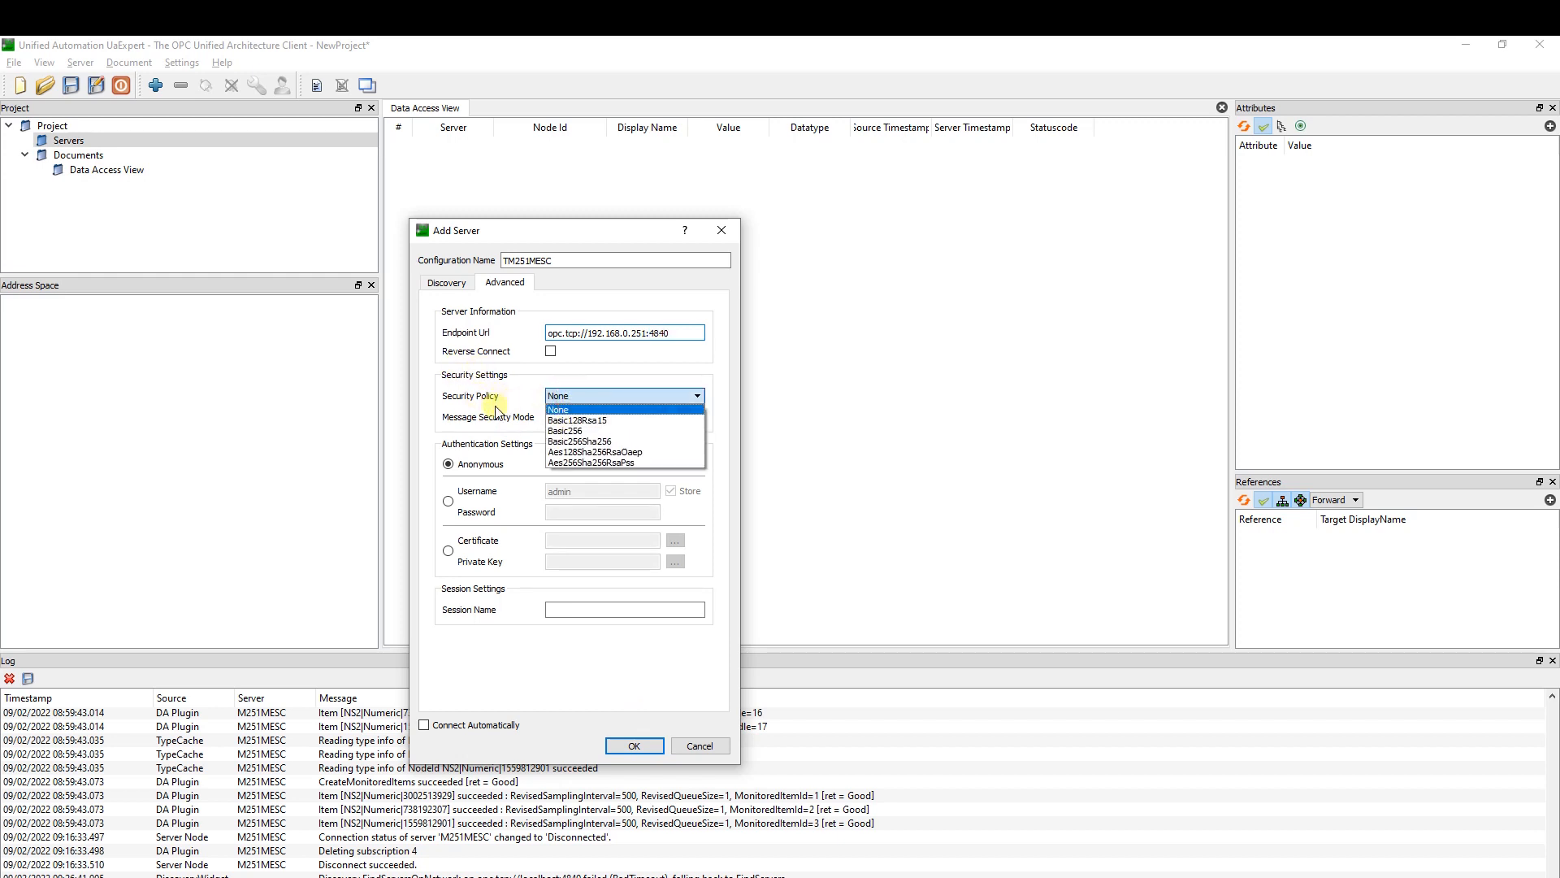
left_click(518, 399)
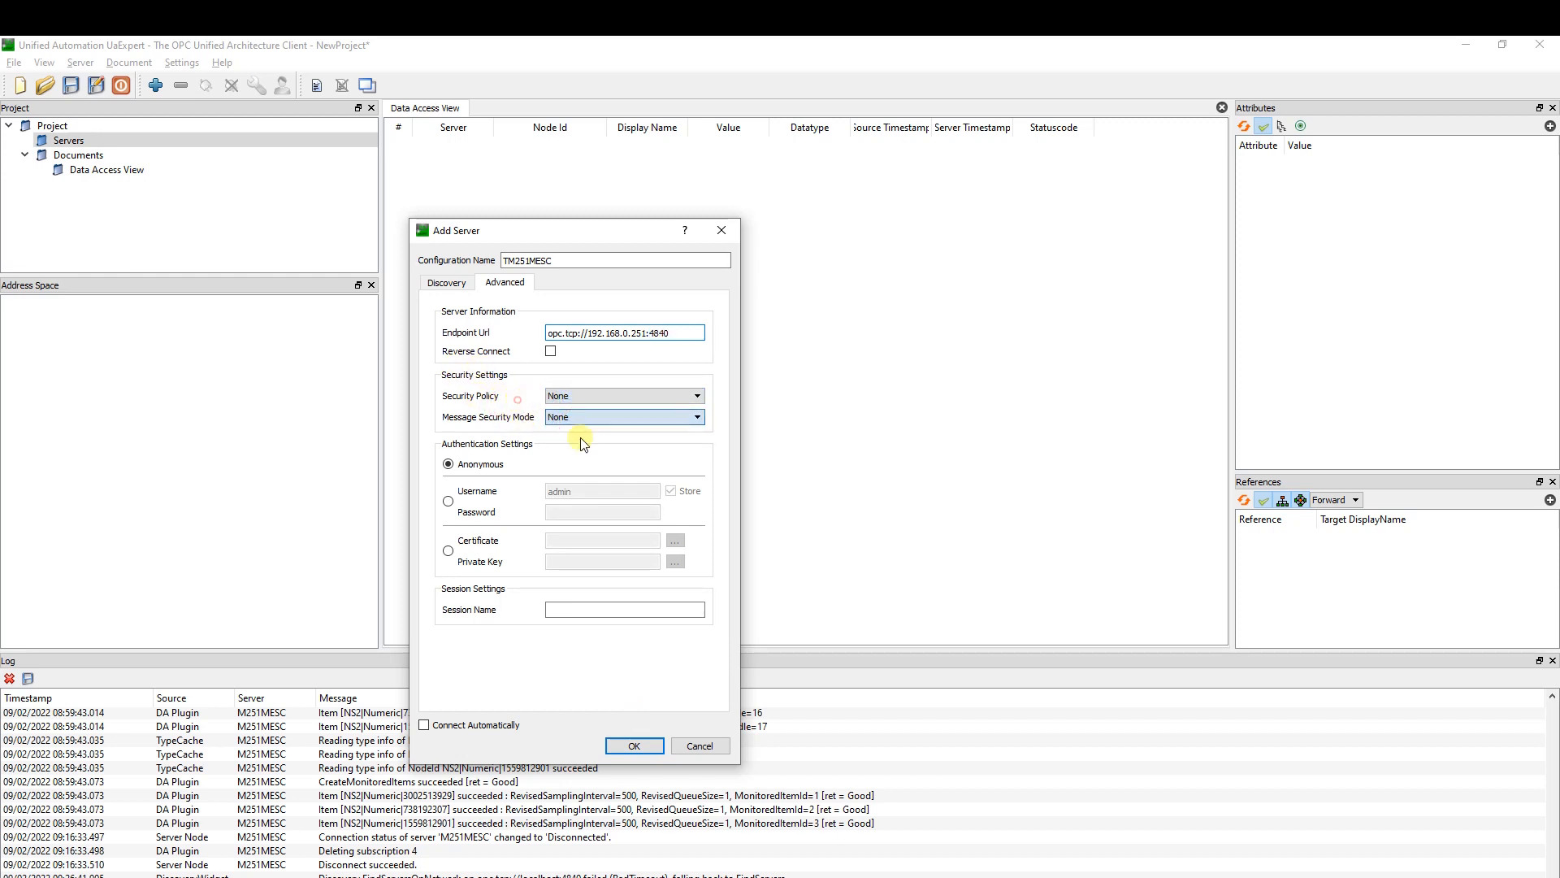
left_click(635, 746)
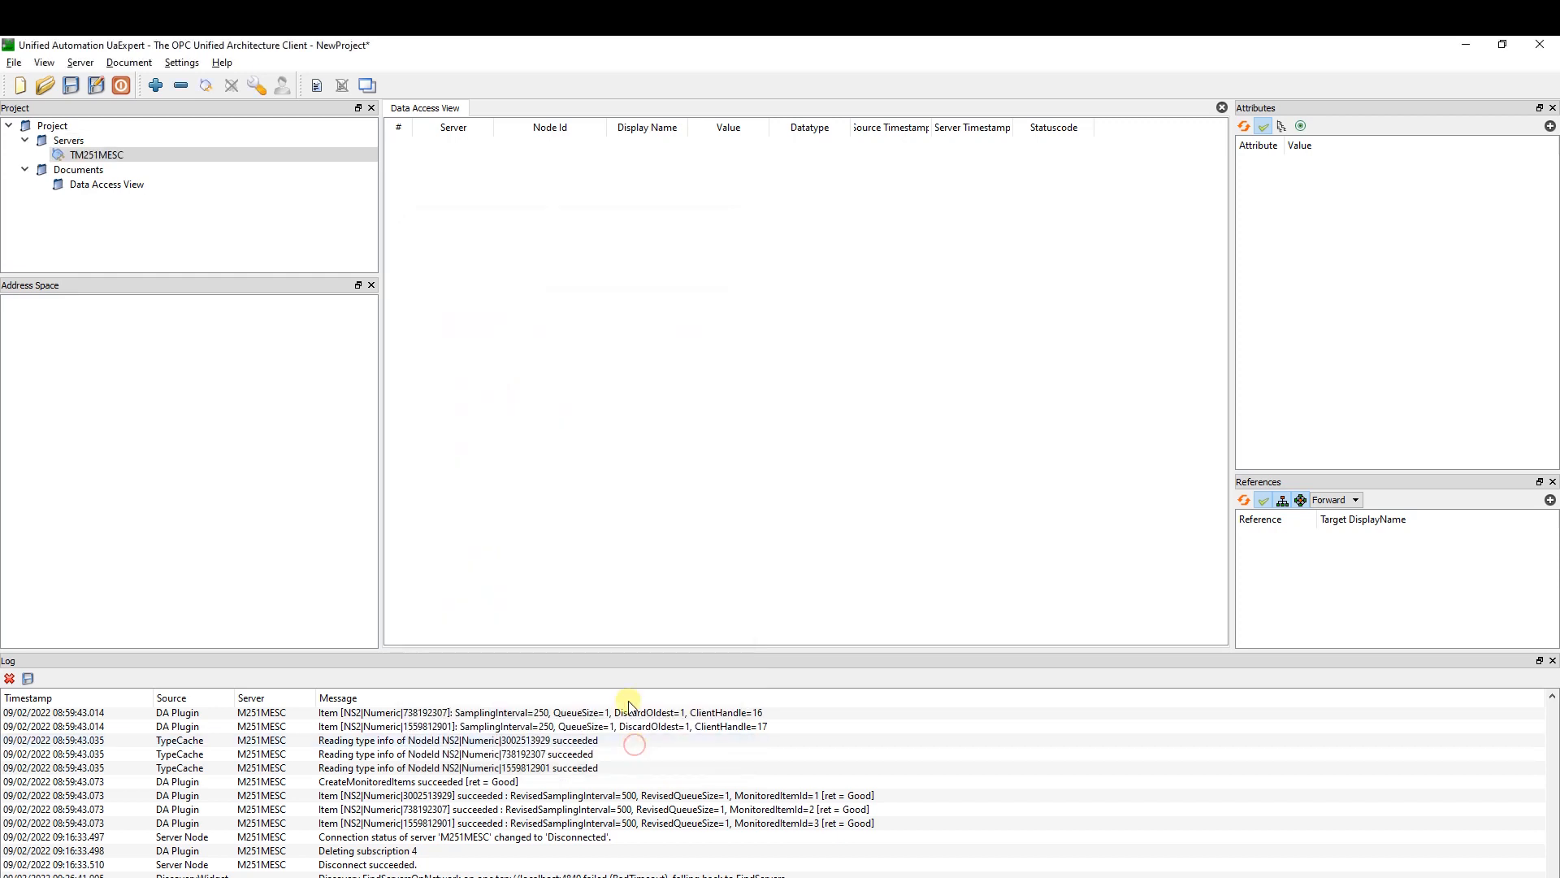
Connect to the TM251MESC server and add SR_Main.a, SR_Main.b and SR_Main.c from M241-M251 data to the Data Access View
left_click(96, 155)
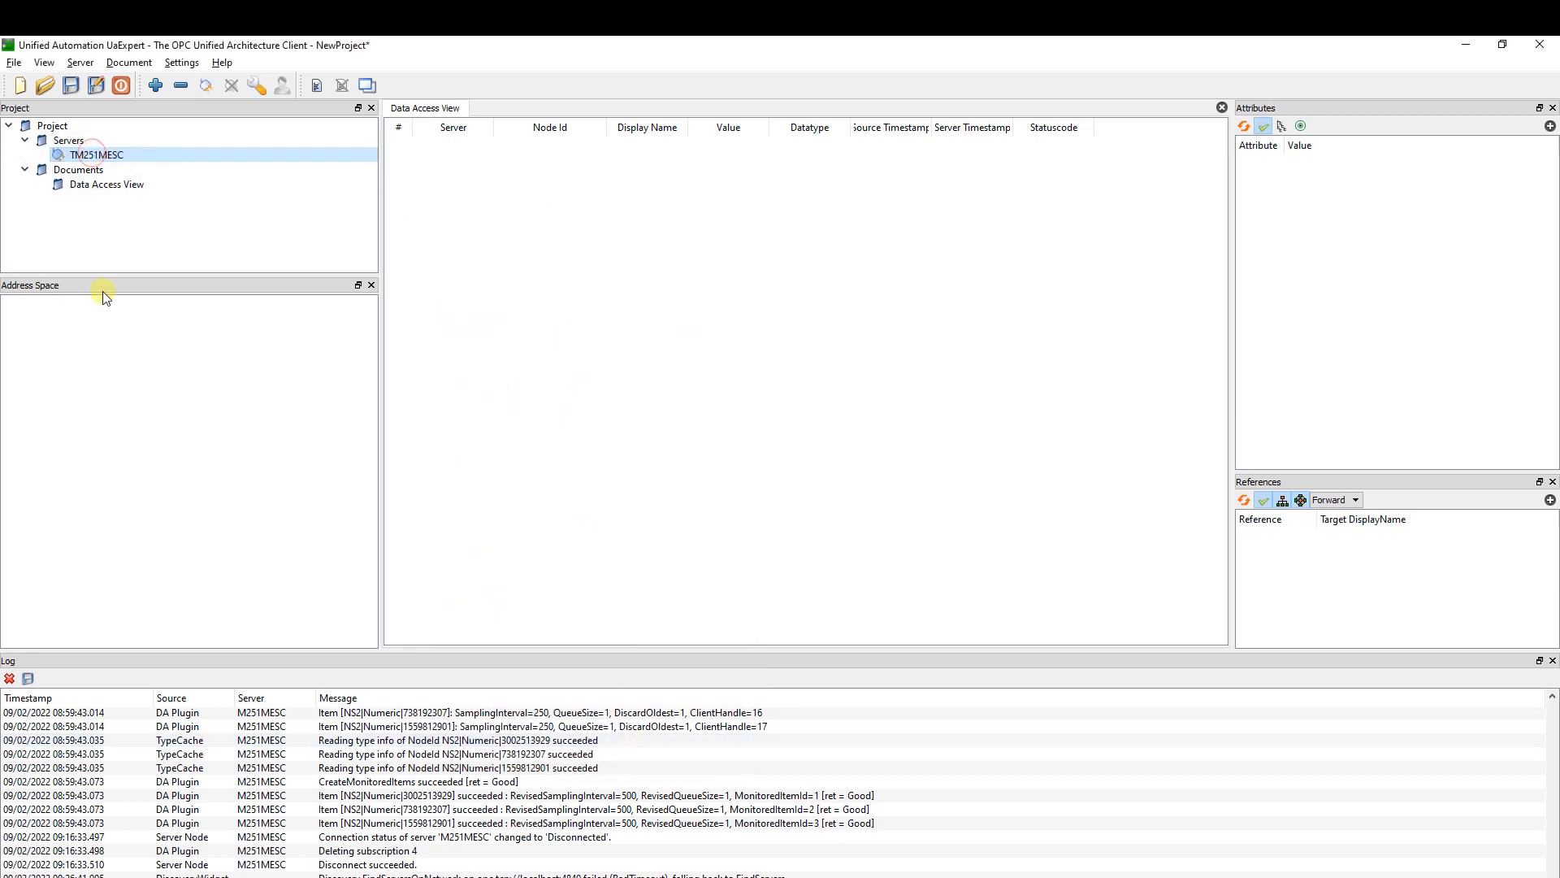
left_click(200, 87)
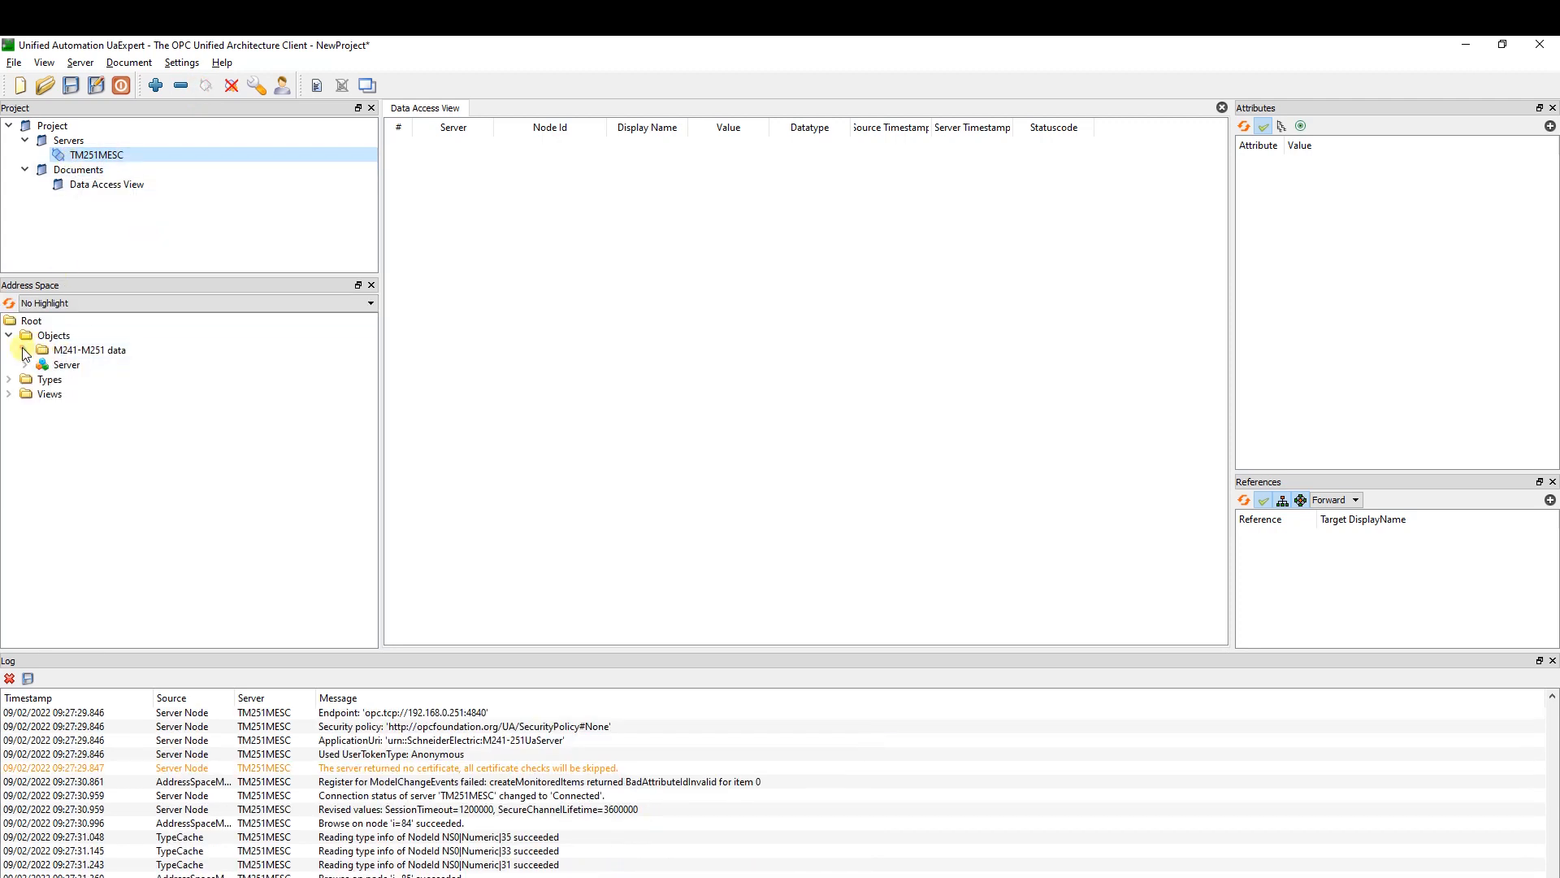
left_click(23, 349)
left_click(80, 364)
left_click(96, 396, "shift")
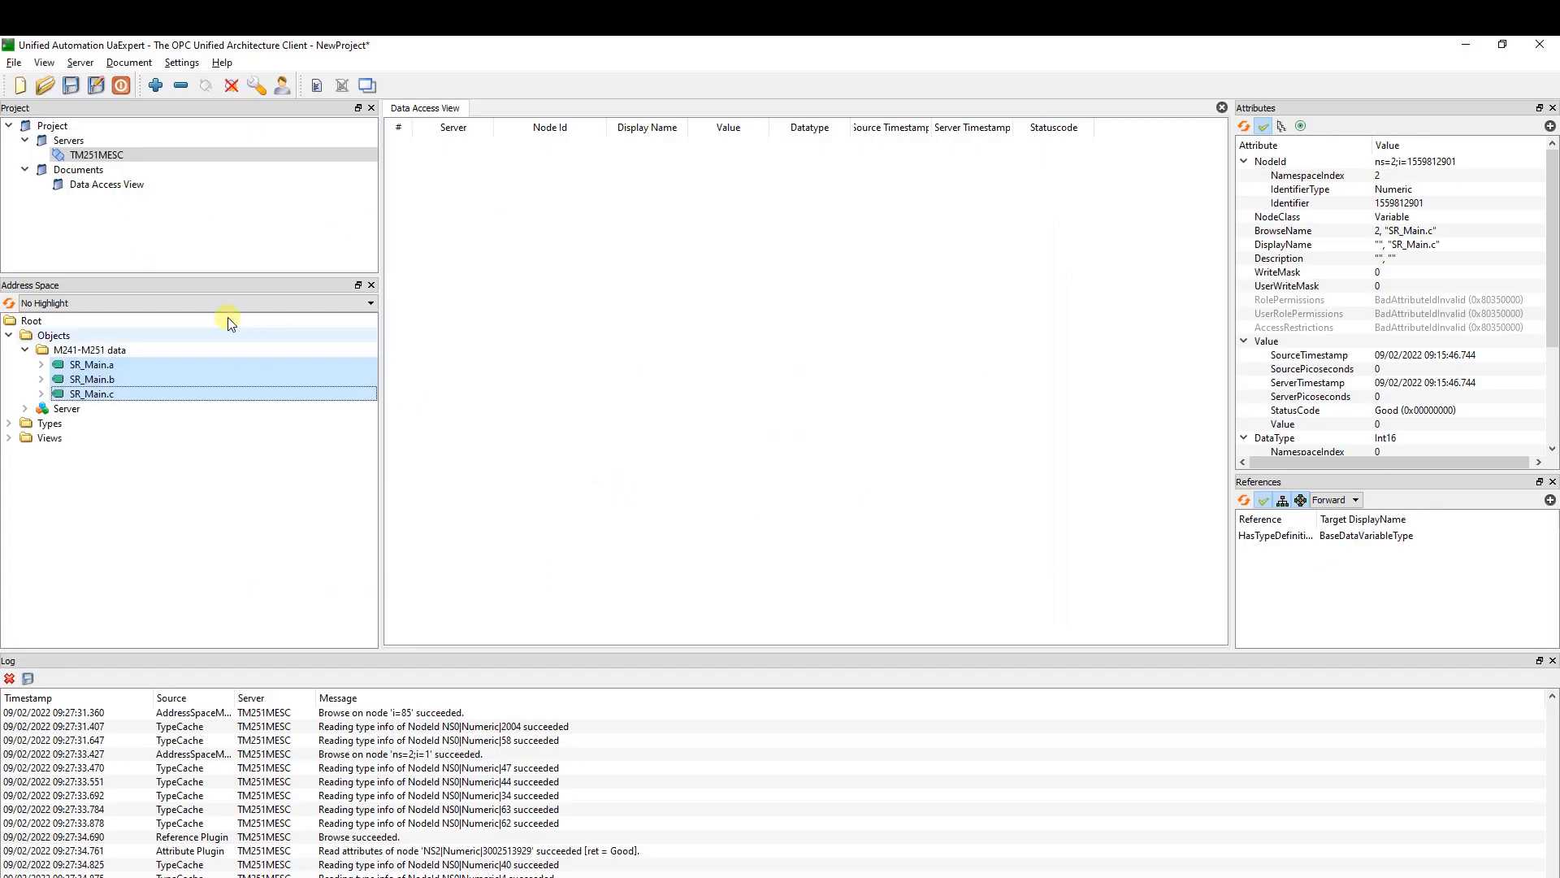
left_click(83, 367)
left_click(100, 395, "shift")
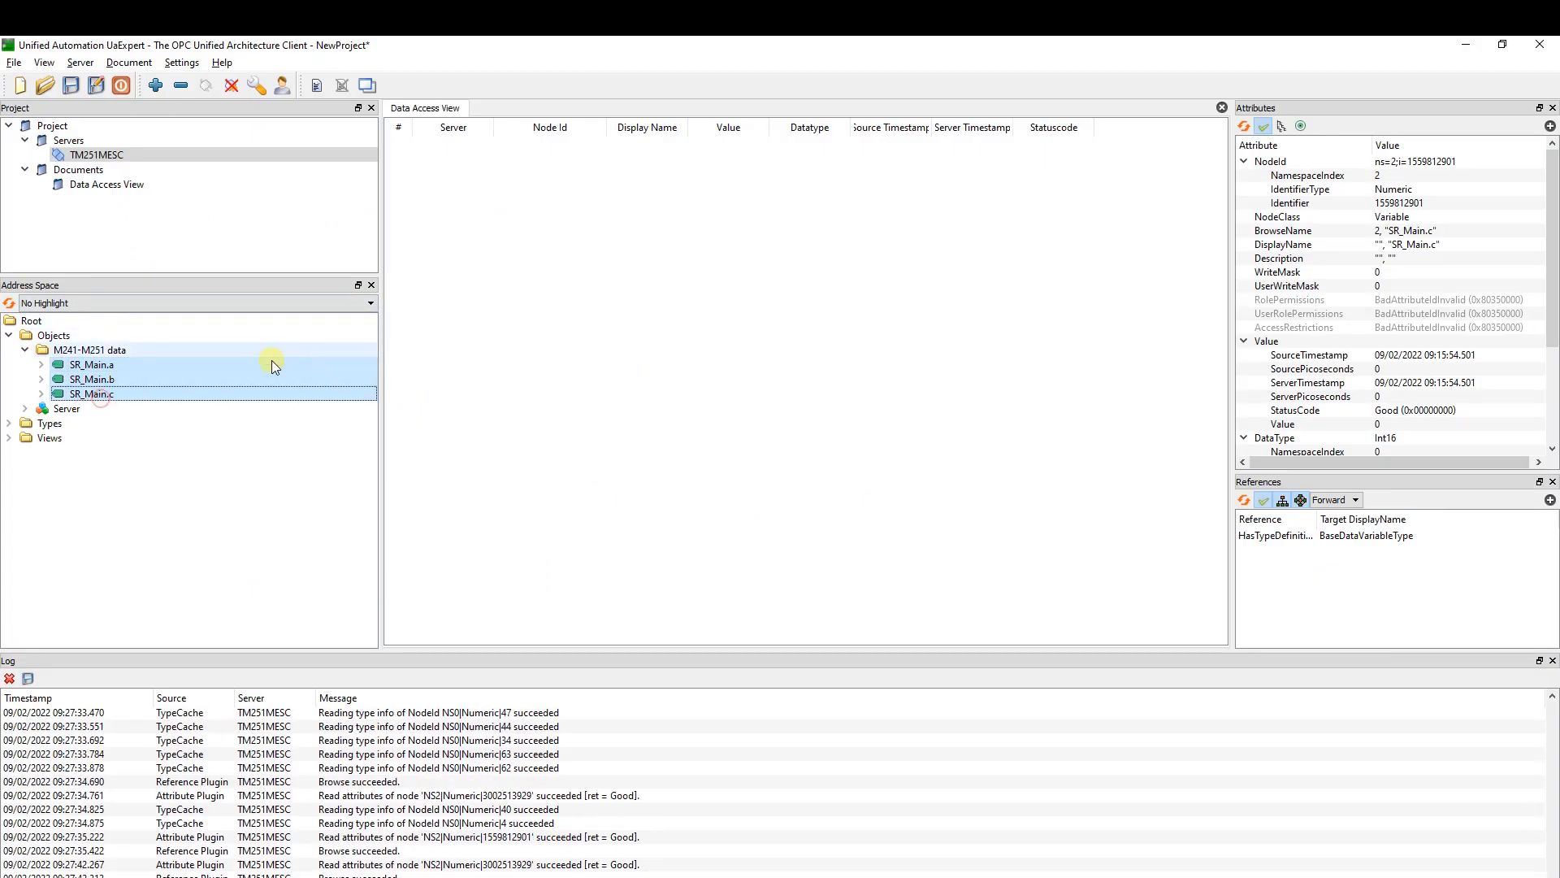
left_click_drag(207, 368, 491, 289)
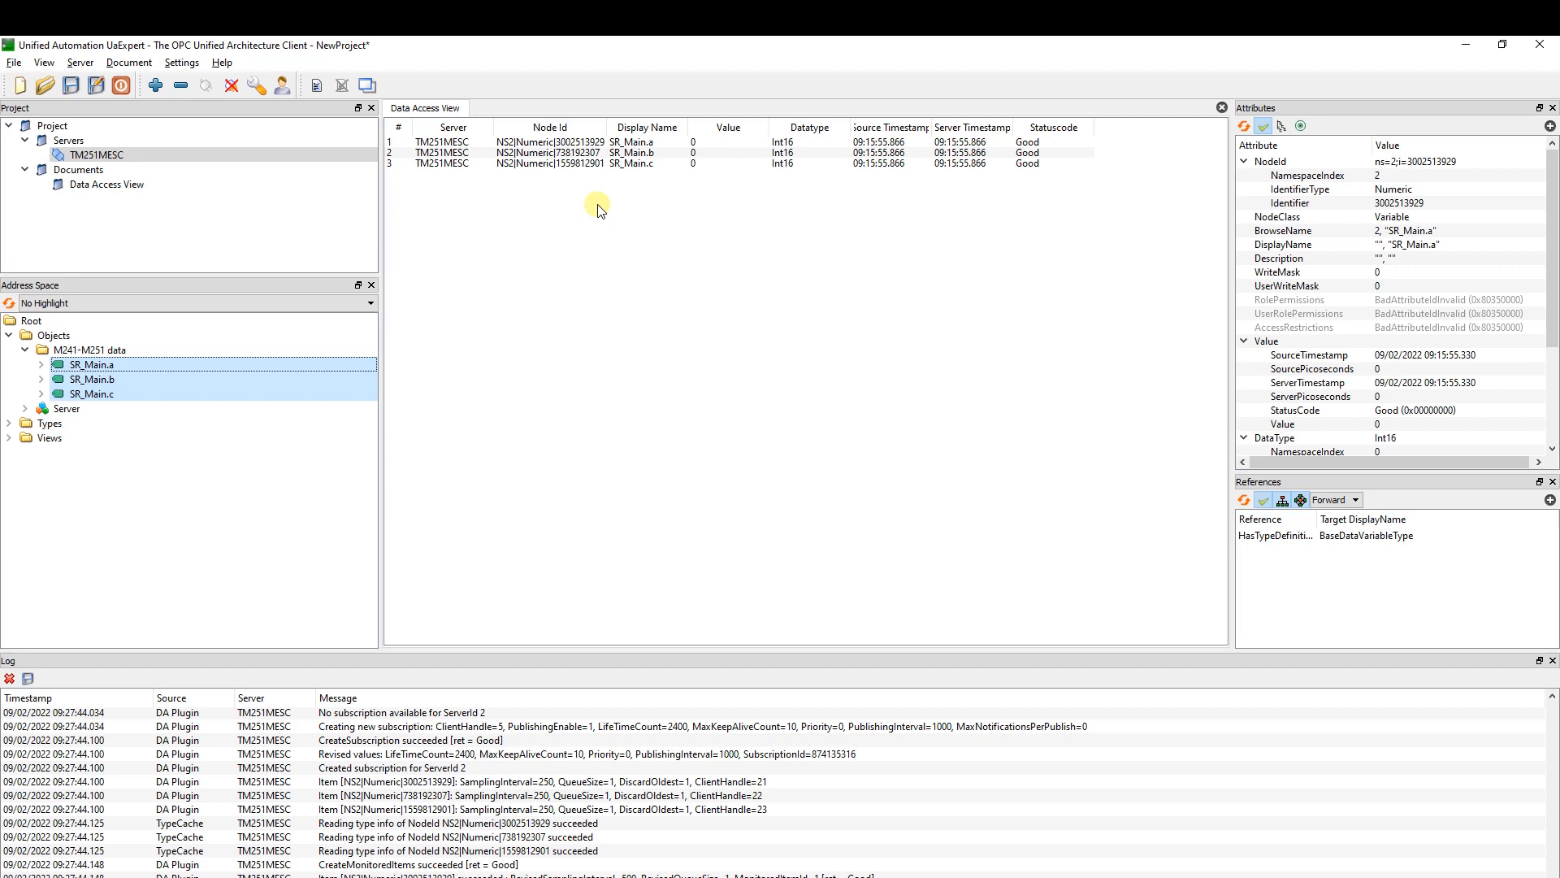
Switch back to SoMachine Logic Builder and check the server port in MyController's OPC UA server configuration
left_click(1468, 46)
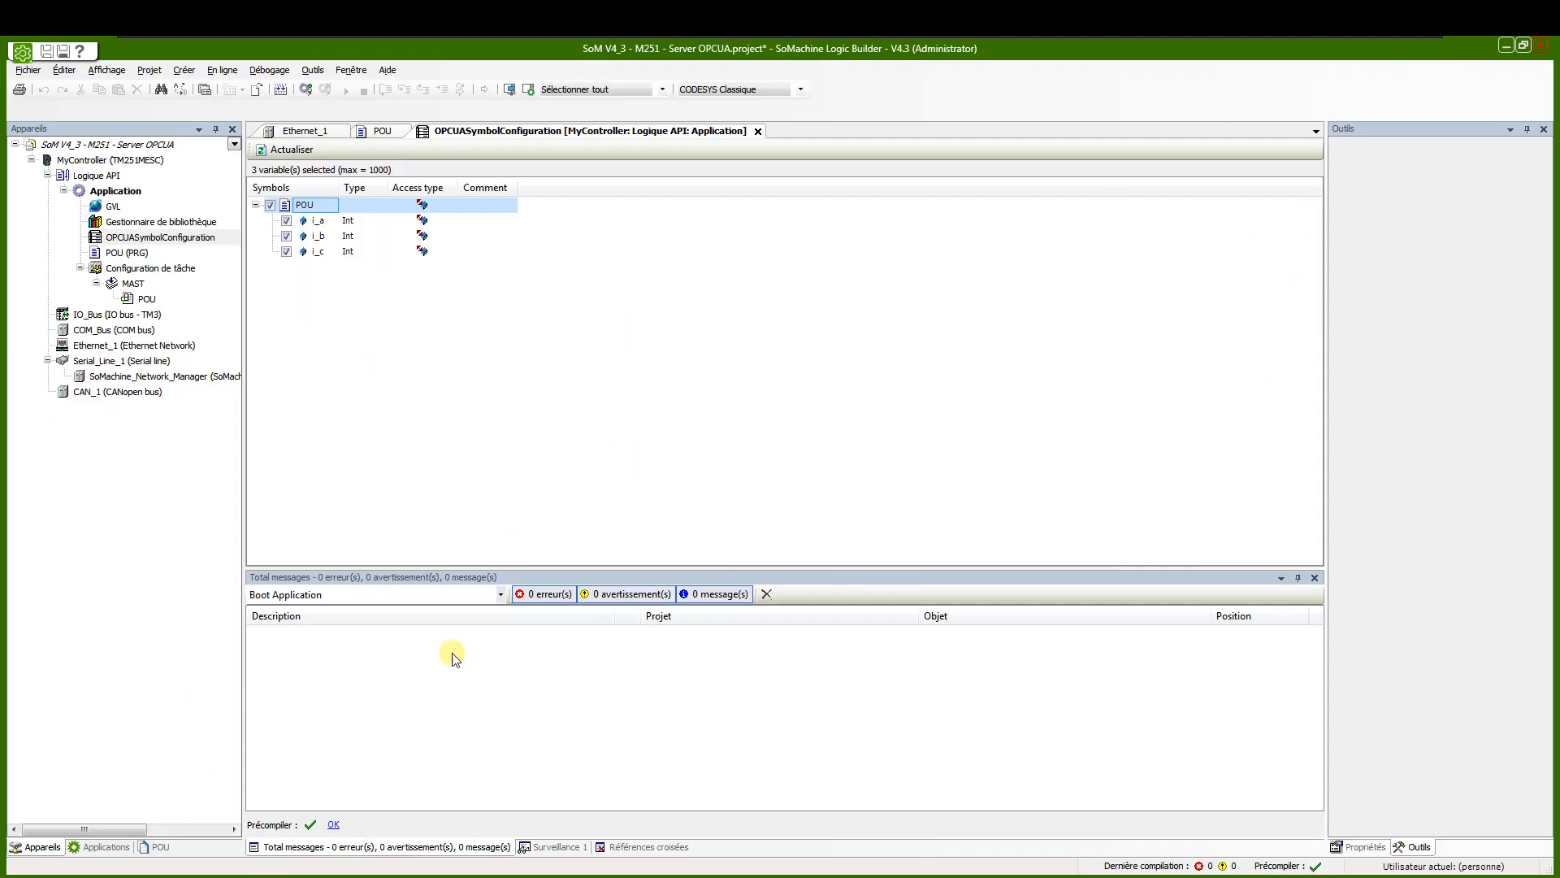
left_click(731, 876)
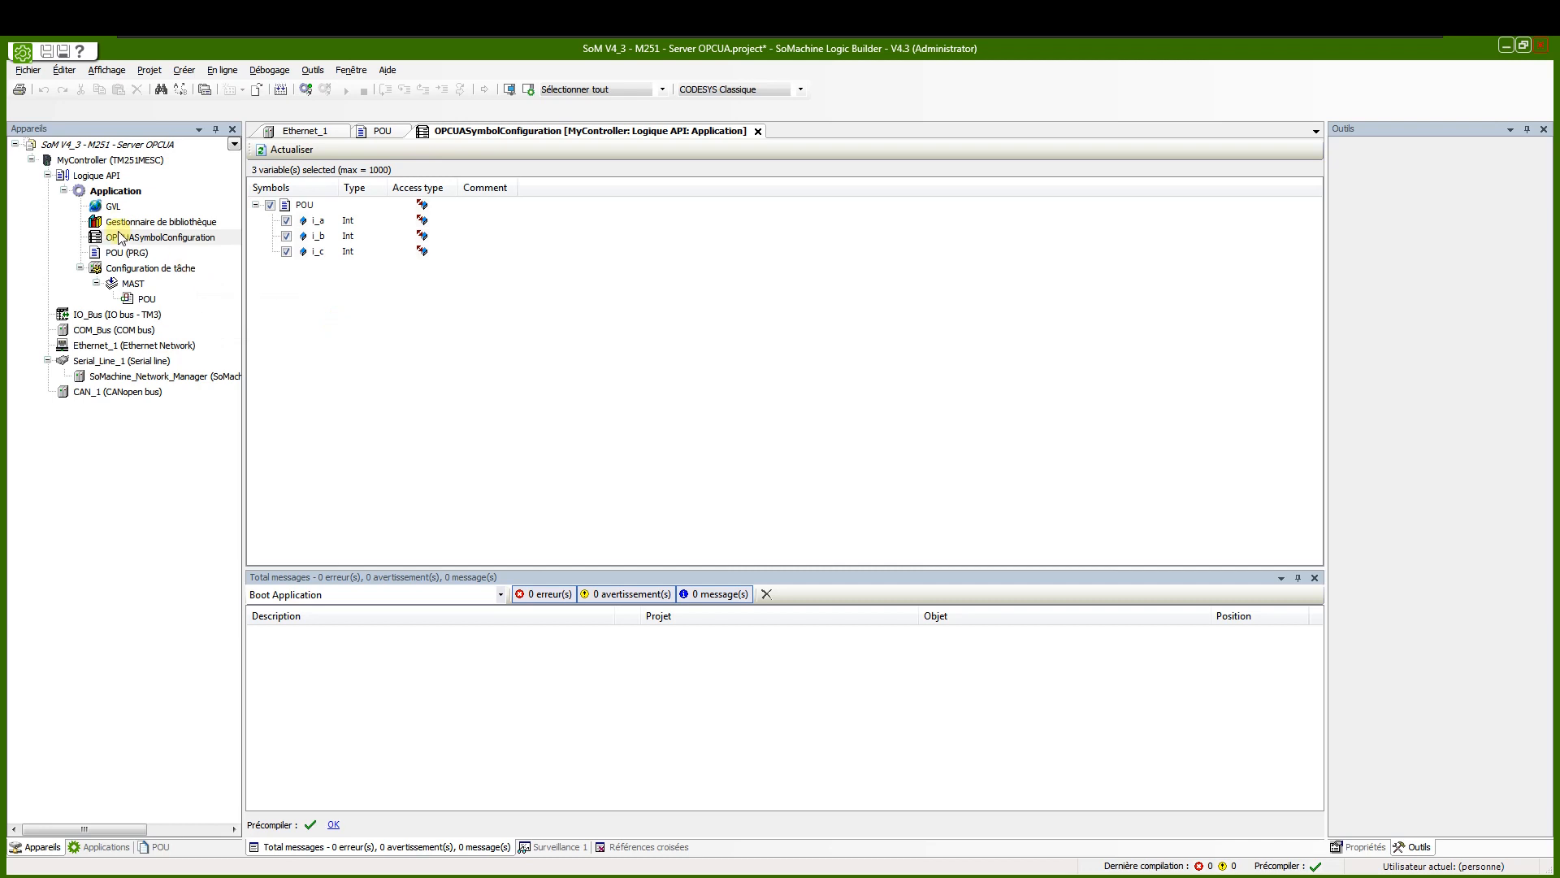
left_click(100, 162)
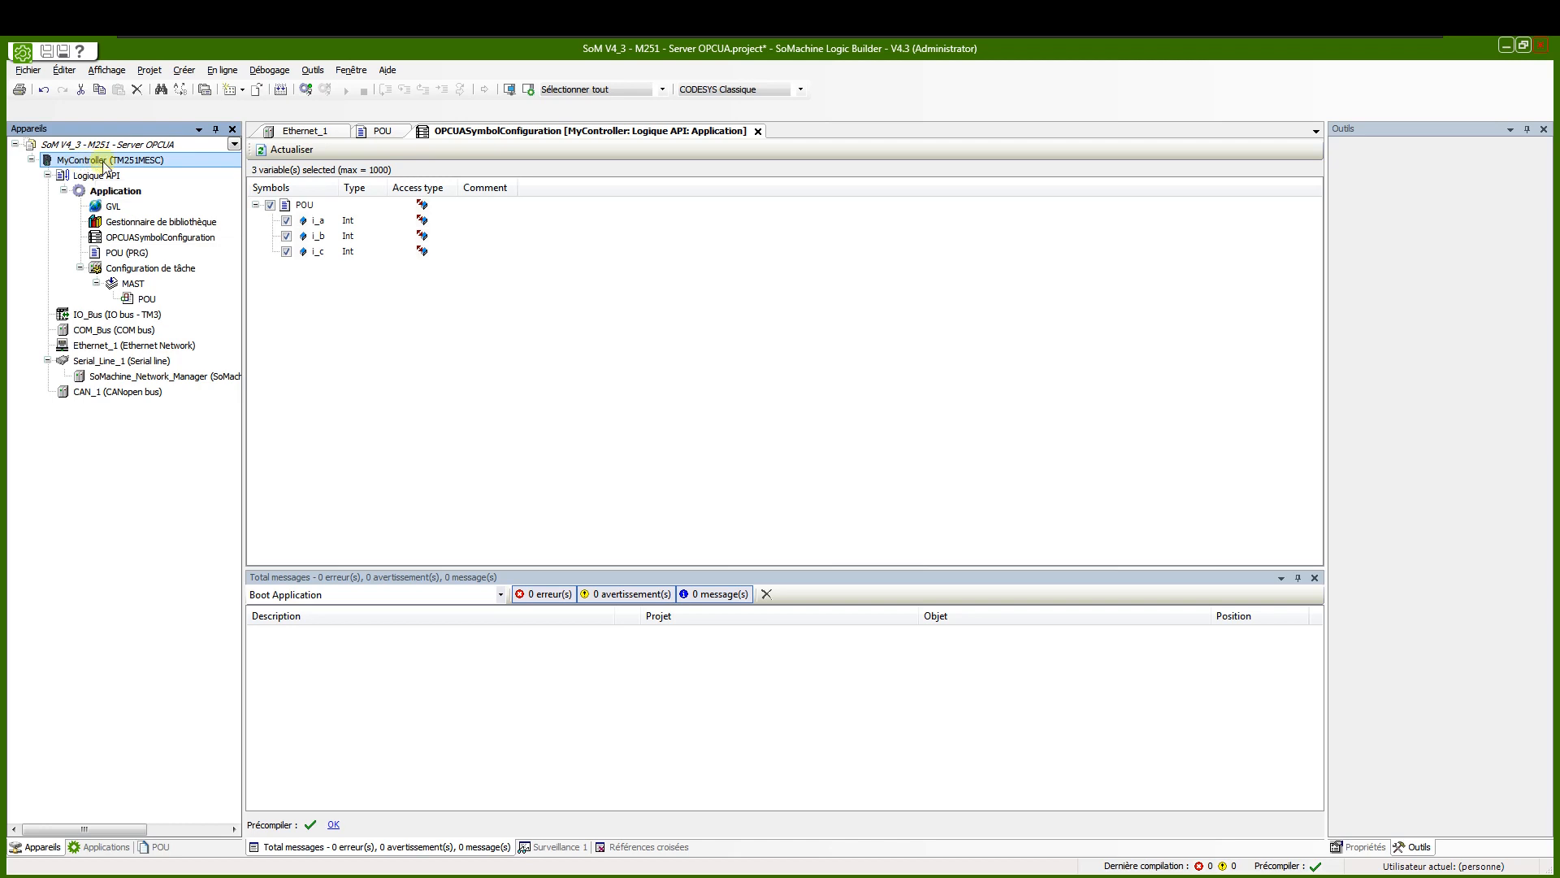
double_click(103, 161)
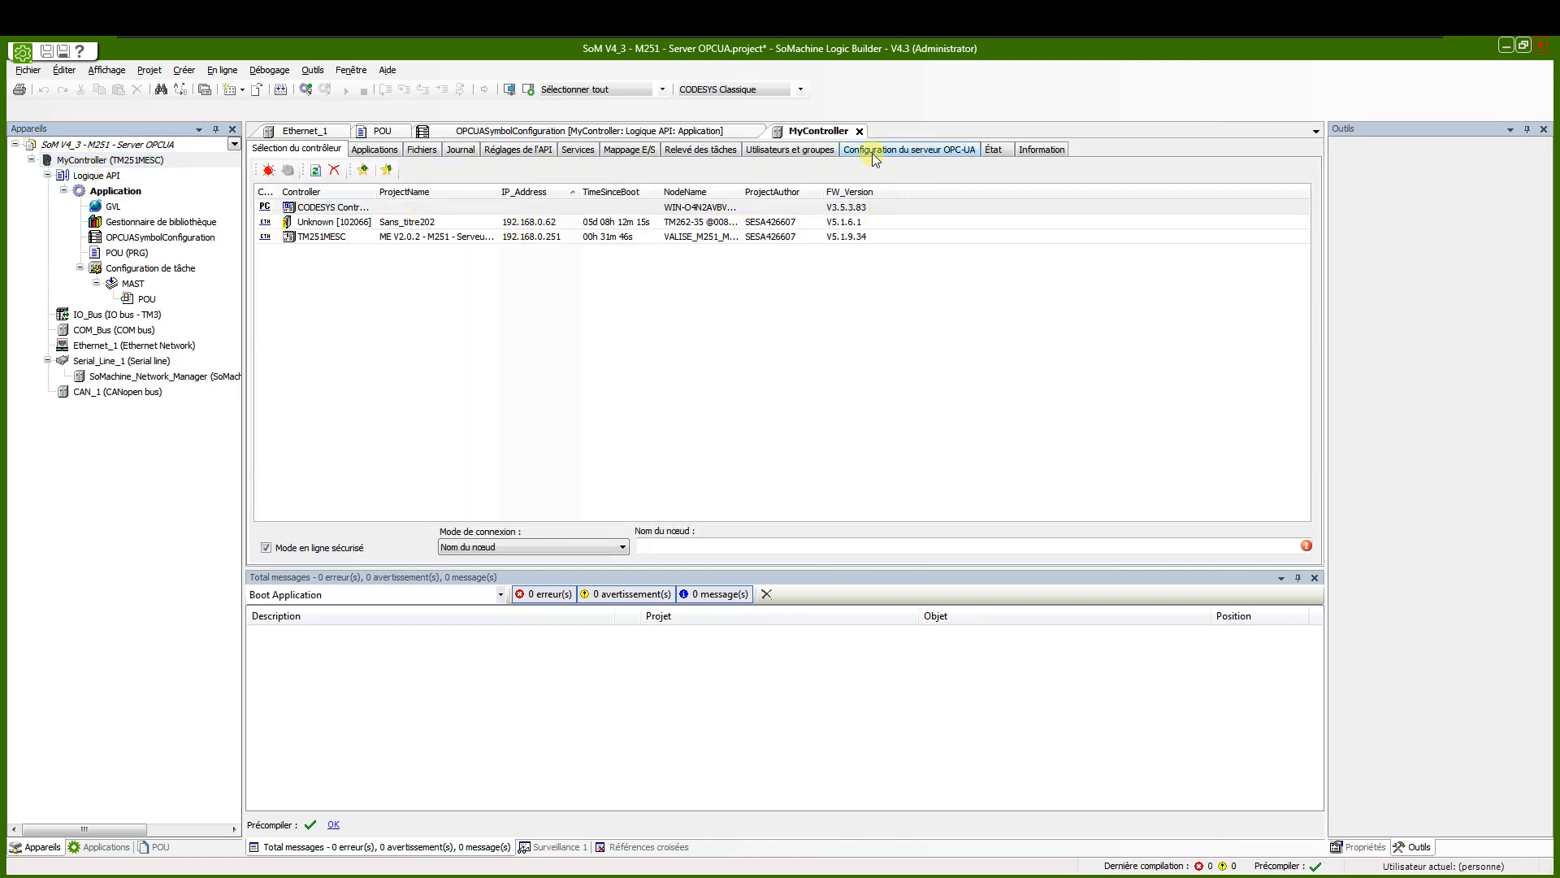
left_click(910, 154)
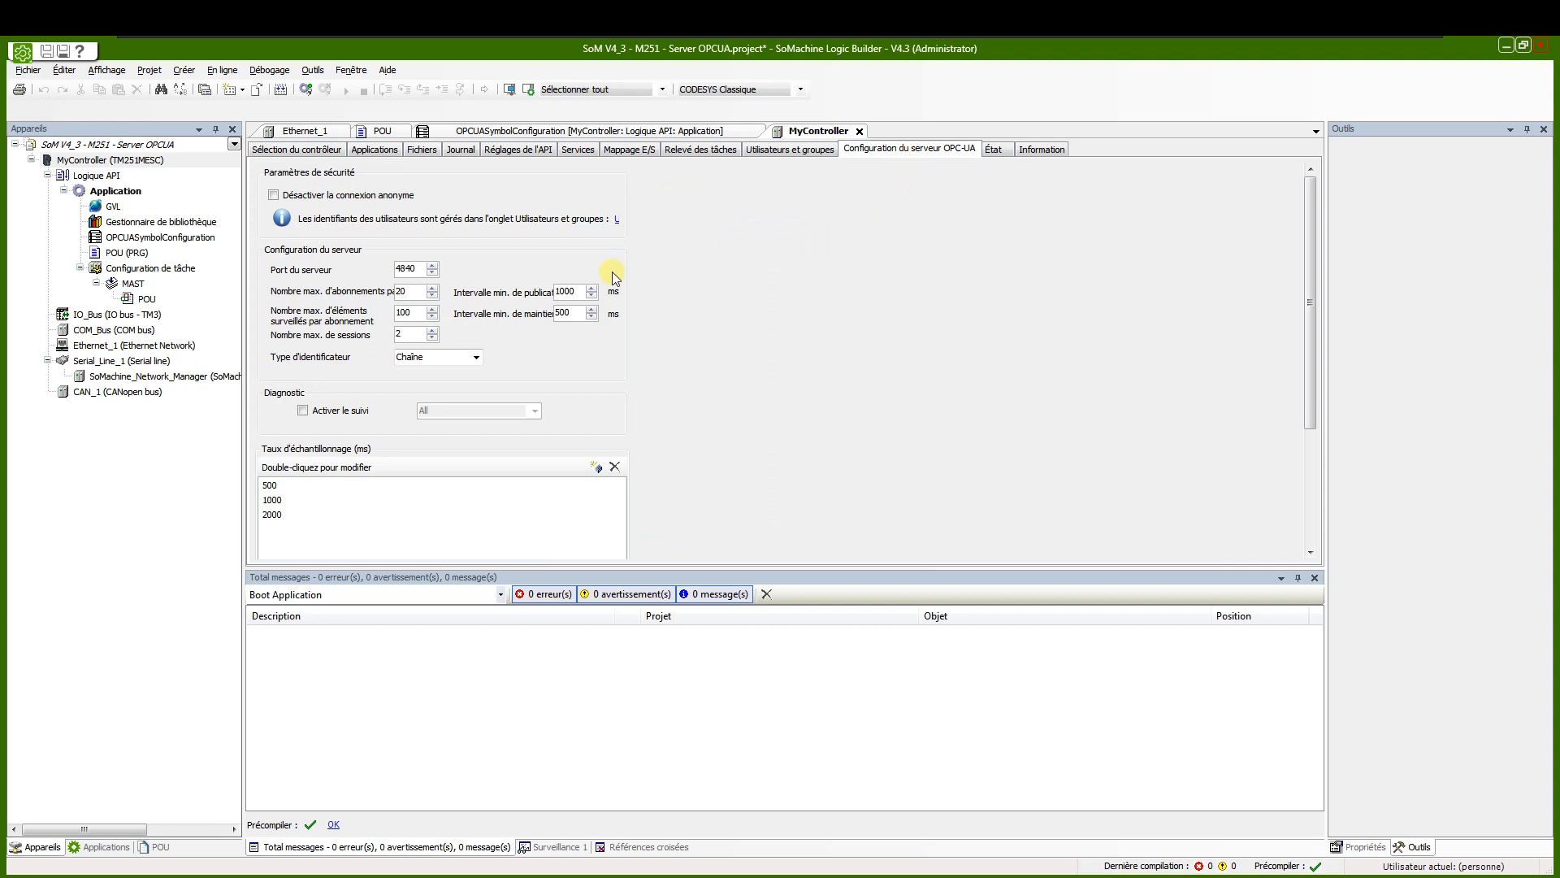
double_click(406, 268)
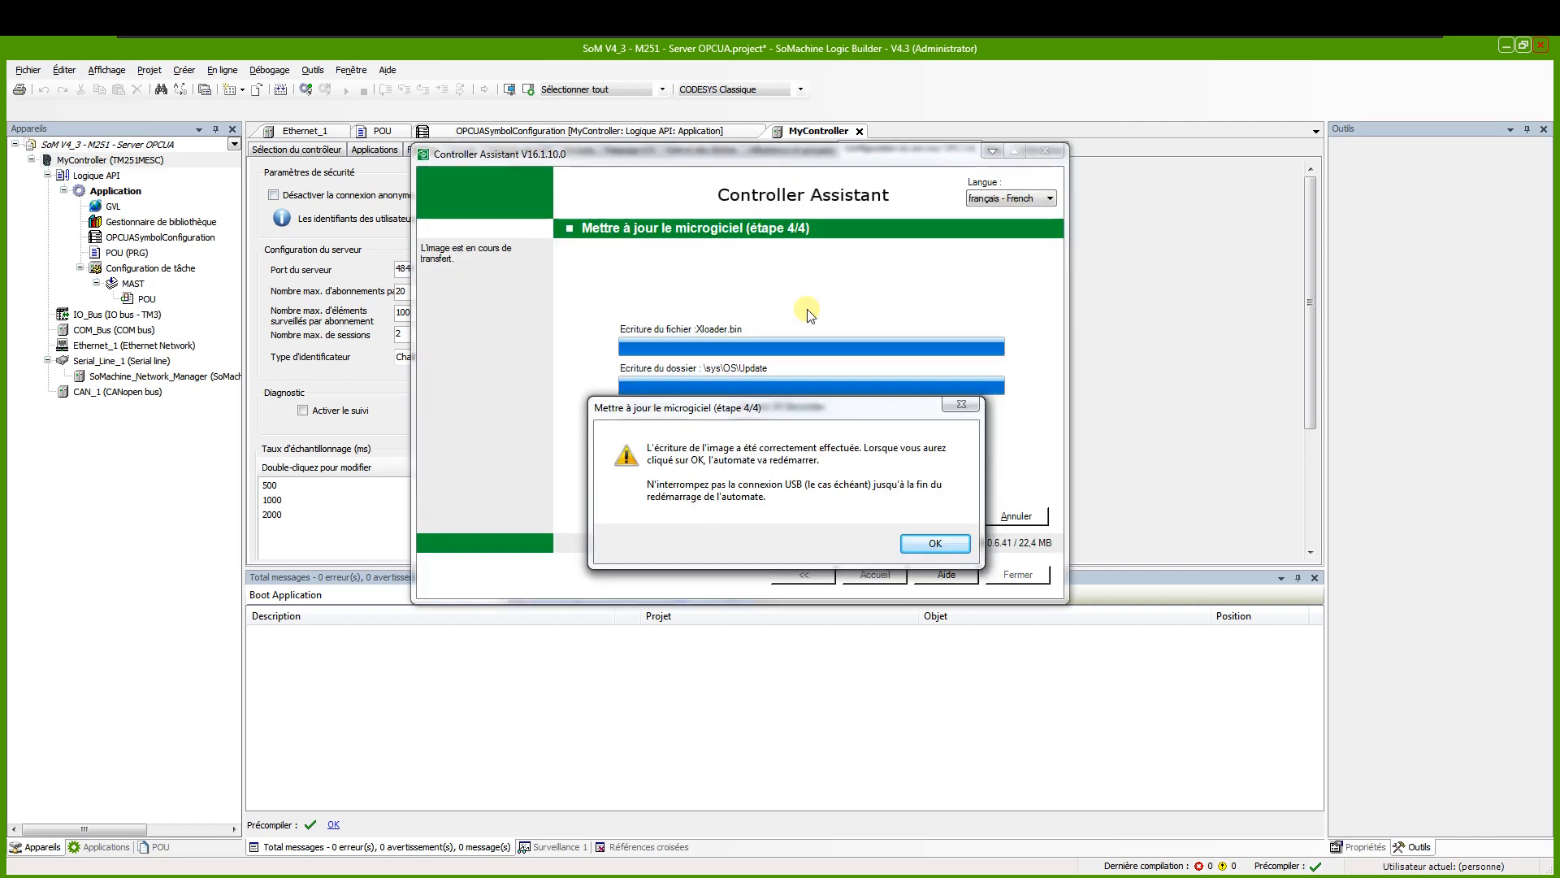
Confirm the controller restart after the firmware write and close Controller Assistant
left_click_drag(802, 415, 872, 394)
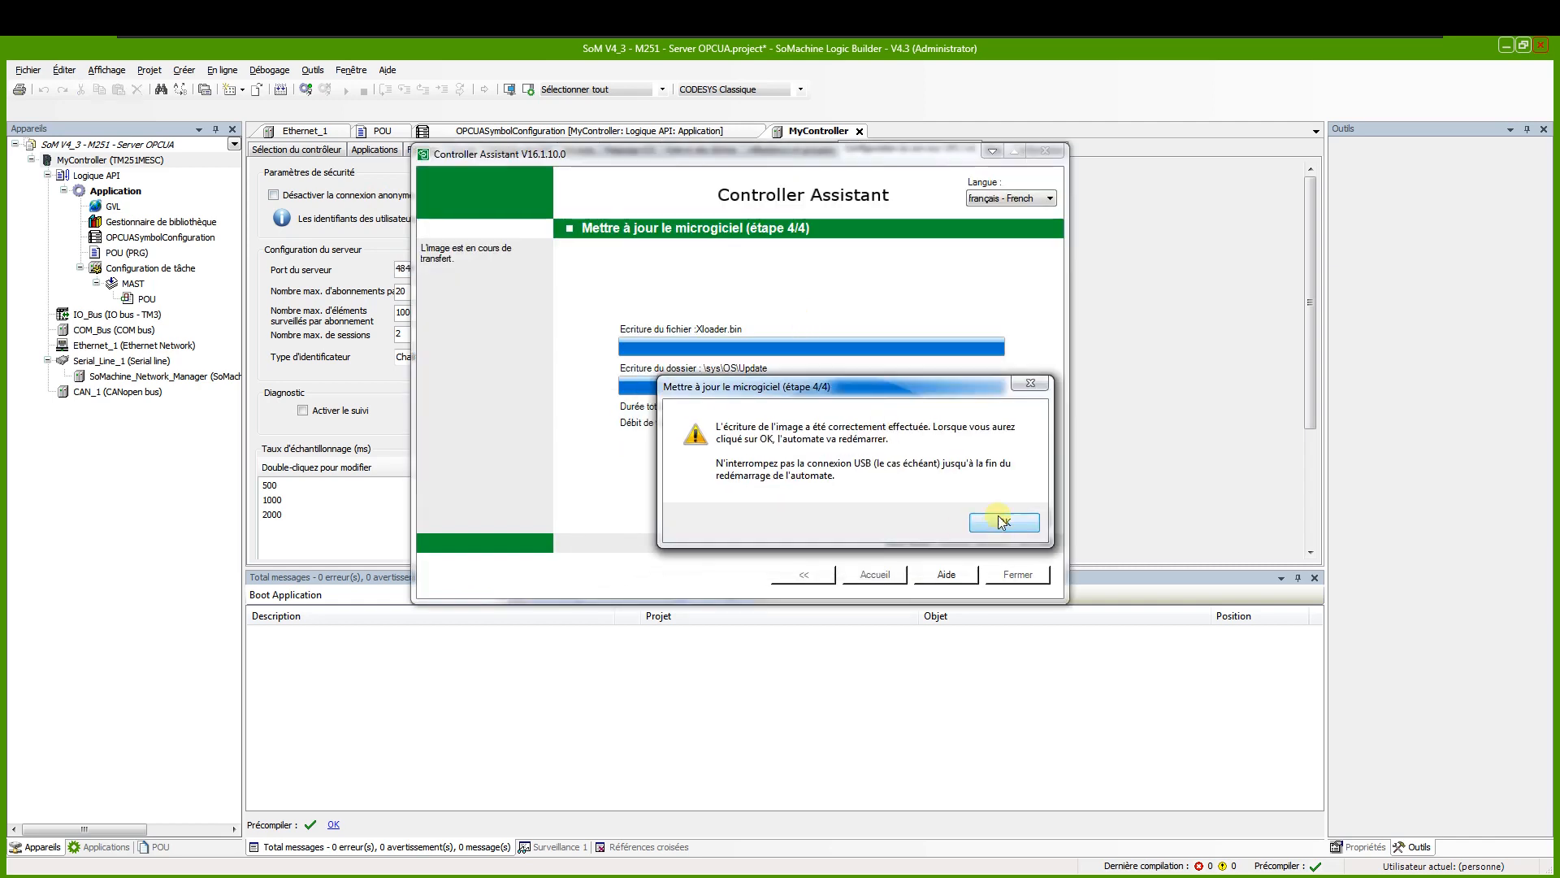
left_click(1002, 524)
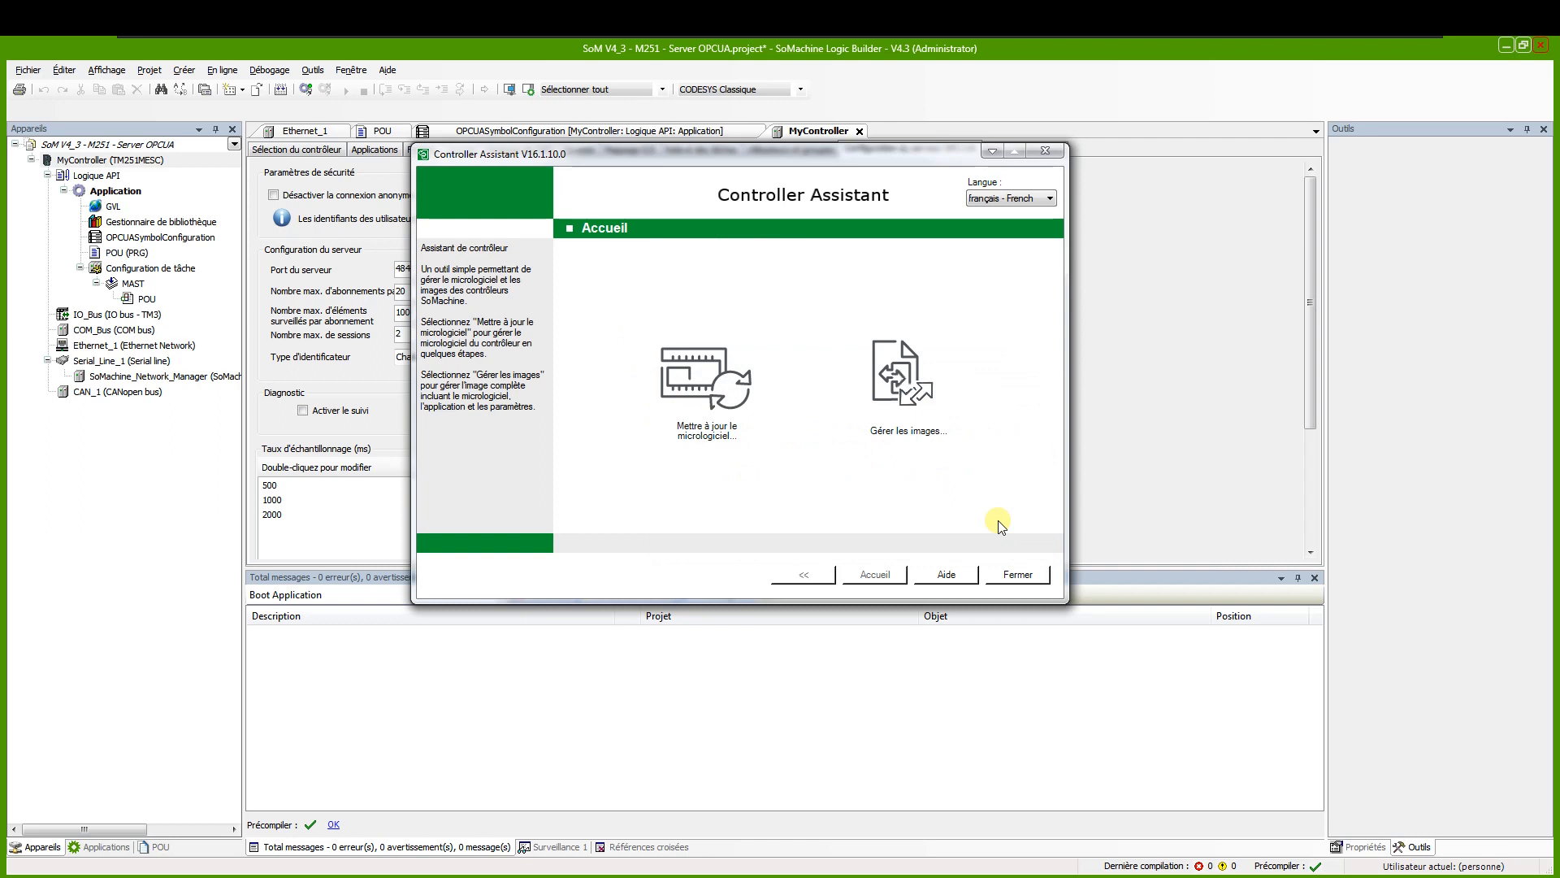
left_click(1017, 575)
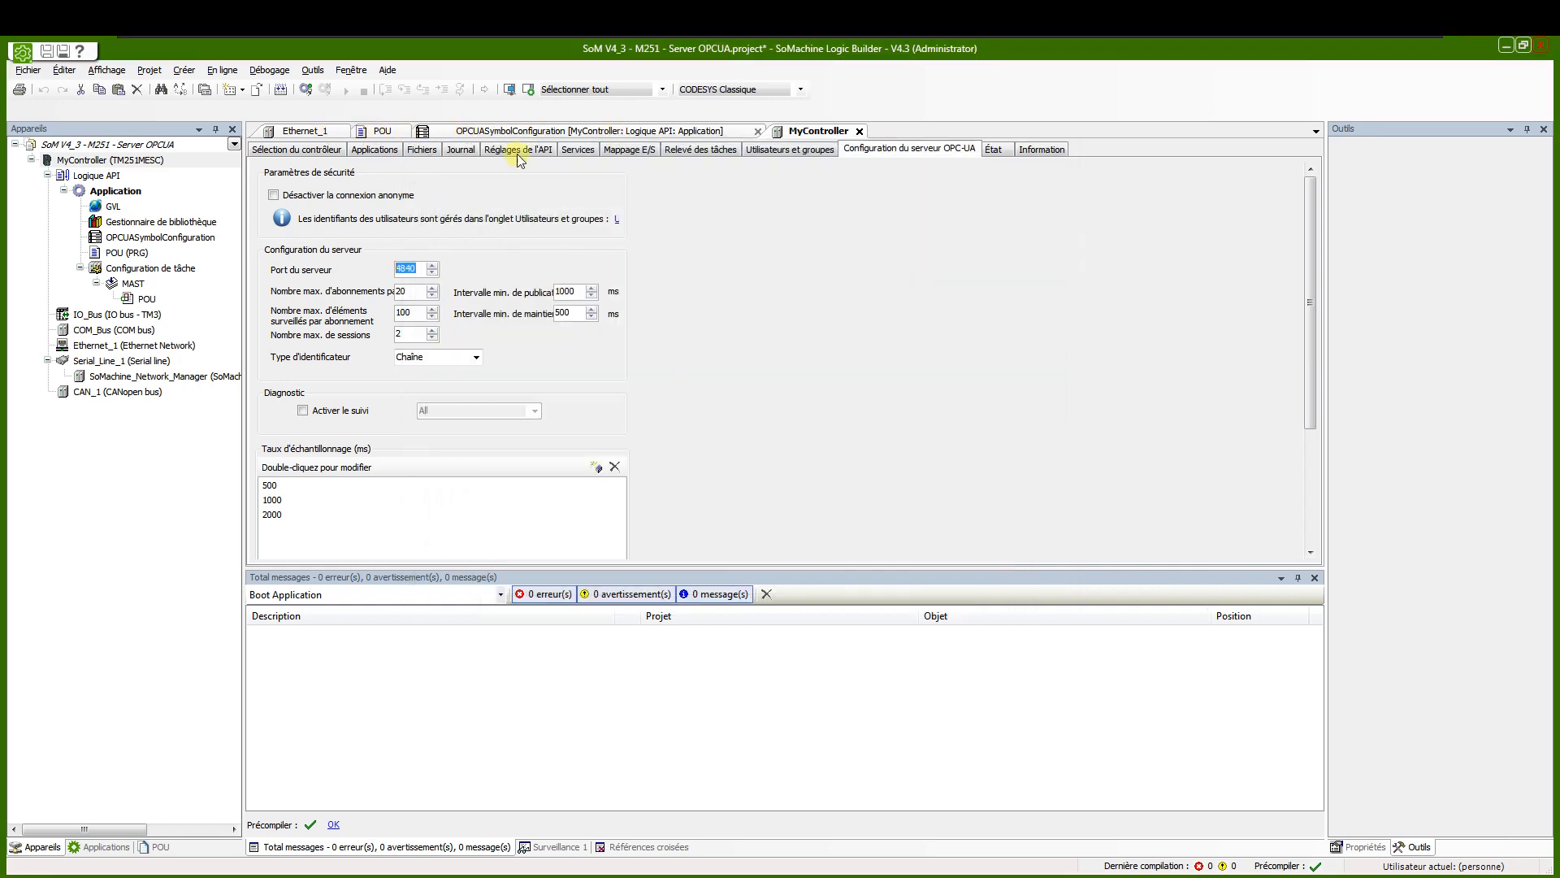
Refresh the list of detected controllers in MyController's controller selection
left_click(143, 146)
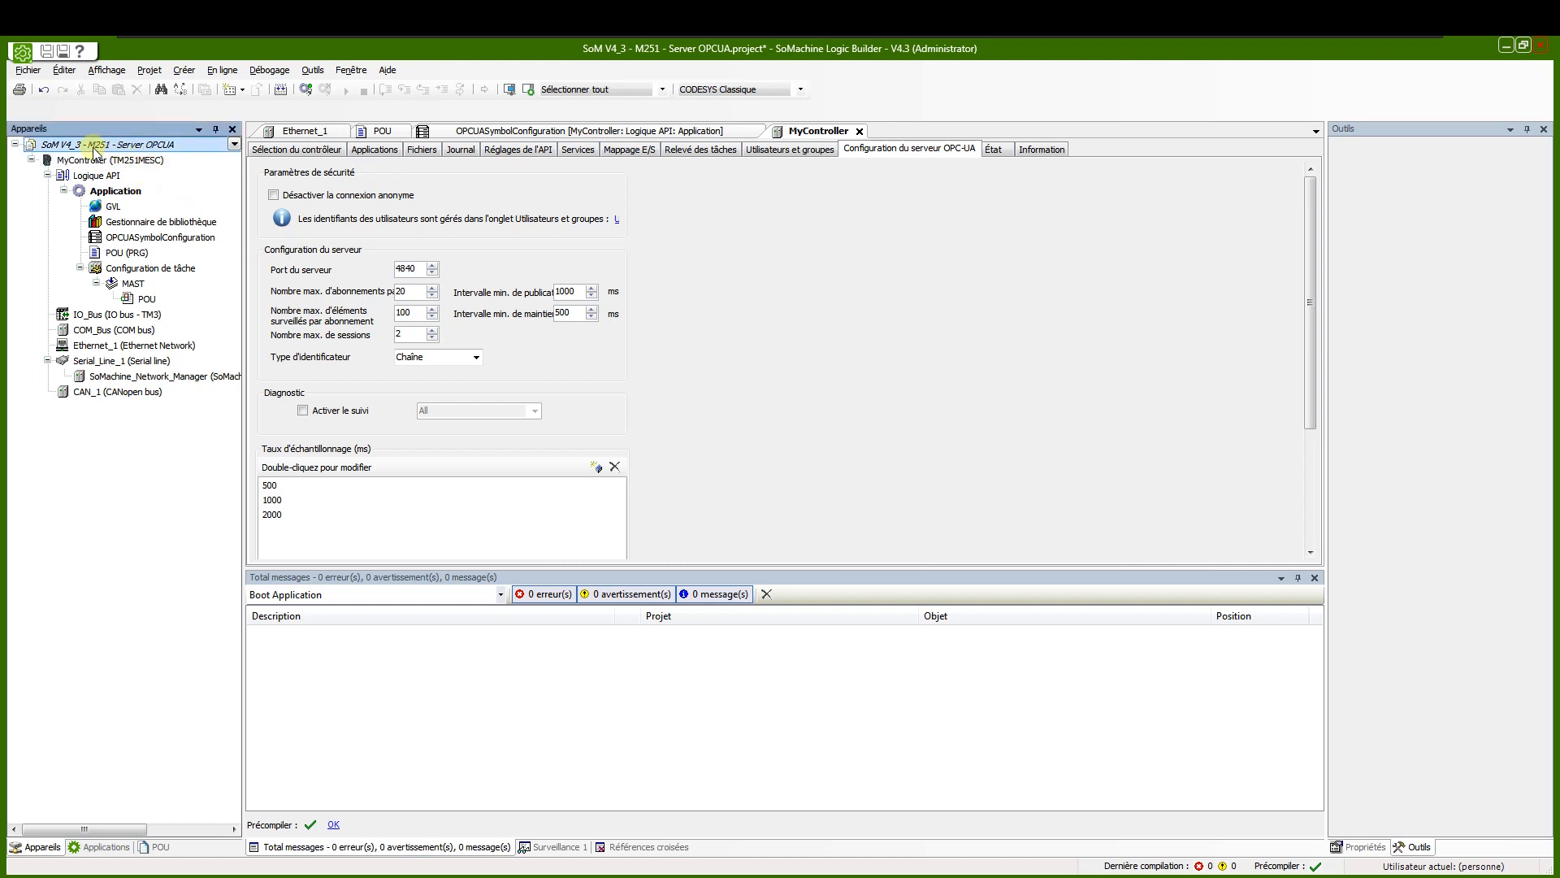
left_click(276, 150)
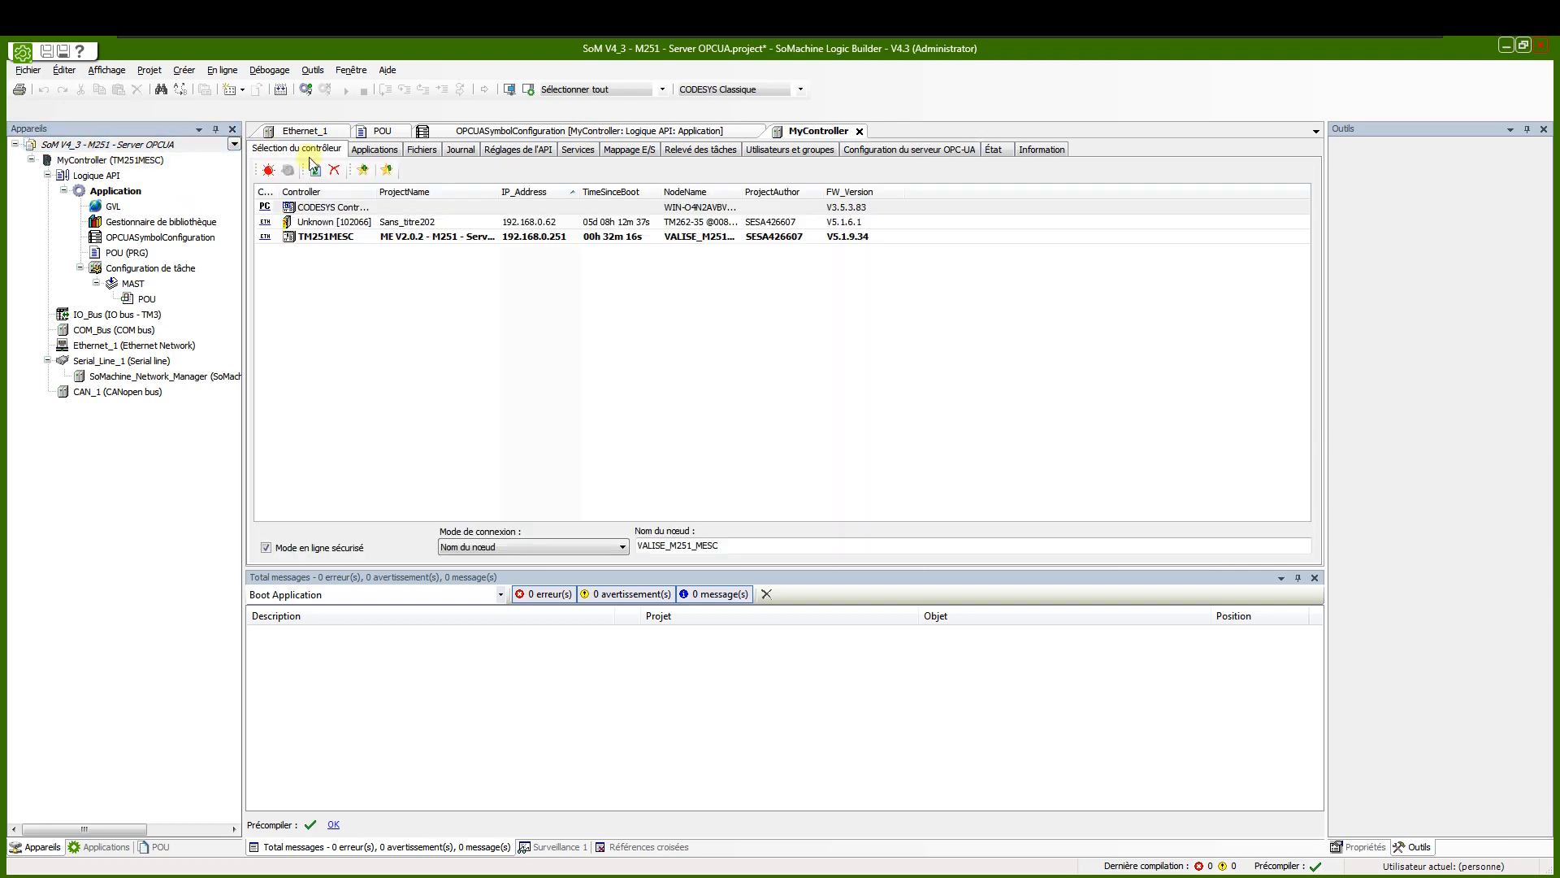
left_click(350, 221)
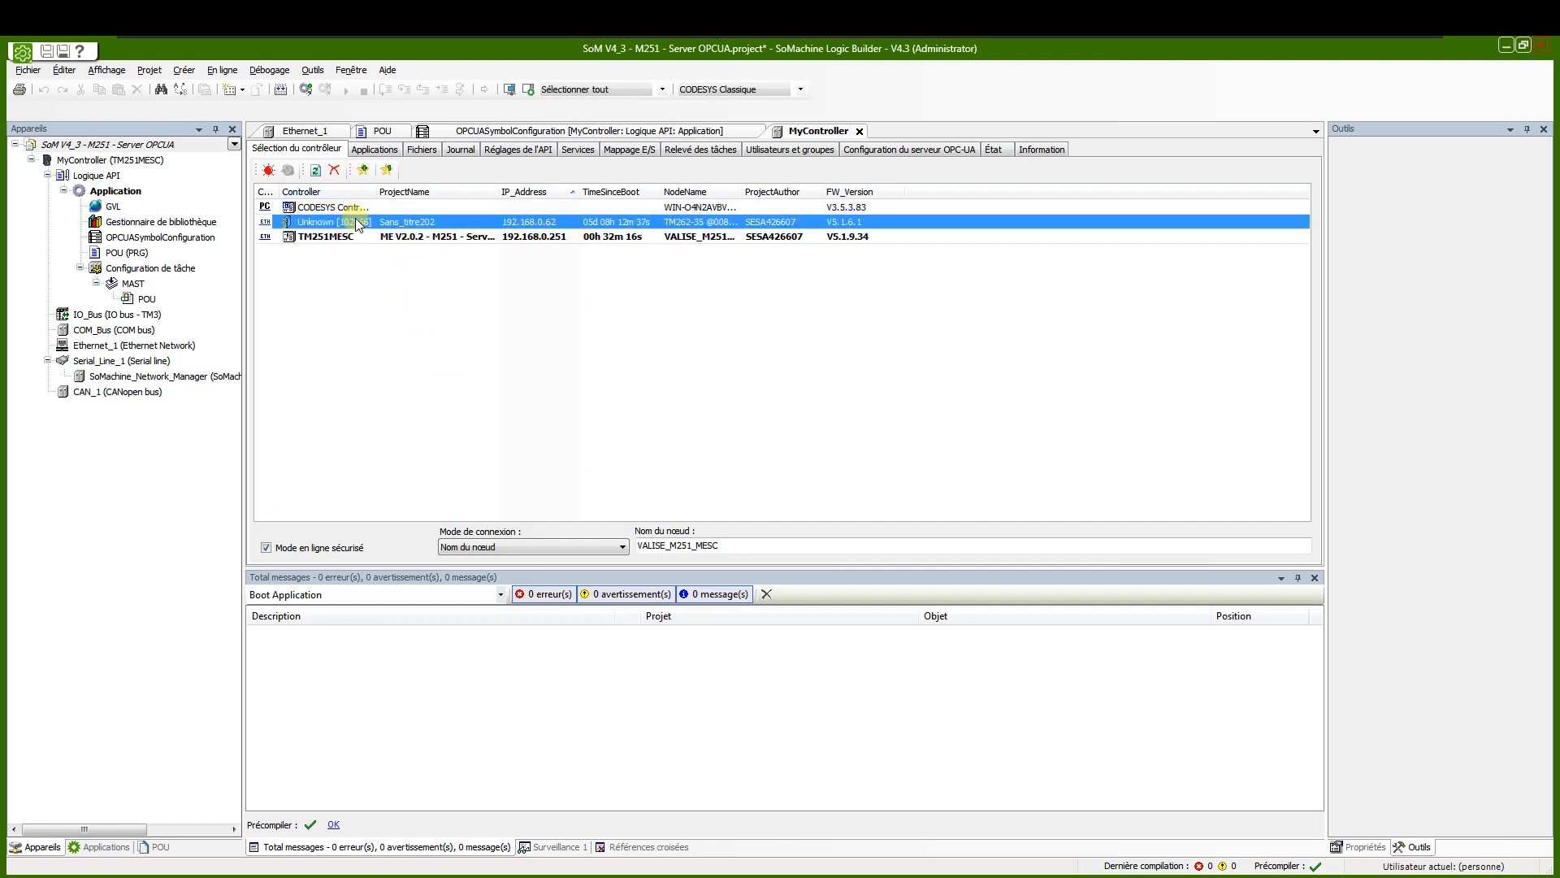
right_click(355, 221)
left_click(426, 269)
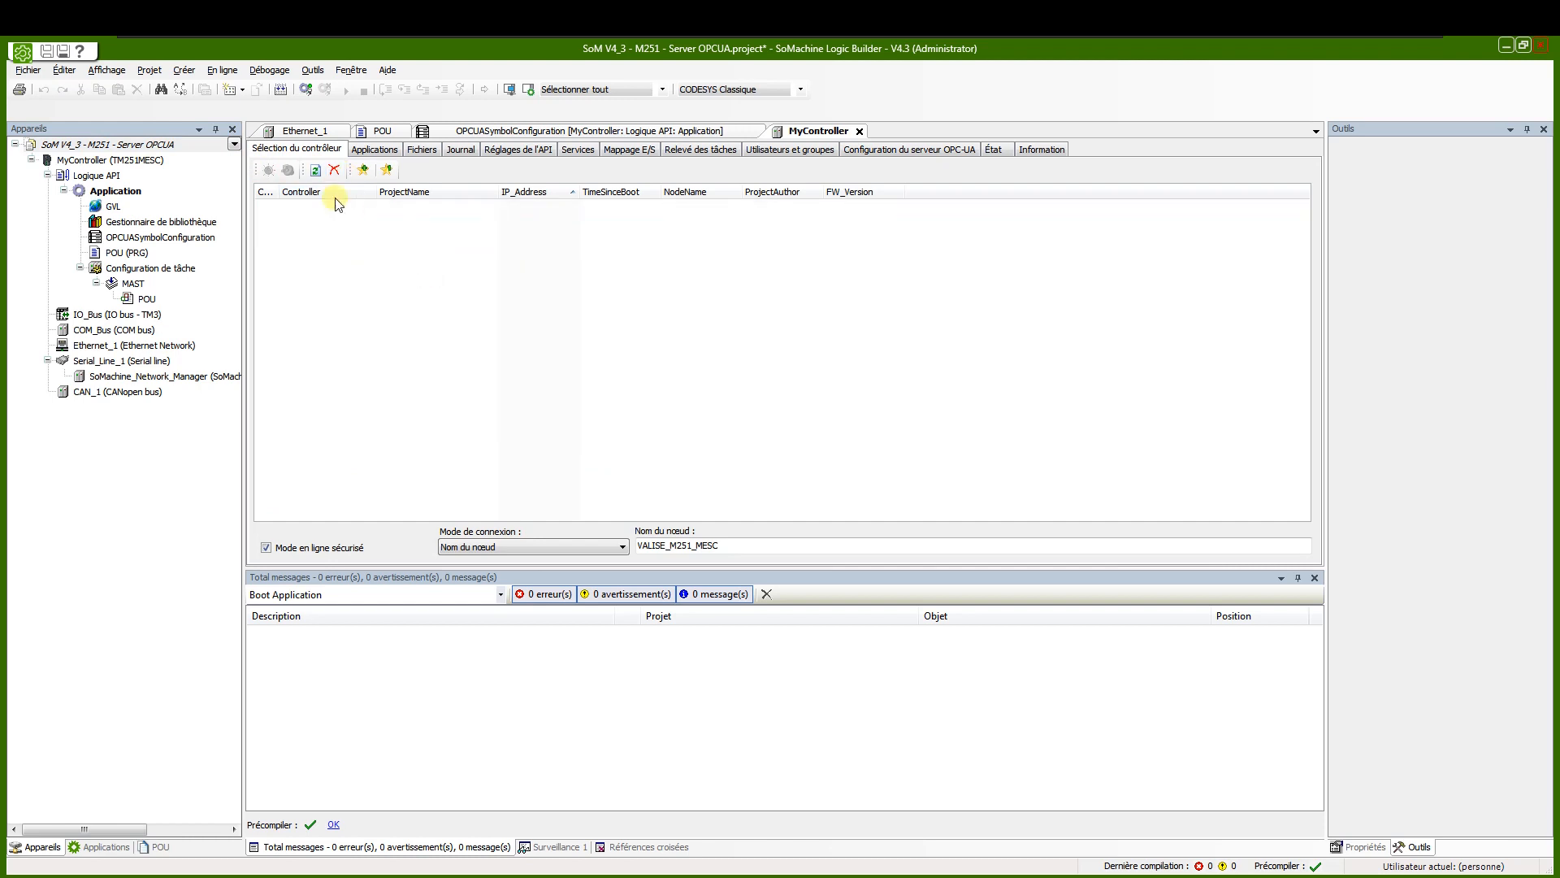
left_click(316, 172)
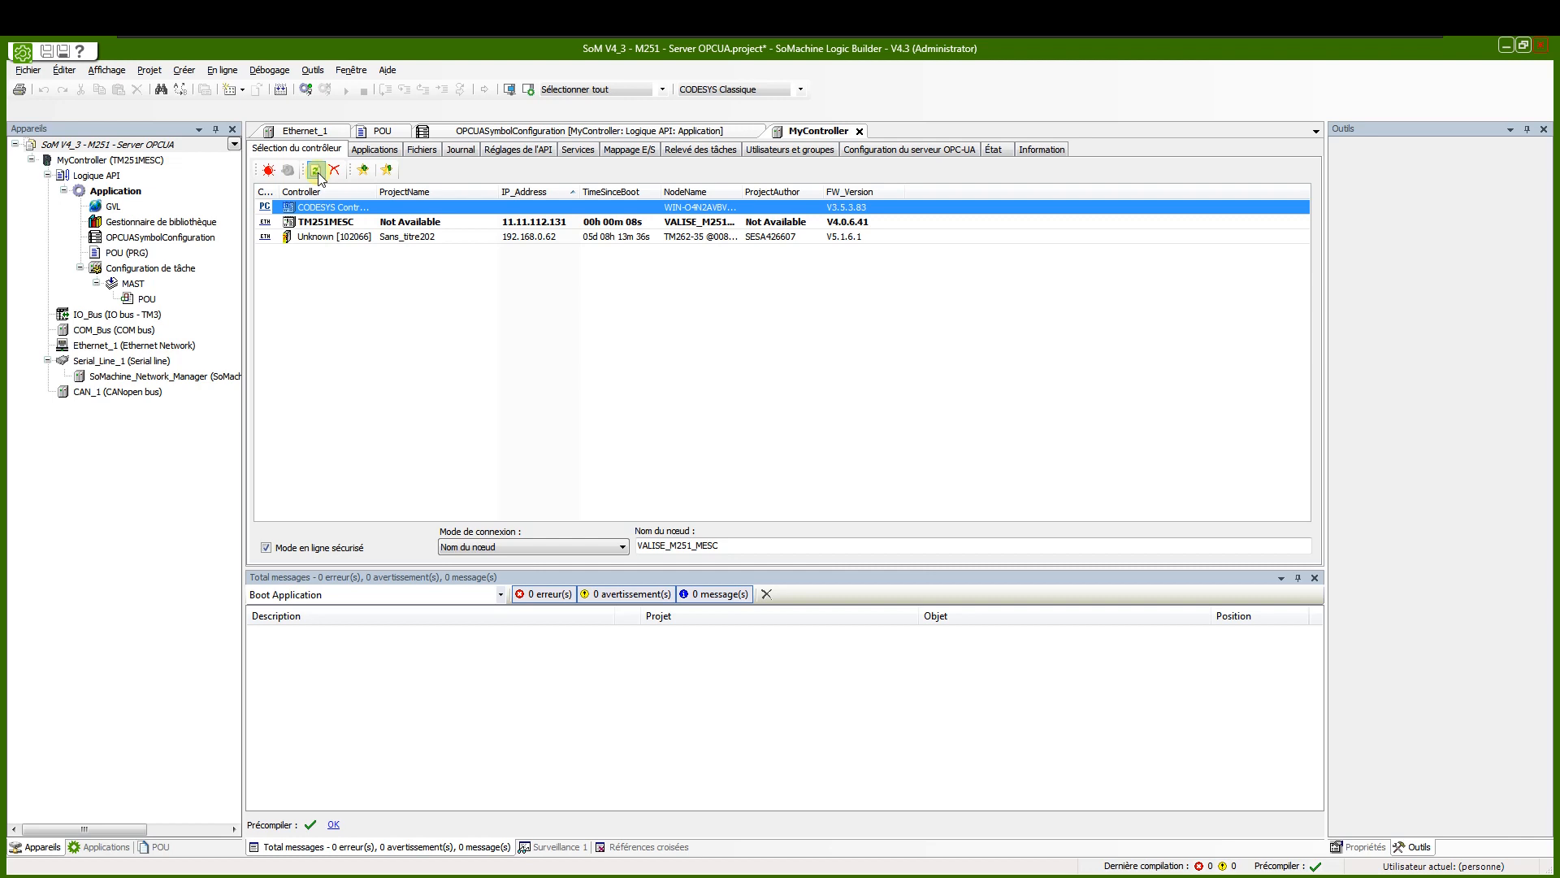
Set the TM251MESC controller's IP address to 192.168.0.251 in its communication parameters and apply the change
left_click(542, 227)
right_click(520, 225)
left_click(582, 239)
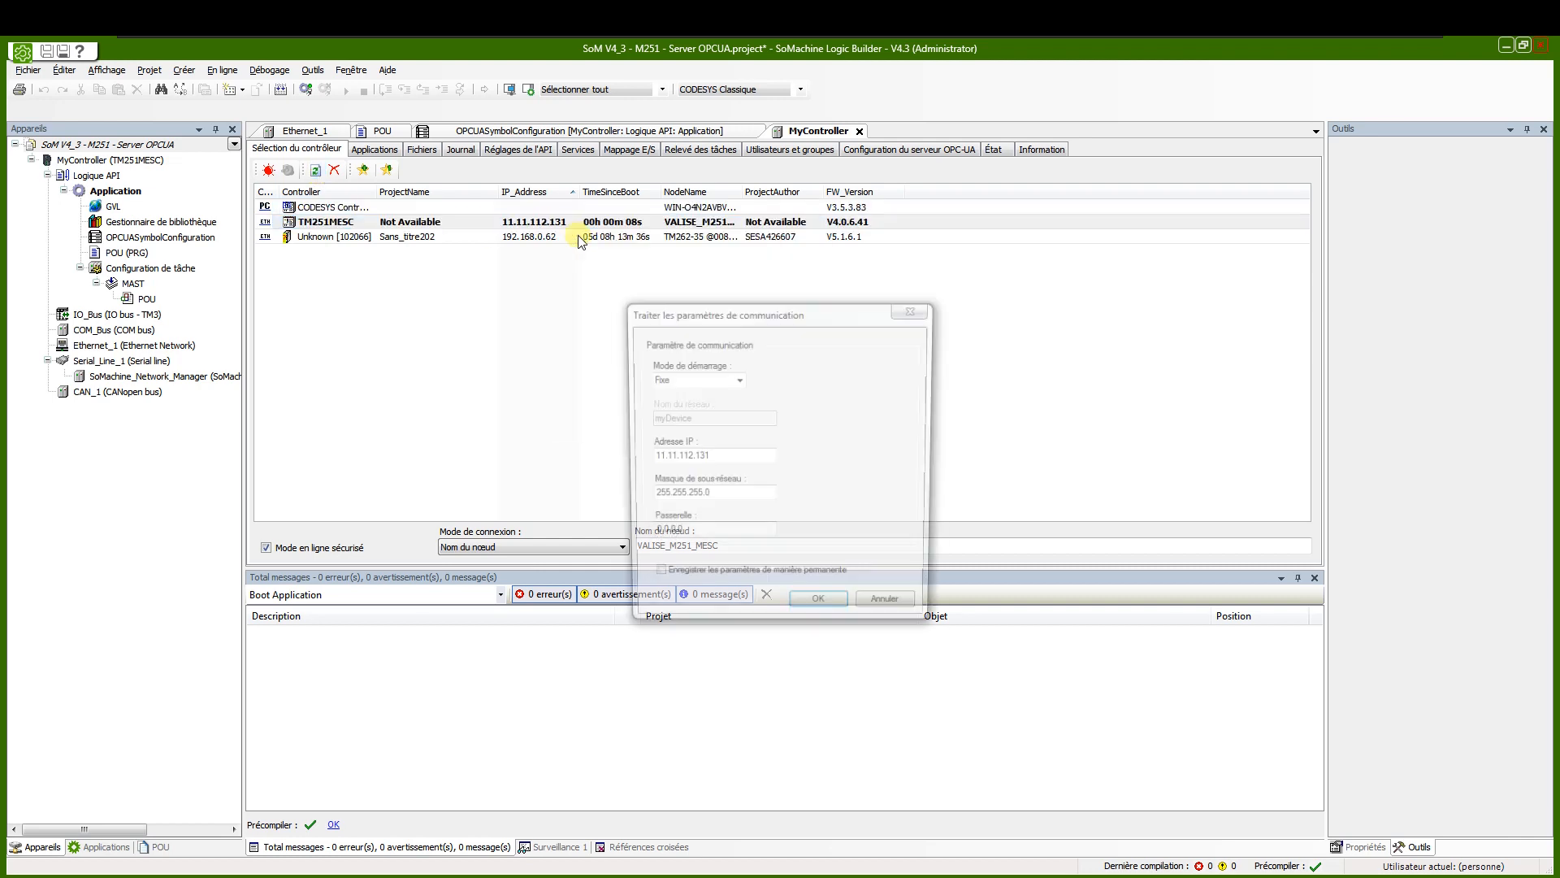
double_click(712, 455)
type("1")
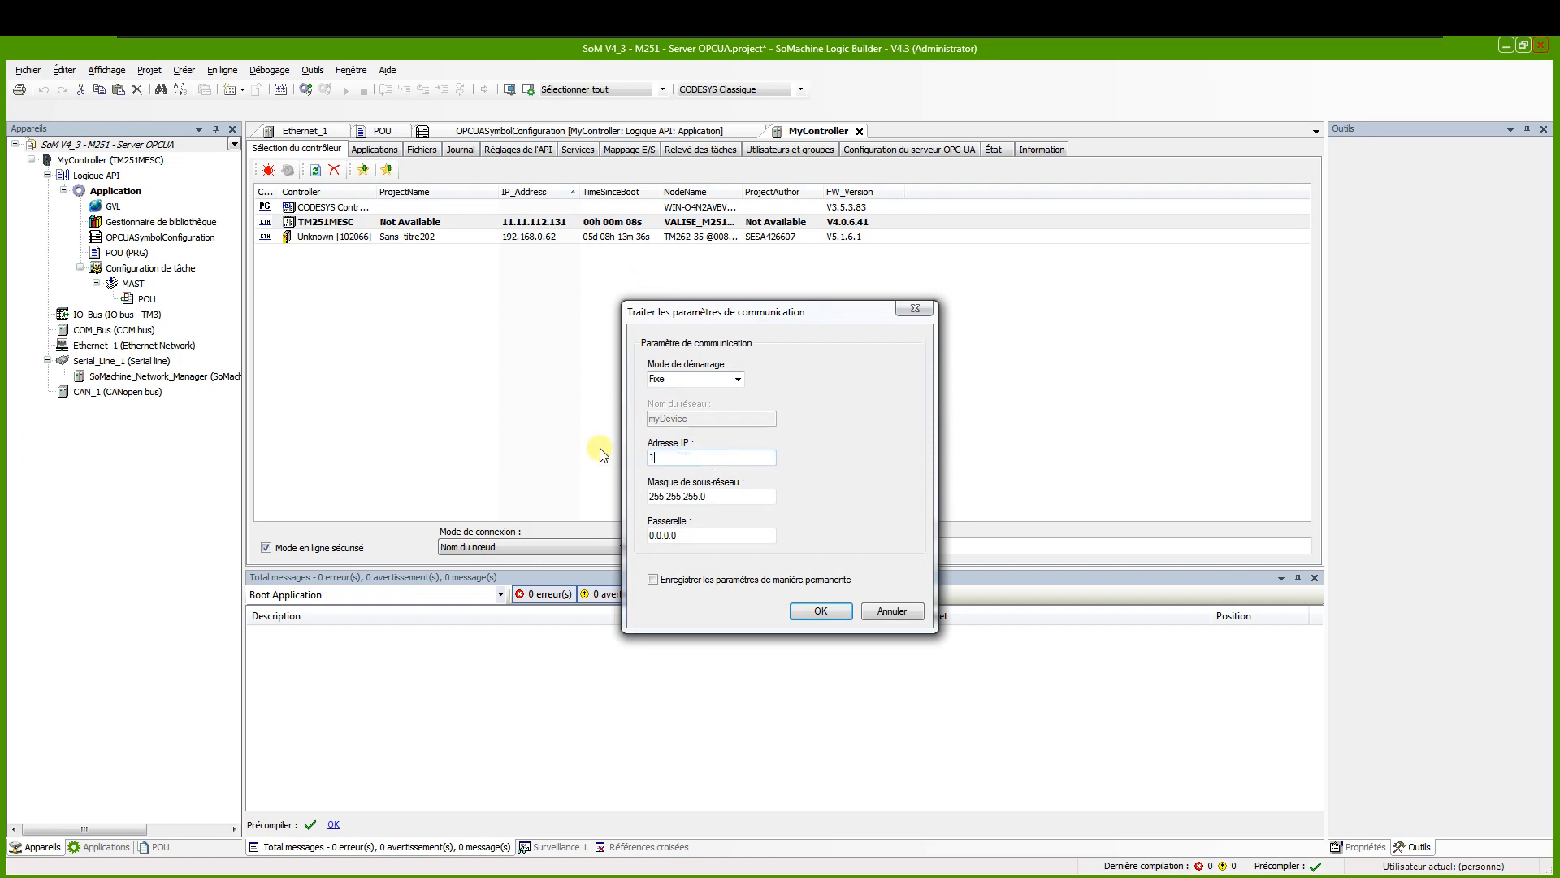
type("92.168.0.251")
left_click(821, 610)
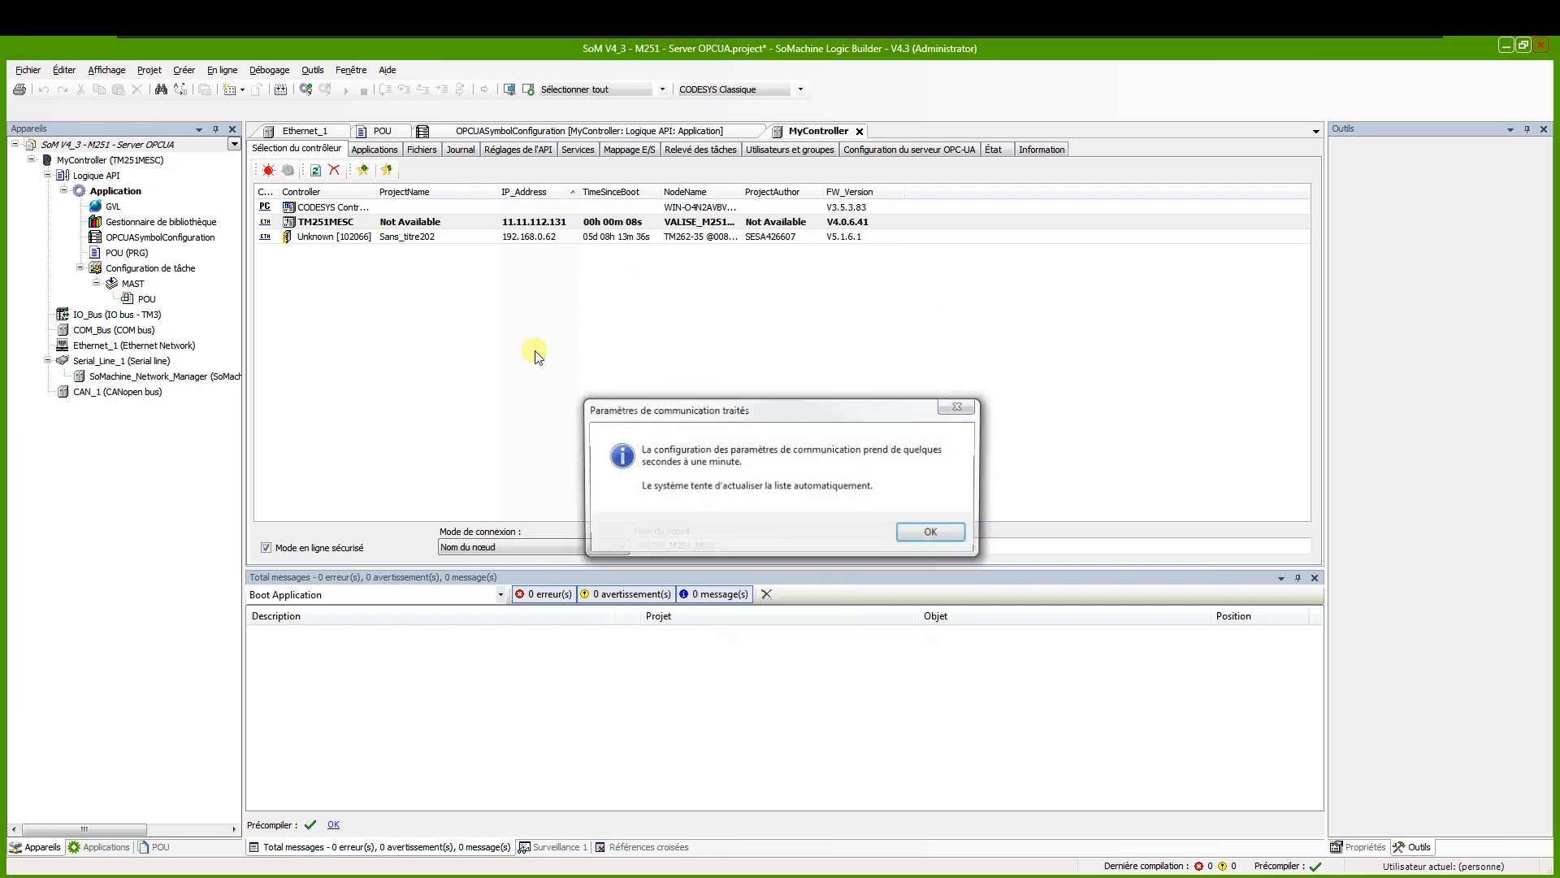
Dismiss the communication settings notice and log in to the VALISE_M251_MESC node, accepting the equipment warning and the session confirmation
left_click(932, 533)
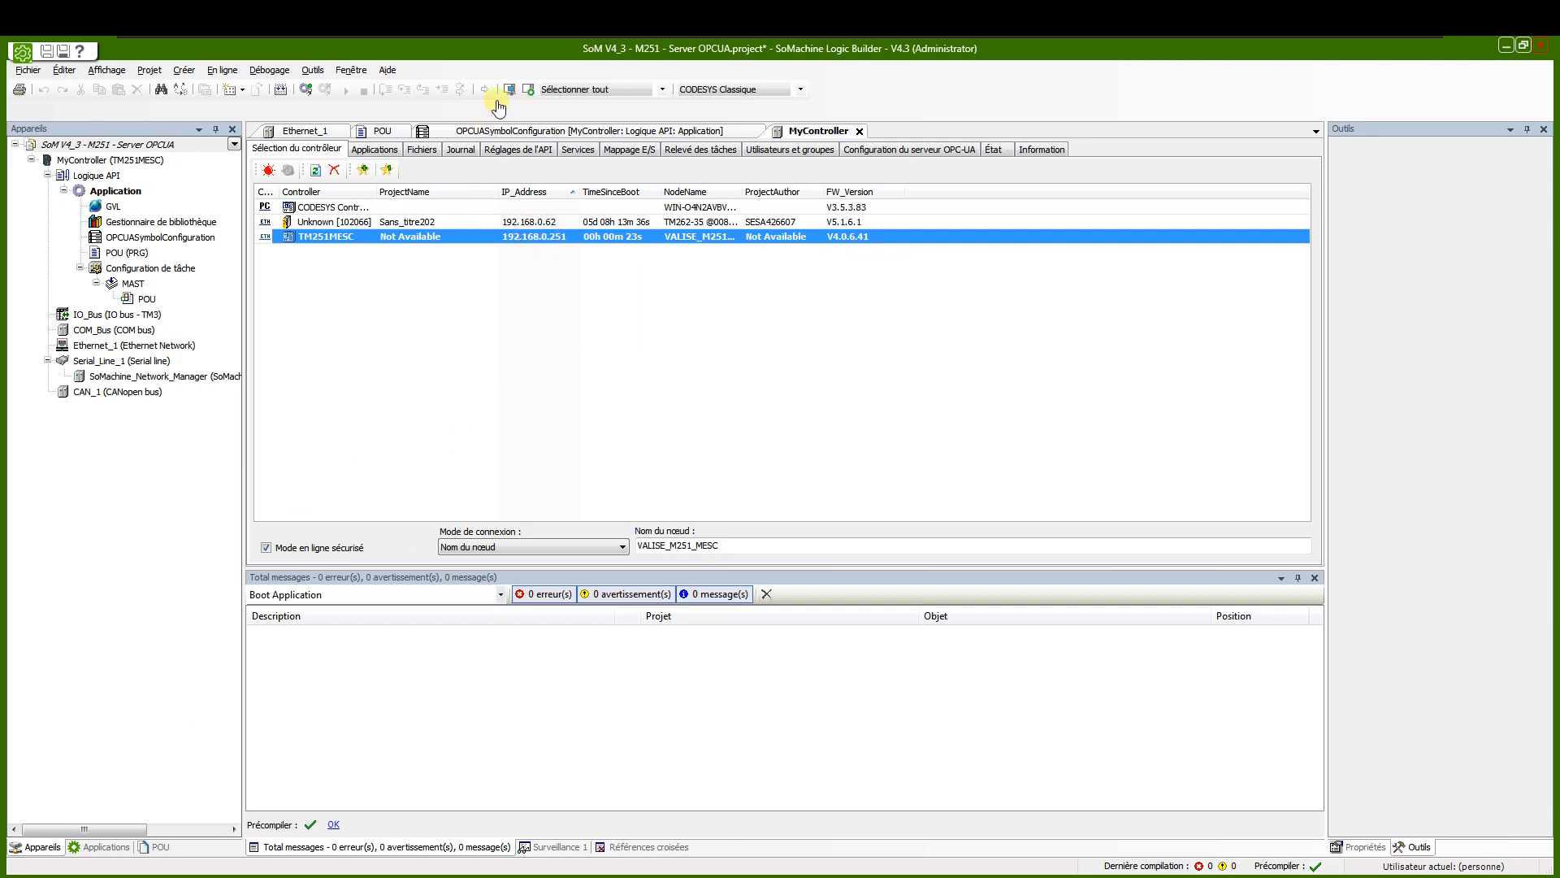
left_click(305, 89)
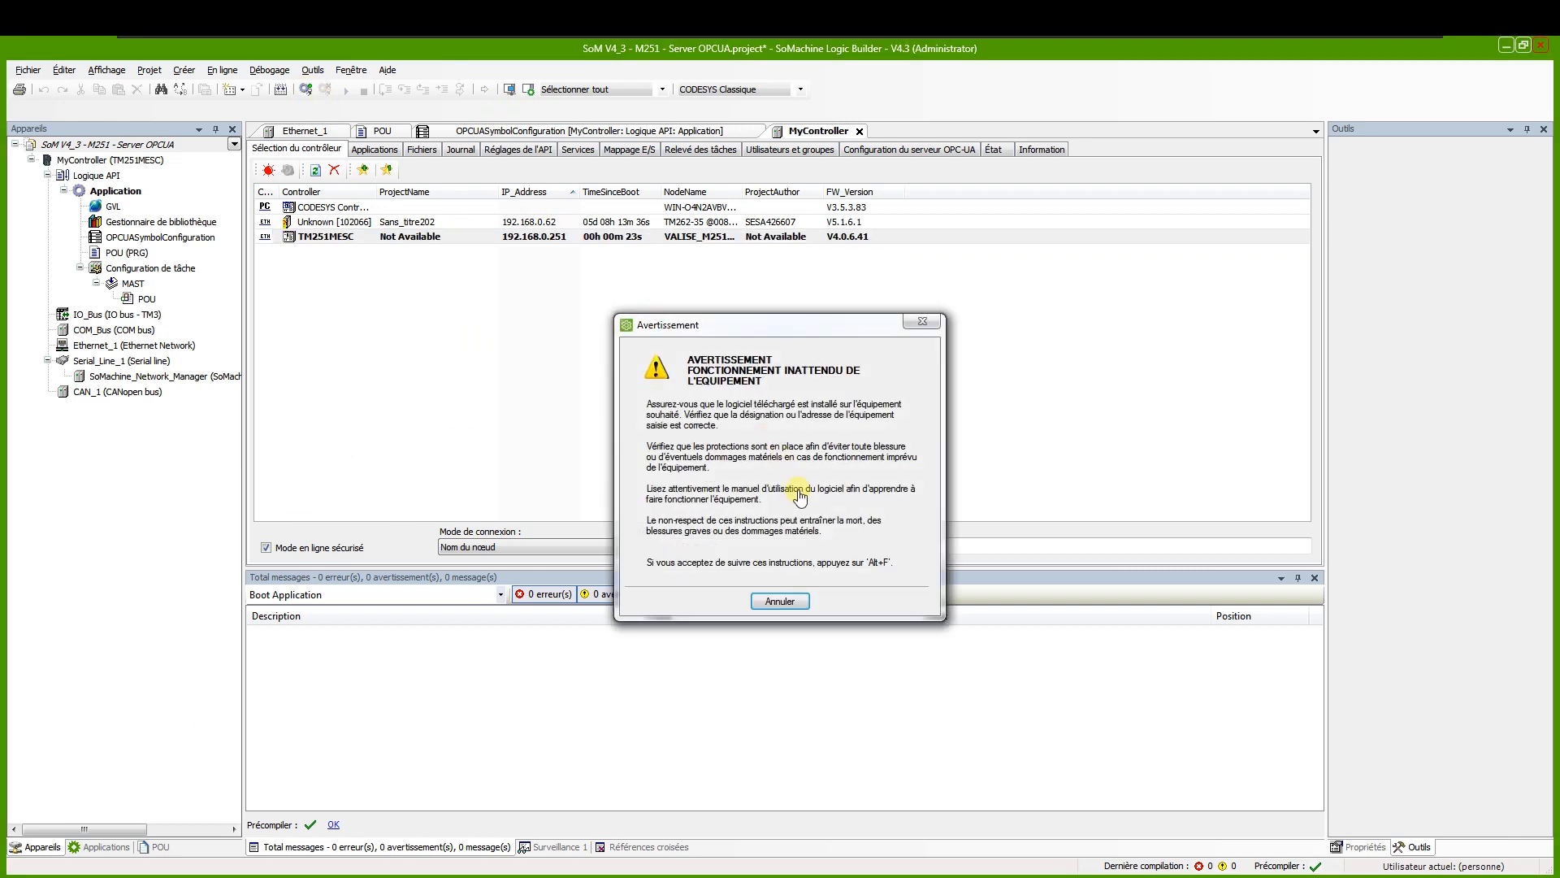
key("alt+f")
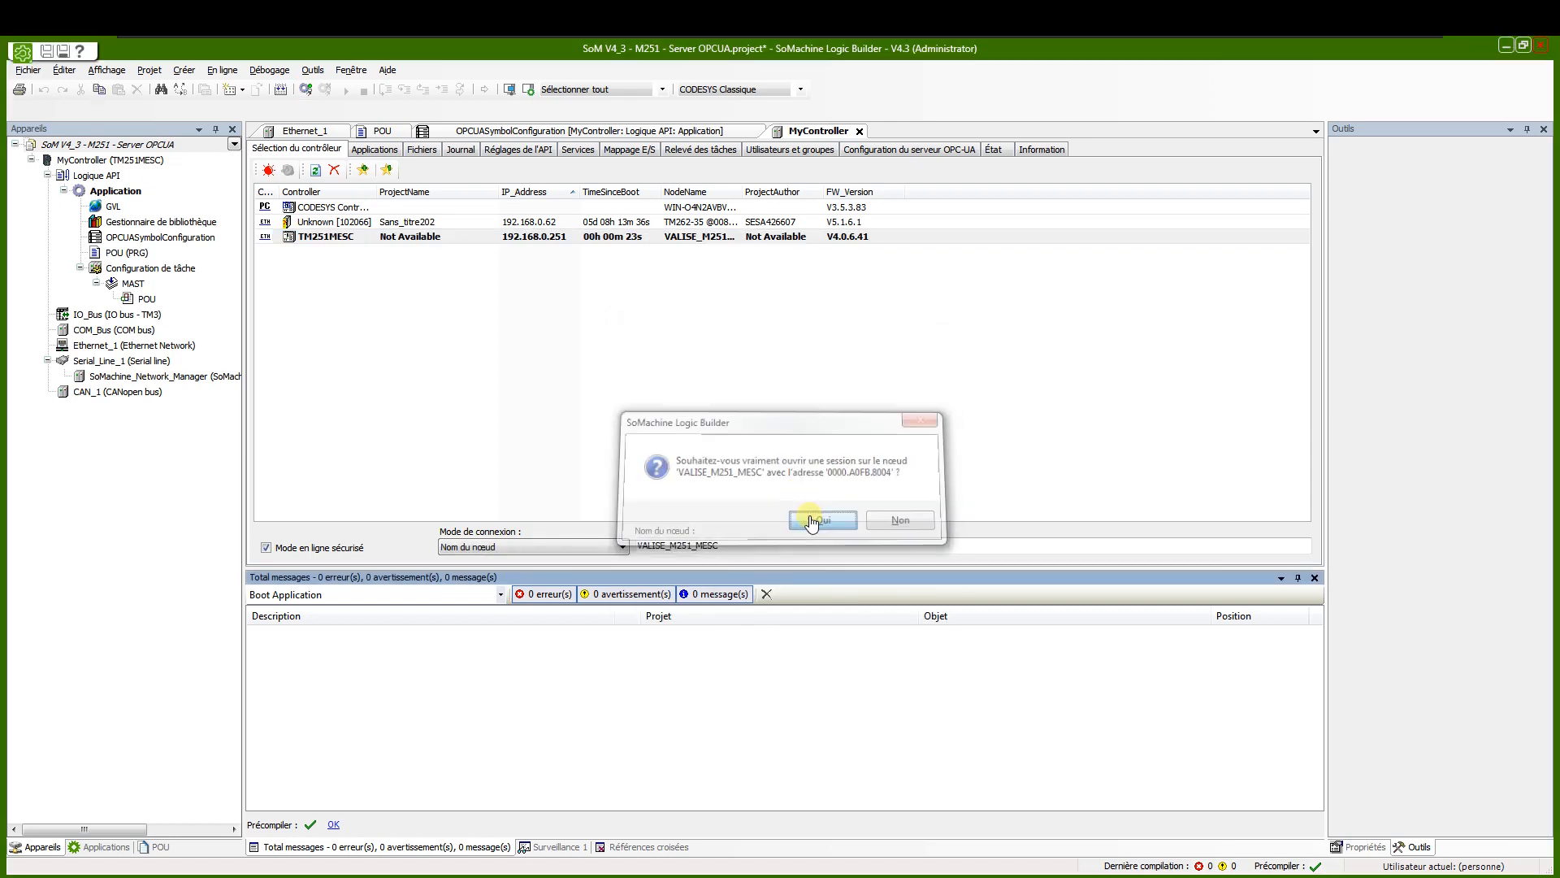
left_click(748, 500)
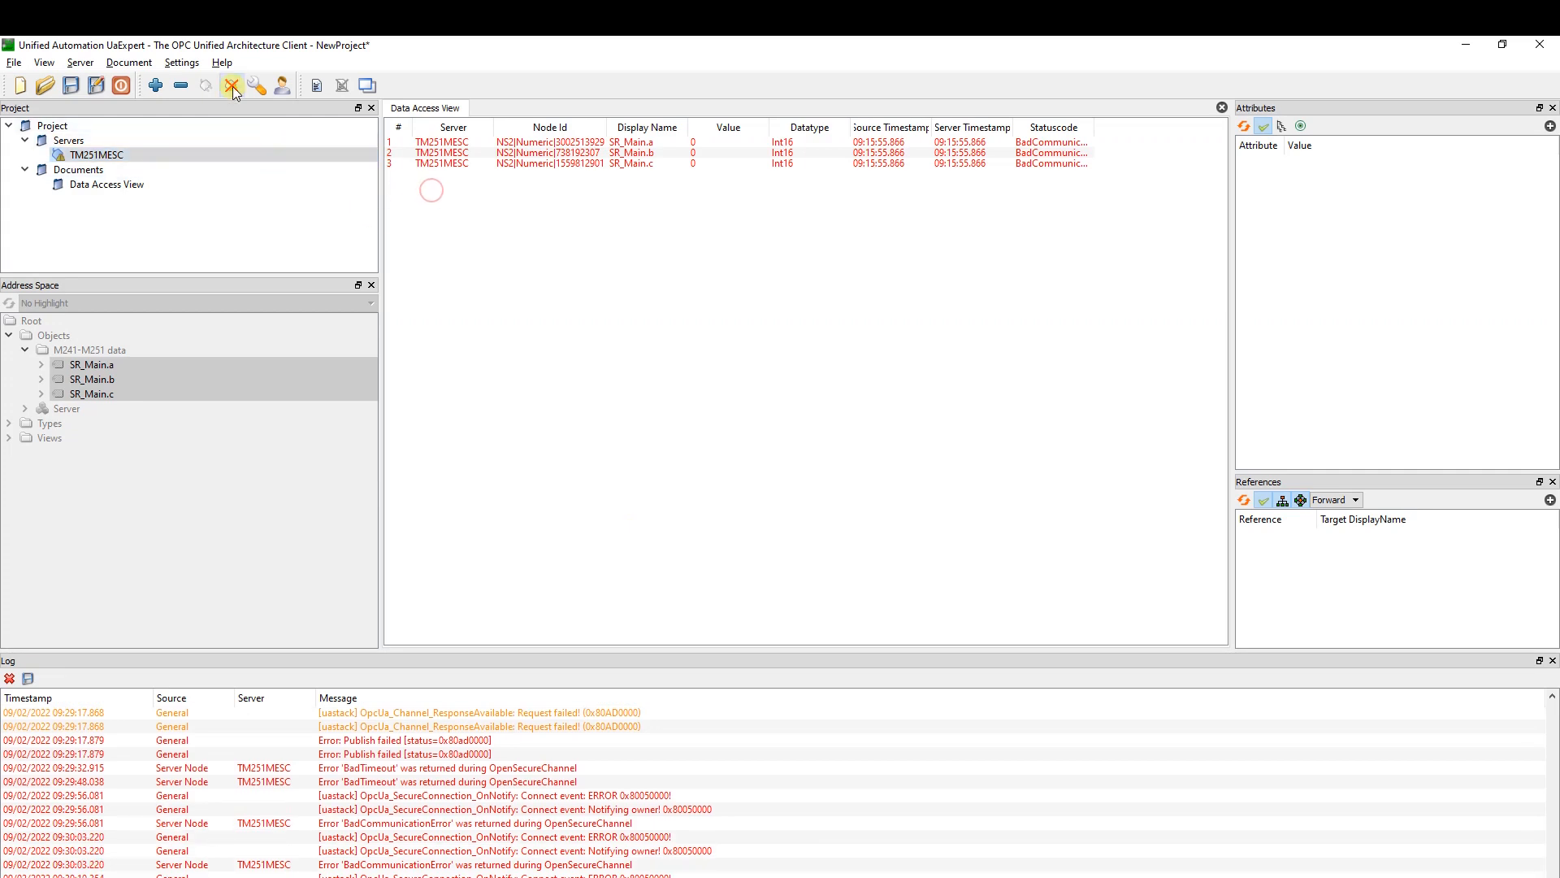
In UaExpert, disconnect the TM251MESC server and remove the three SR_Main variables from the Data Access View
left_click(233, 87)
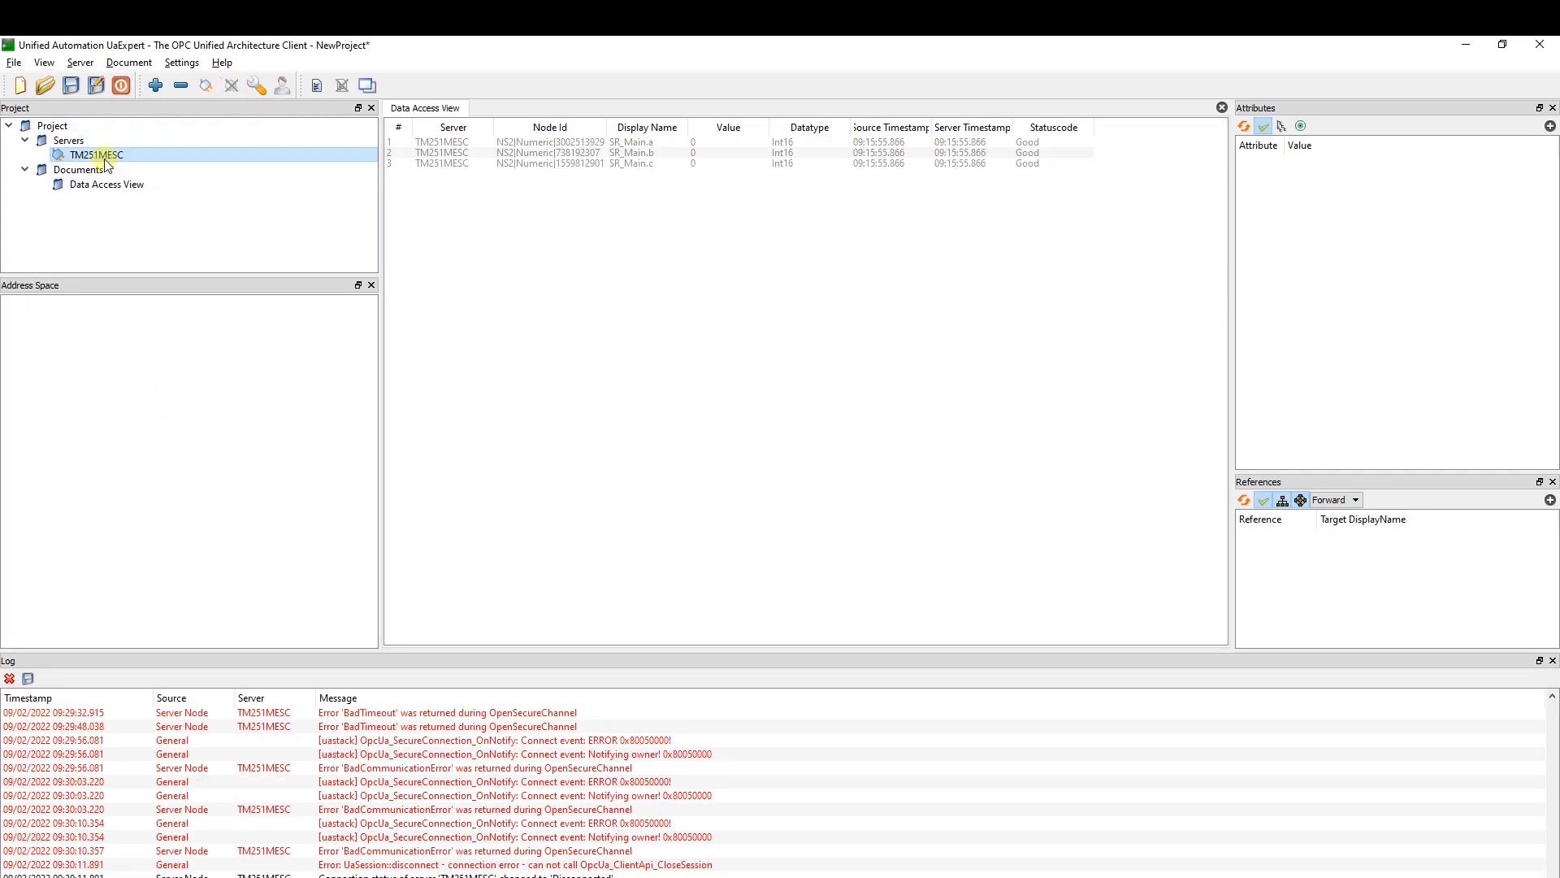
left_click(539, 143)
left_click(541, 163)
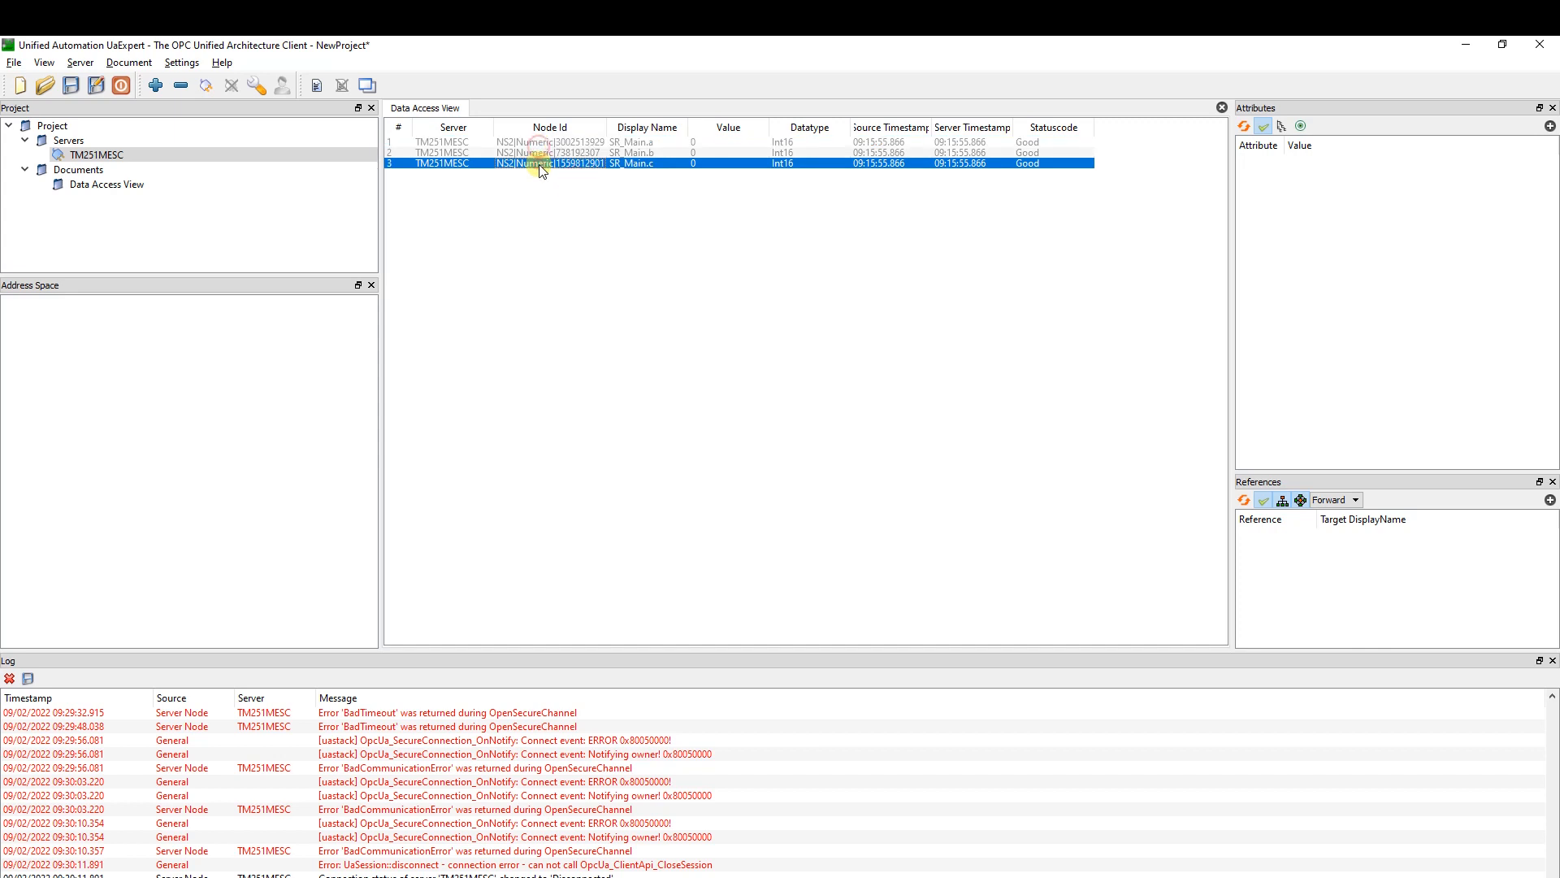
left_click(543, 143, "shift")
key("Delete")
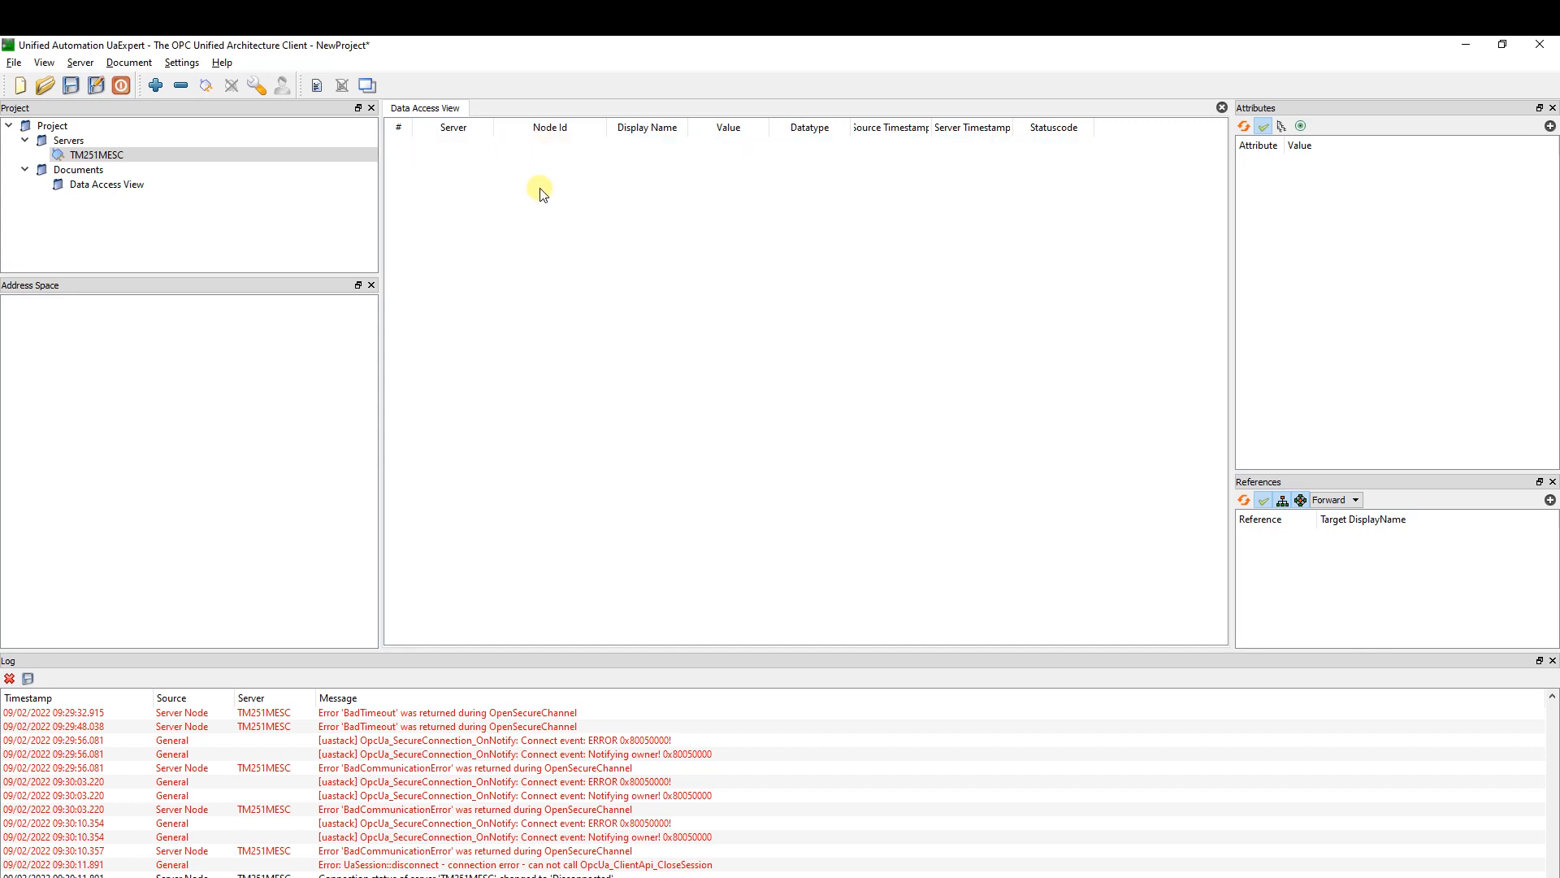
Switch back to SoMachine Logic Builder and start the application on the controller, confirming the run request
key("alt+Tab")
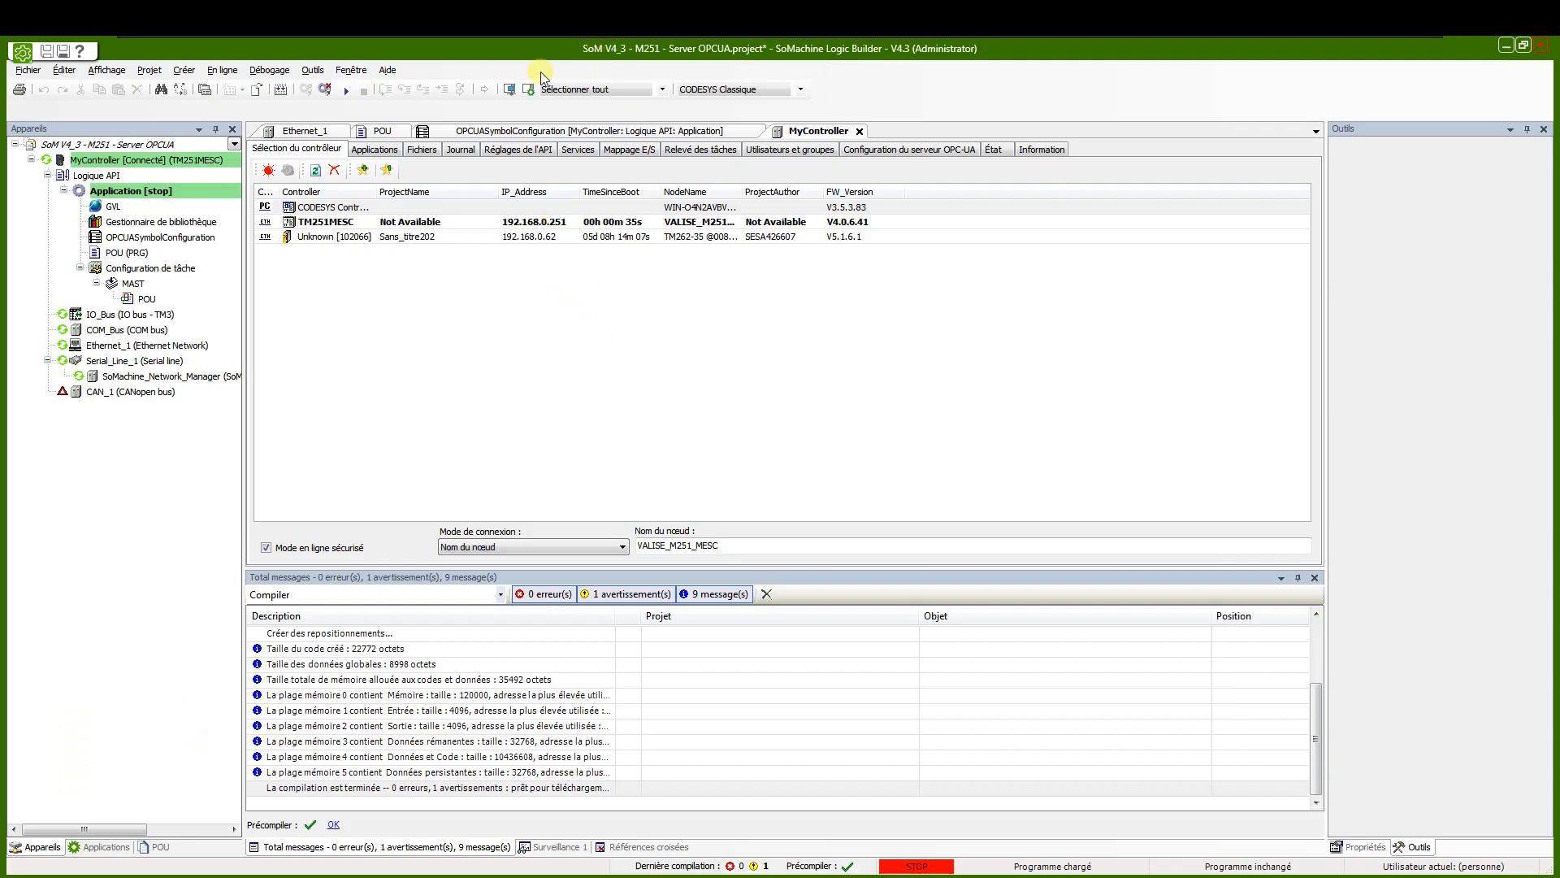
left_click(347, 89)
left_click(821, 520)
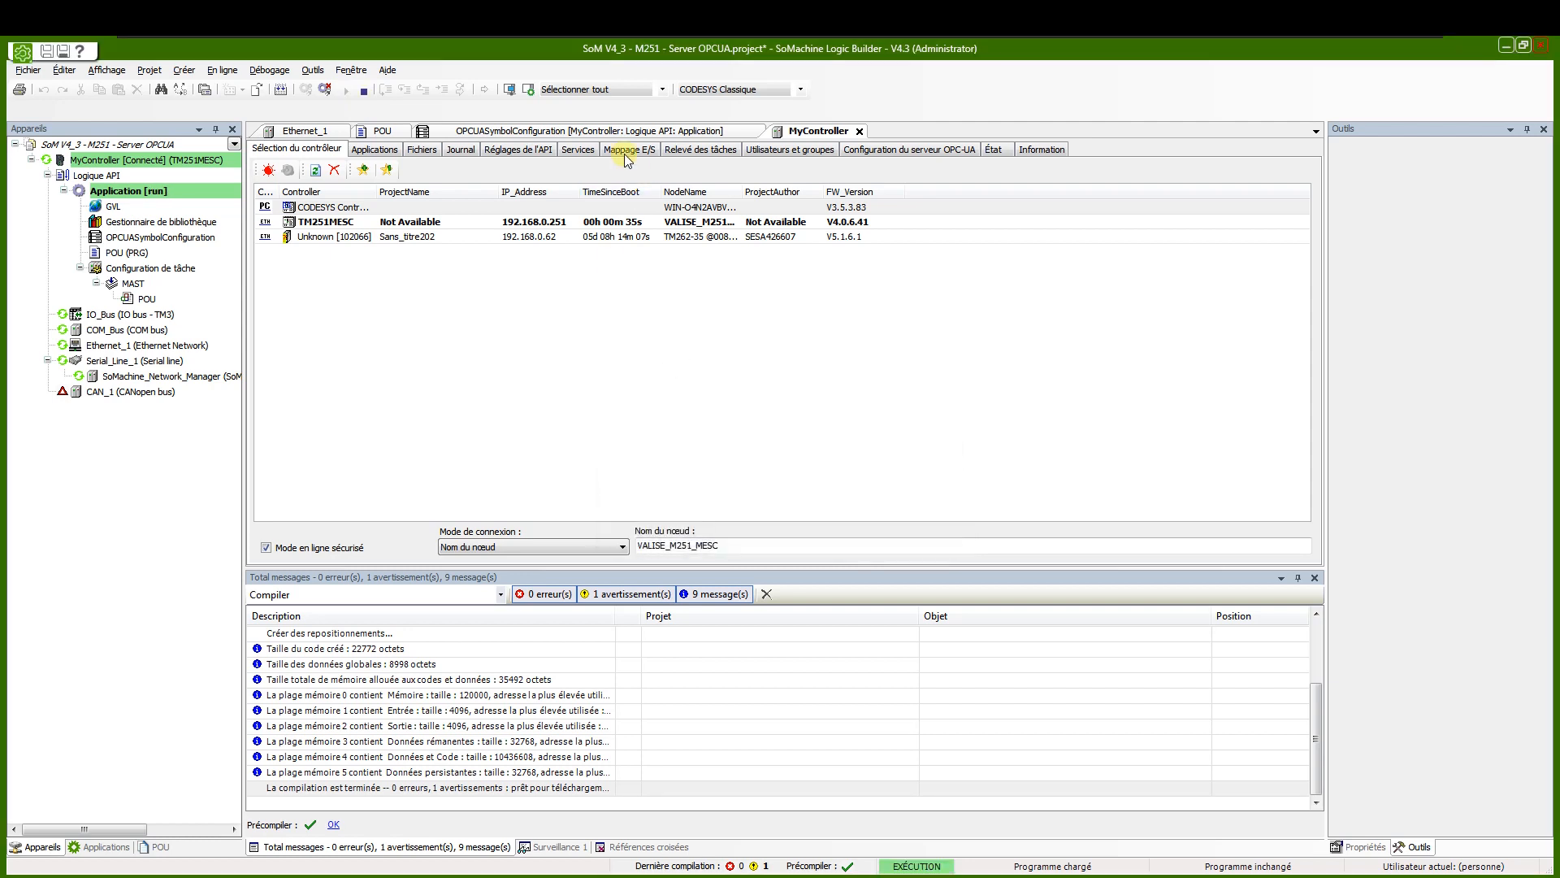
In the online POU program, write the value 1 to i_a and 2 to i_b on the running controller
left_click(379, 130)
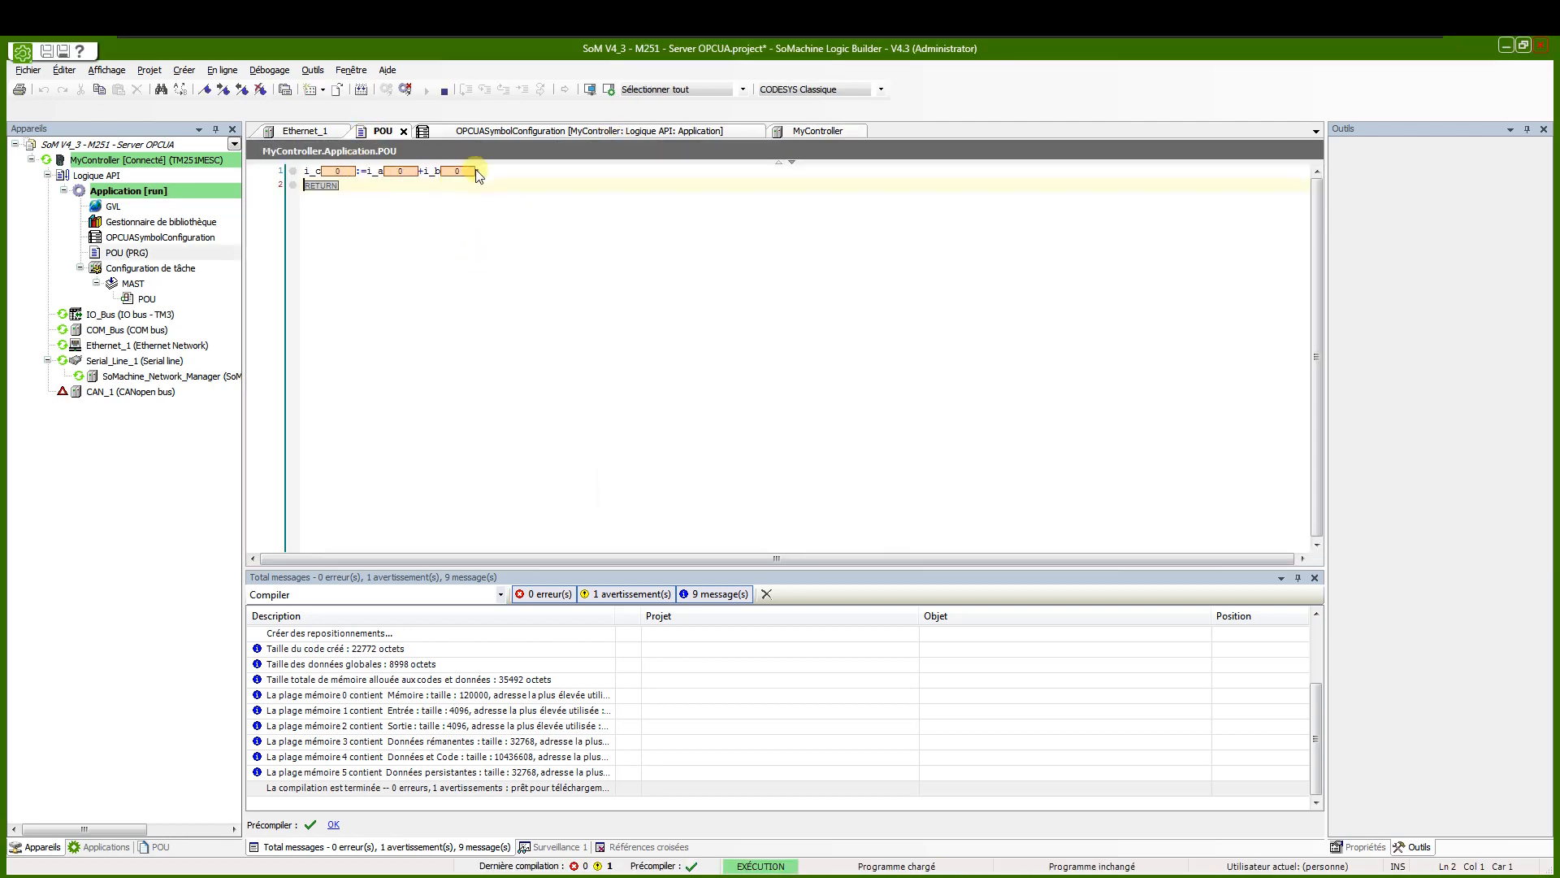
double_click(335, 174)
key("Escape")
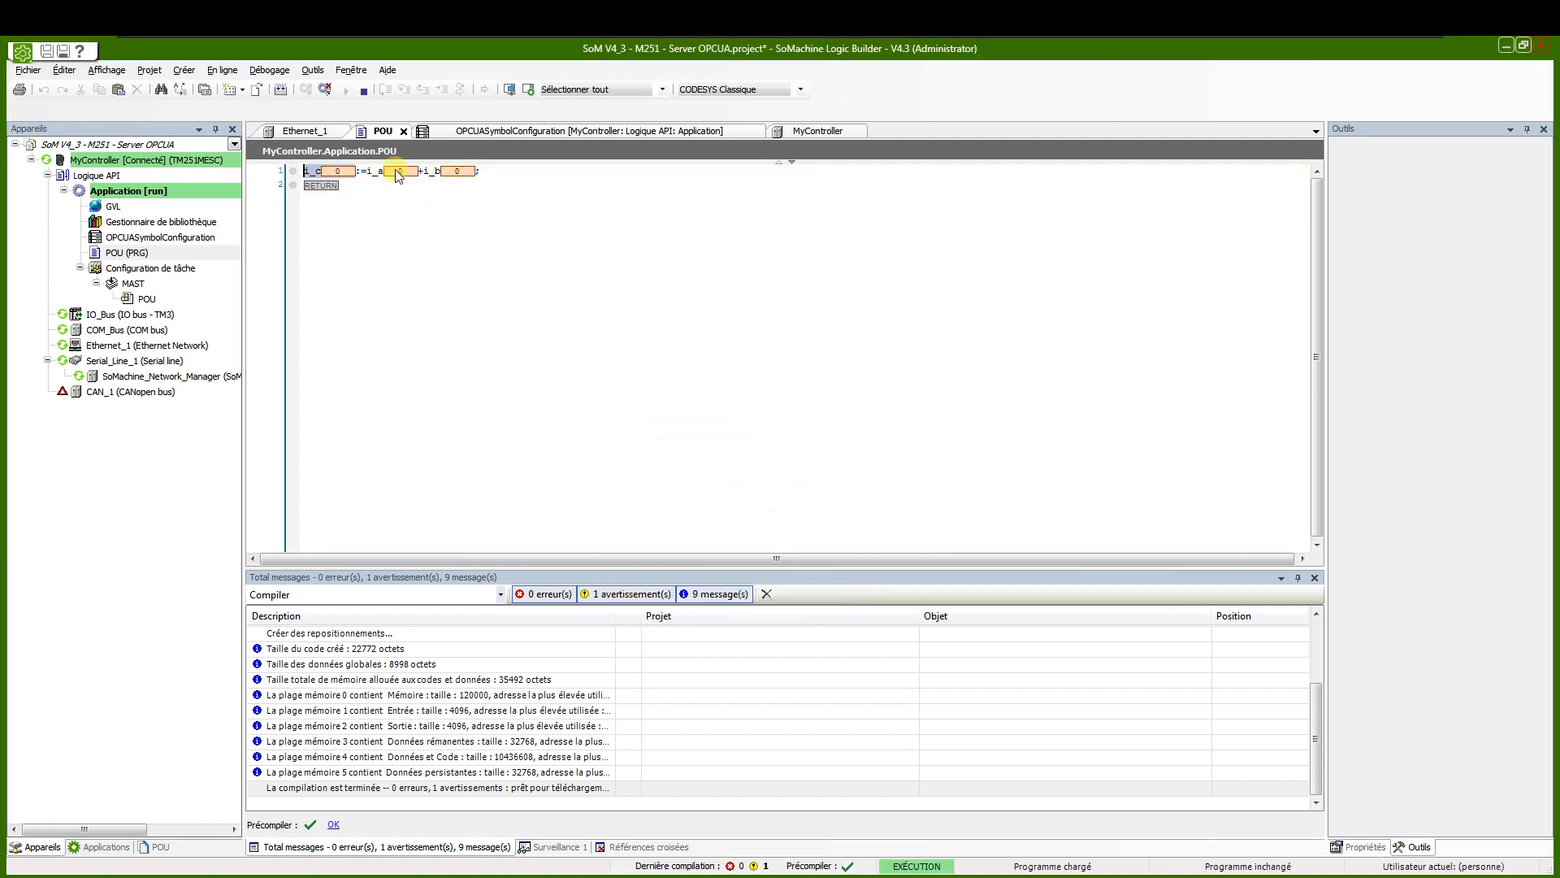
double_click(398, 172)
type("1")
key("Return")
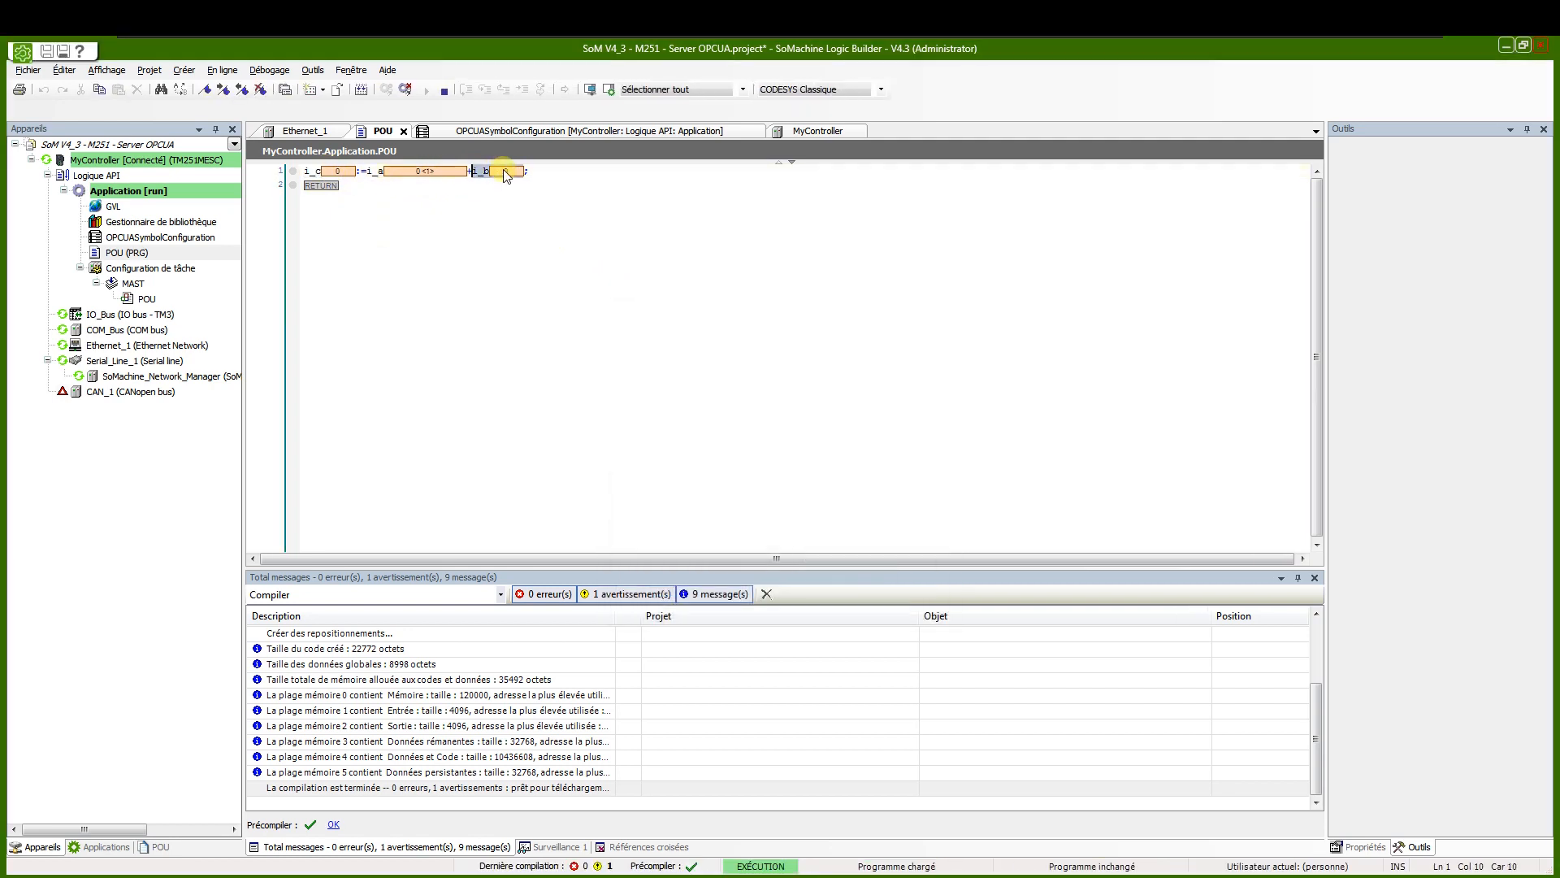
double_click(505, 172)
type("2")
left_click(828, 588)
key("ctrl+F7")
Switch to UaExpert, connect the TM251MESC server and expand the M241-M251 data folder to select POU.i_a
key("alt+Tab")
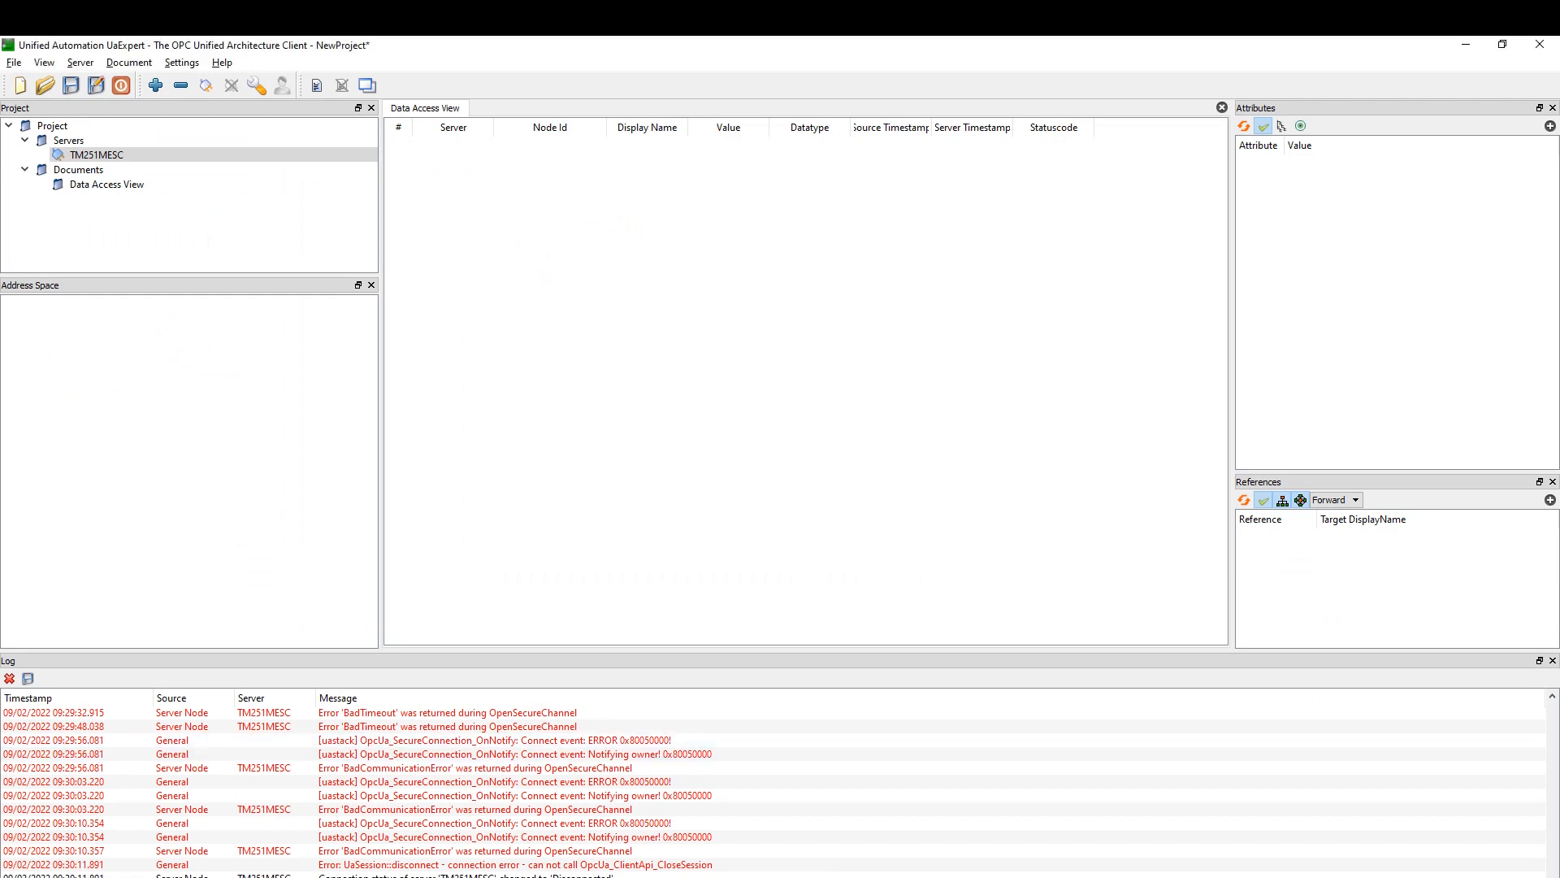
key("alt+Tab")
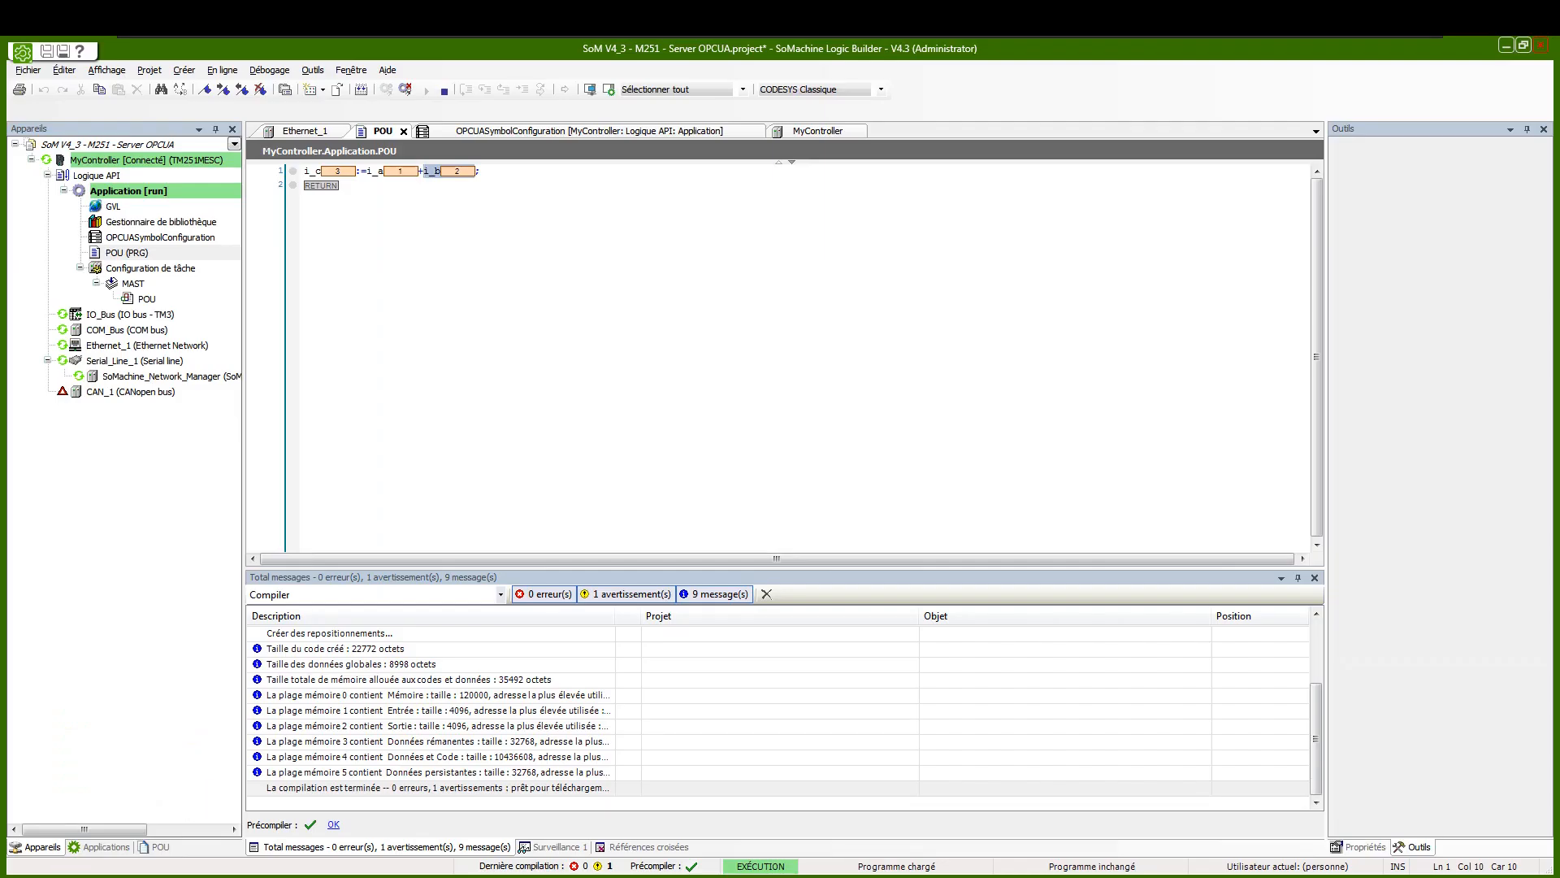
key("alt+Tab")
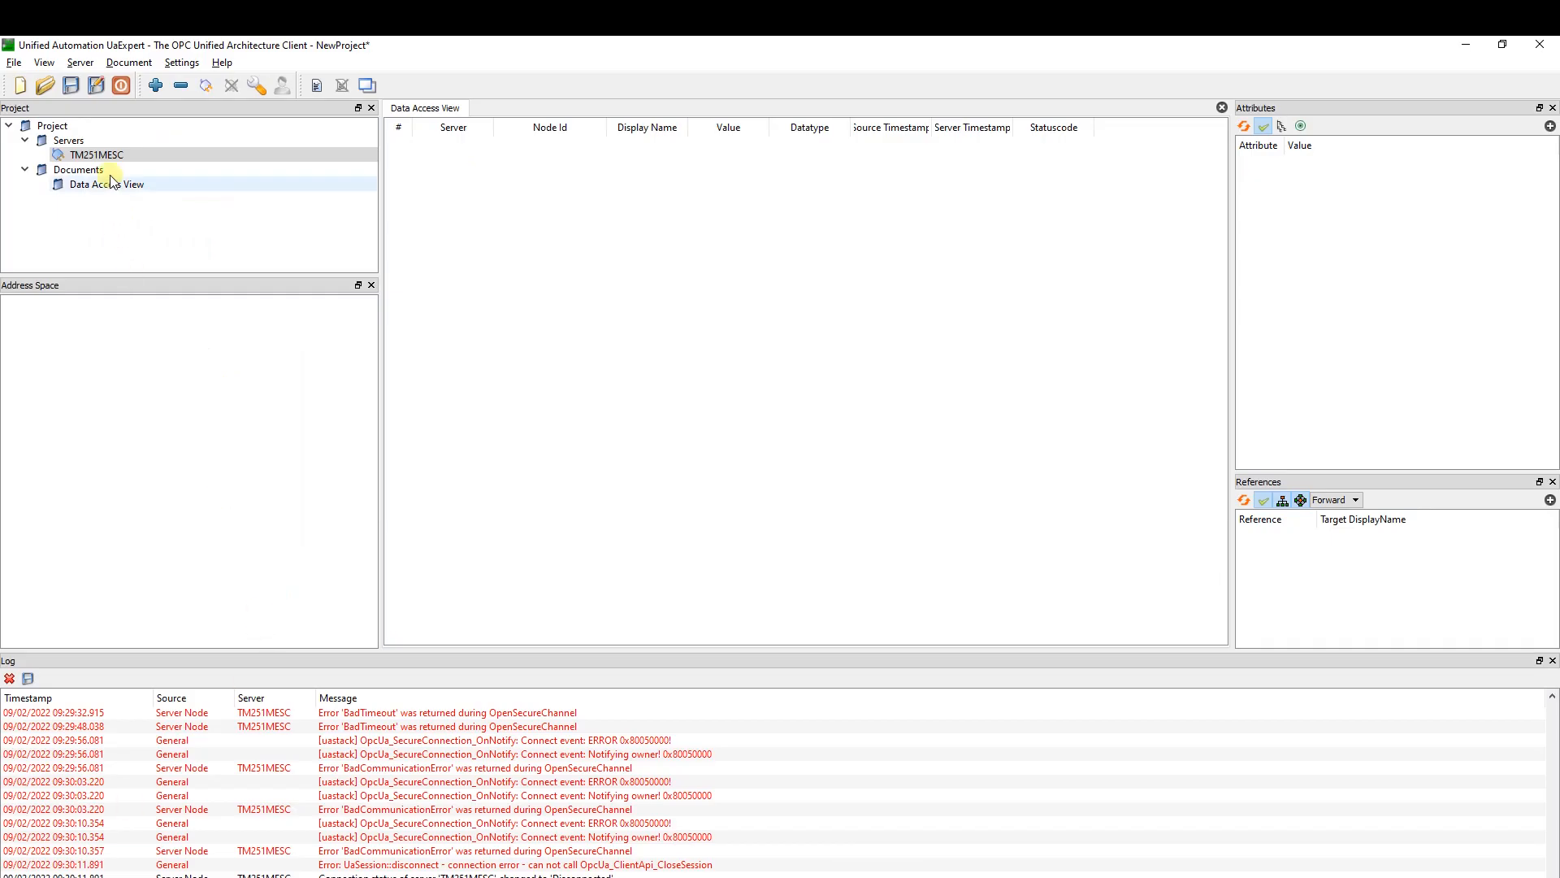
left_click(209, 85)
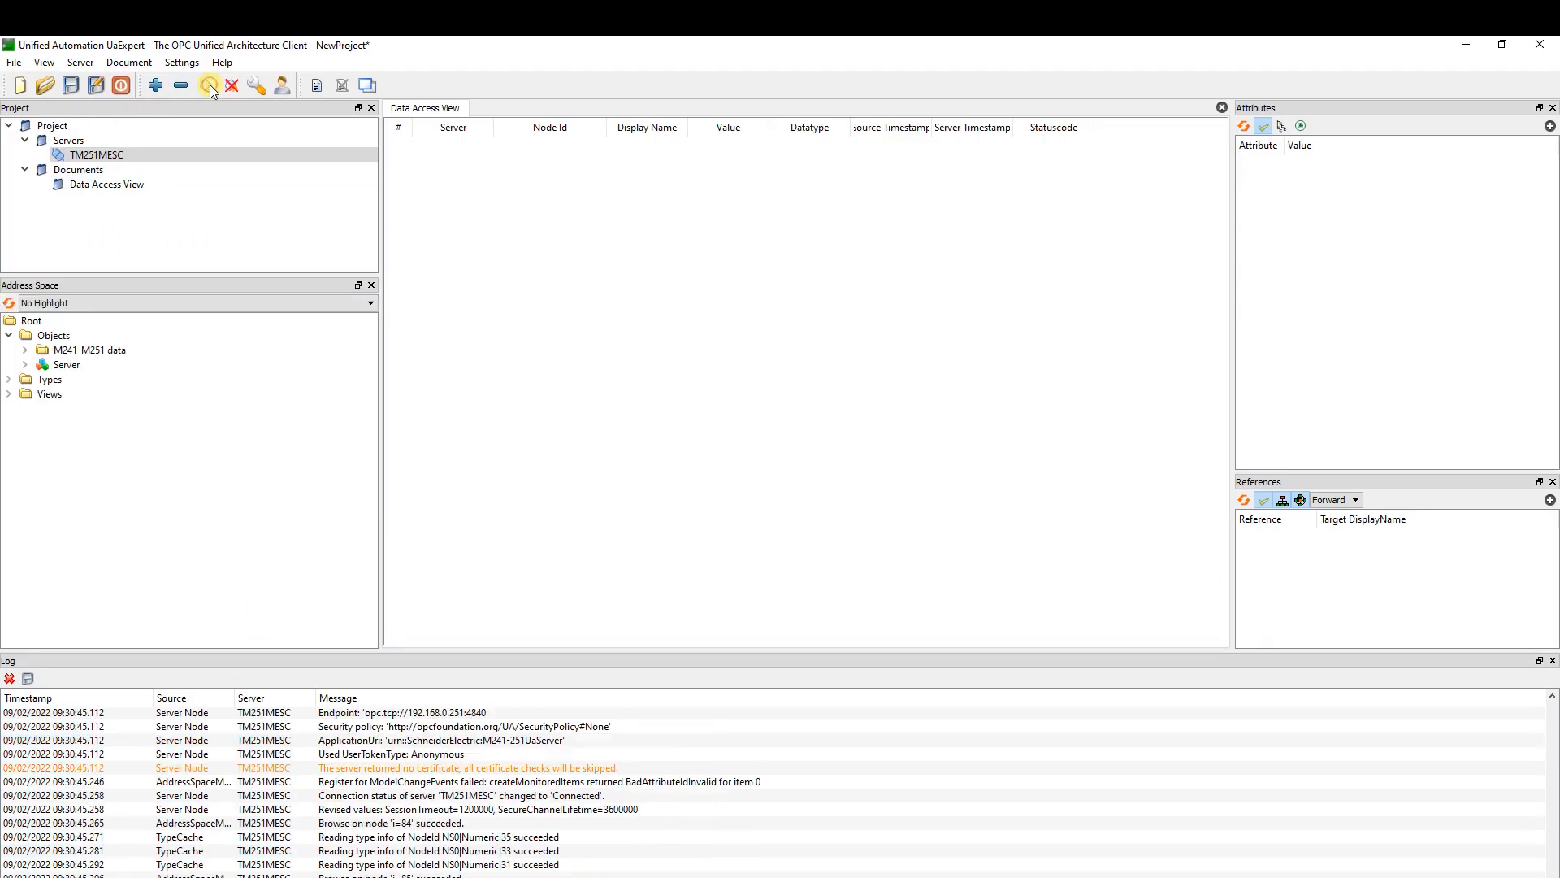
left_click(68, 352)
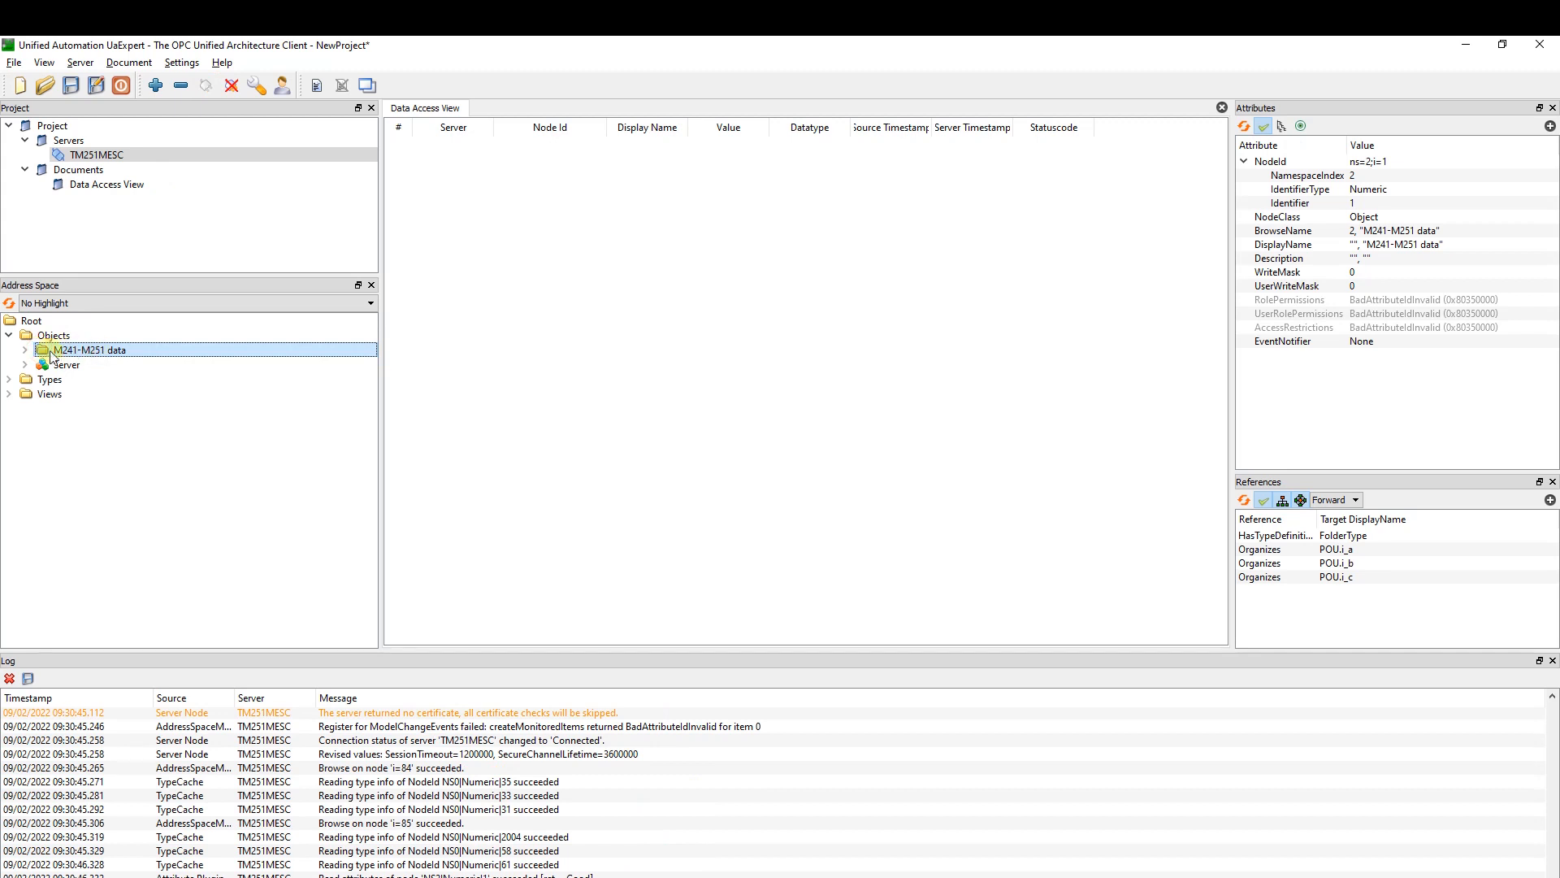
left_click(25, 350)
left_click(79, 367)
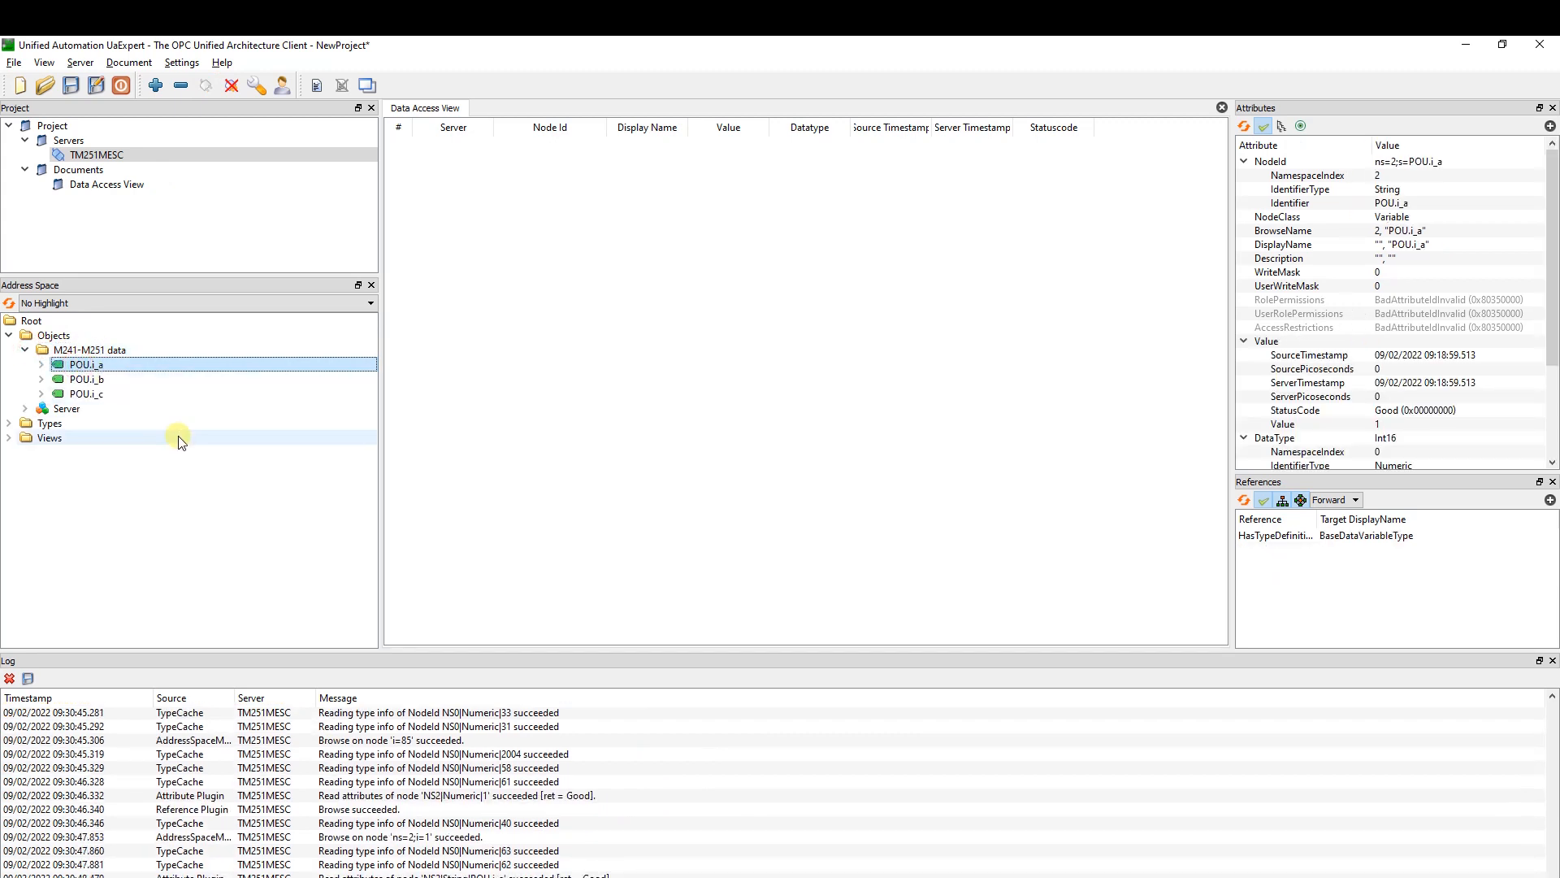
Check the POU under the MAST task in SoMachine, and add POU.i_a, POU.i_b and POU.i_c to UaExpert's Data Access View
key("alt+Tab")
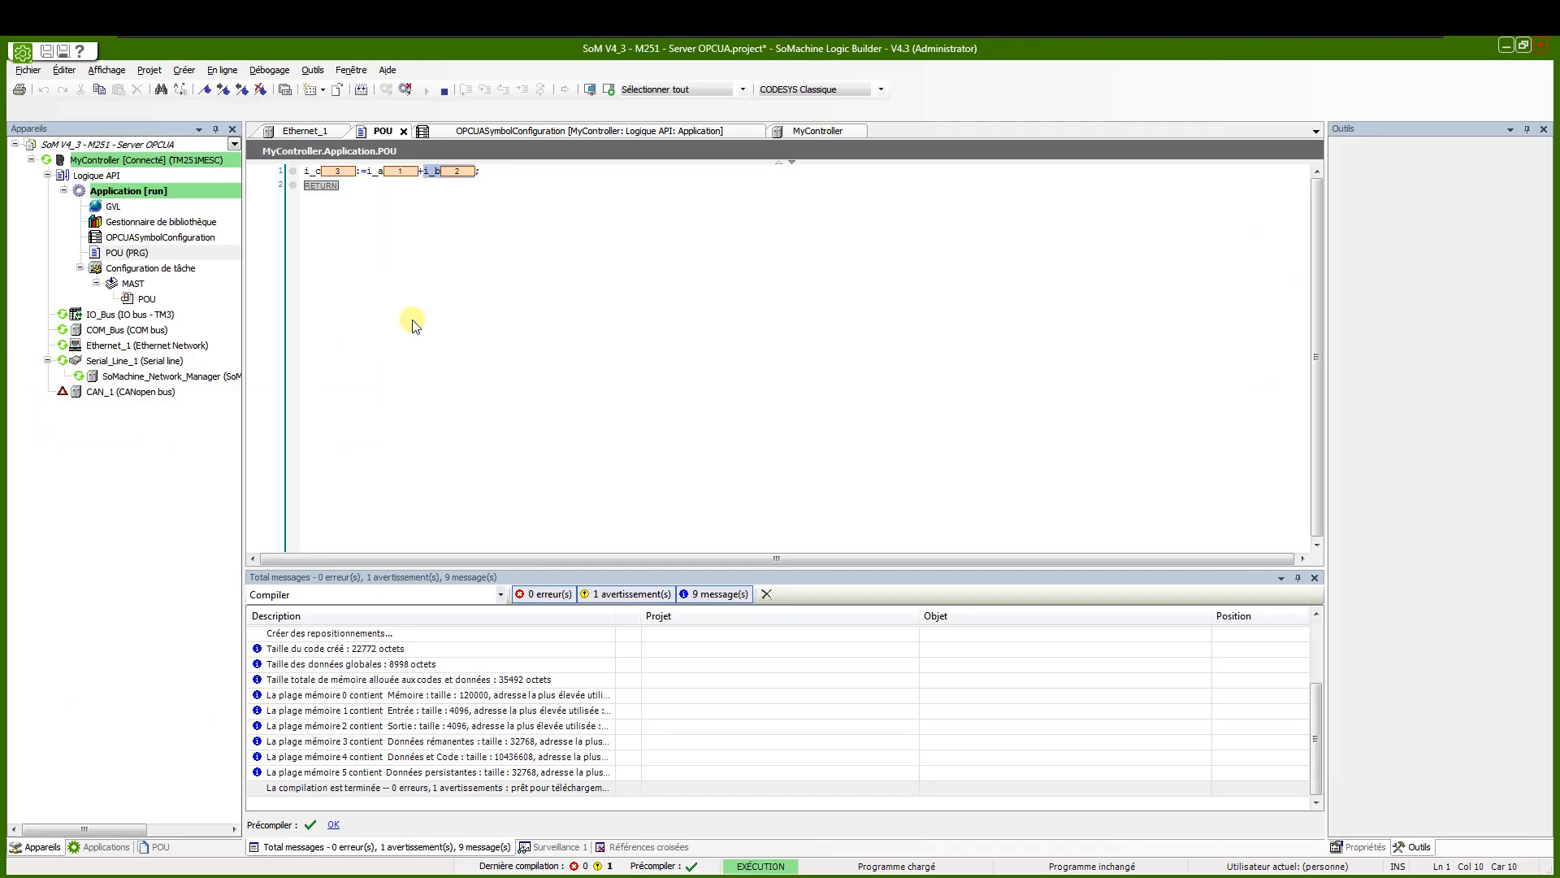
left_click(132, 300)
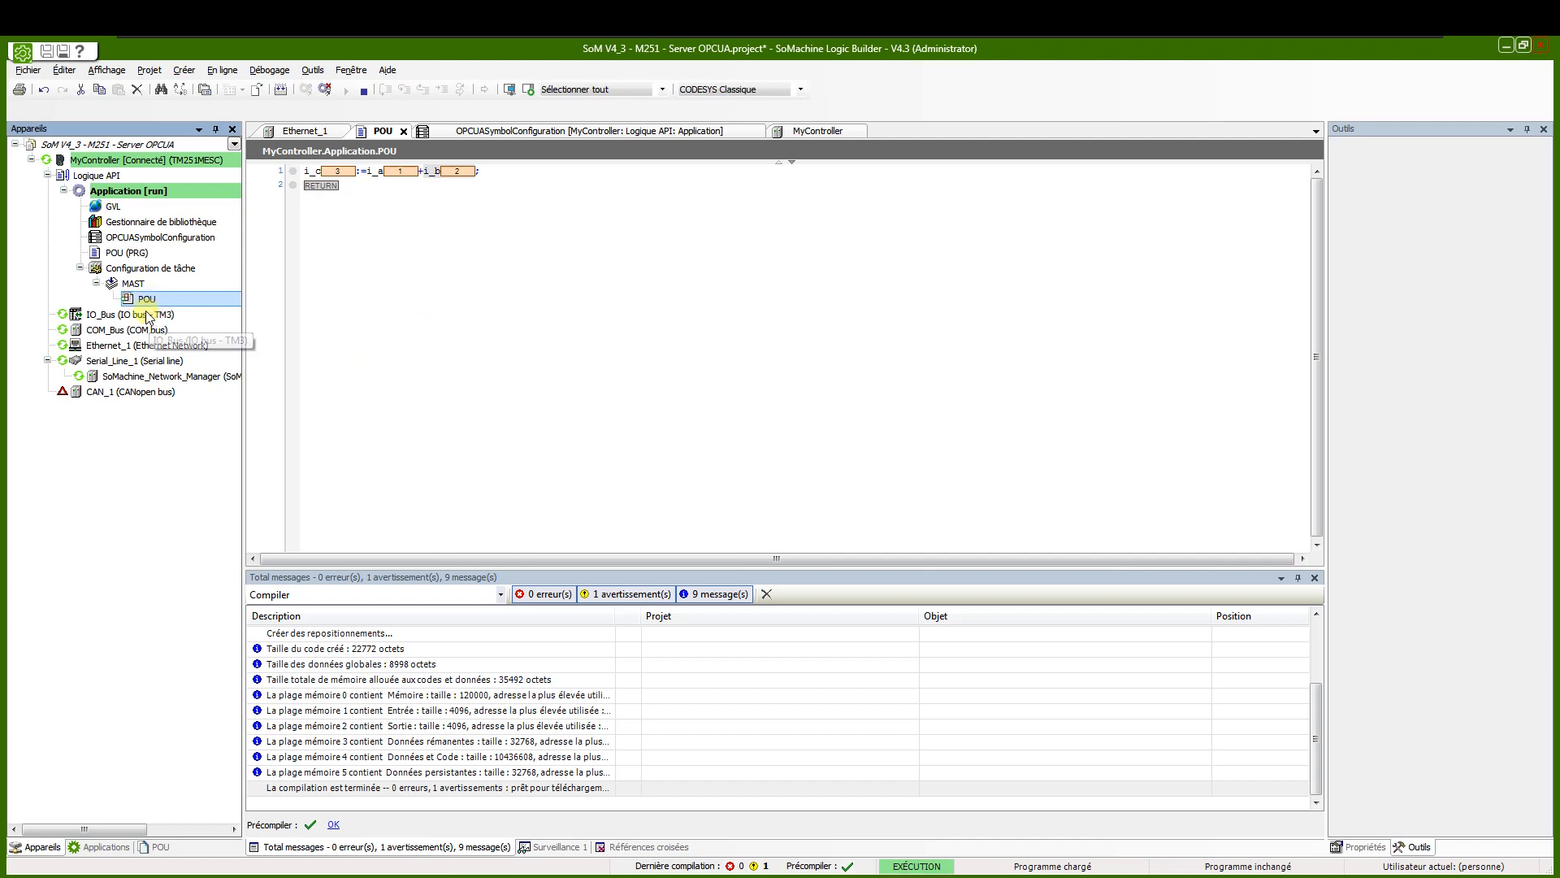
key("alt+Tab")
left_click(89, 394, "shift")
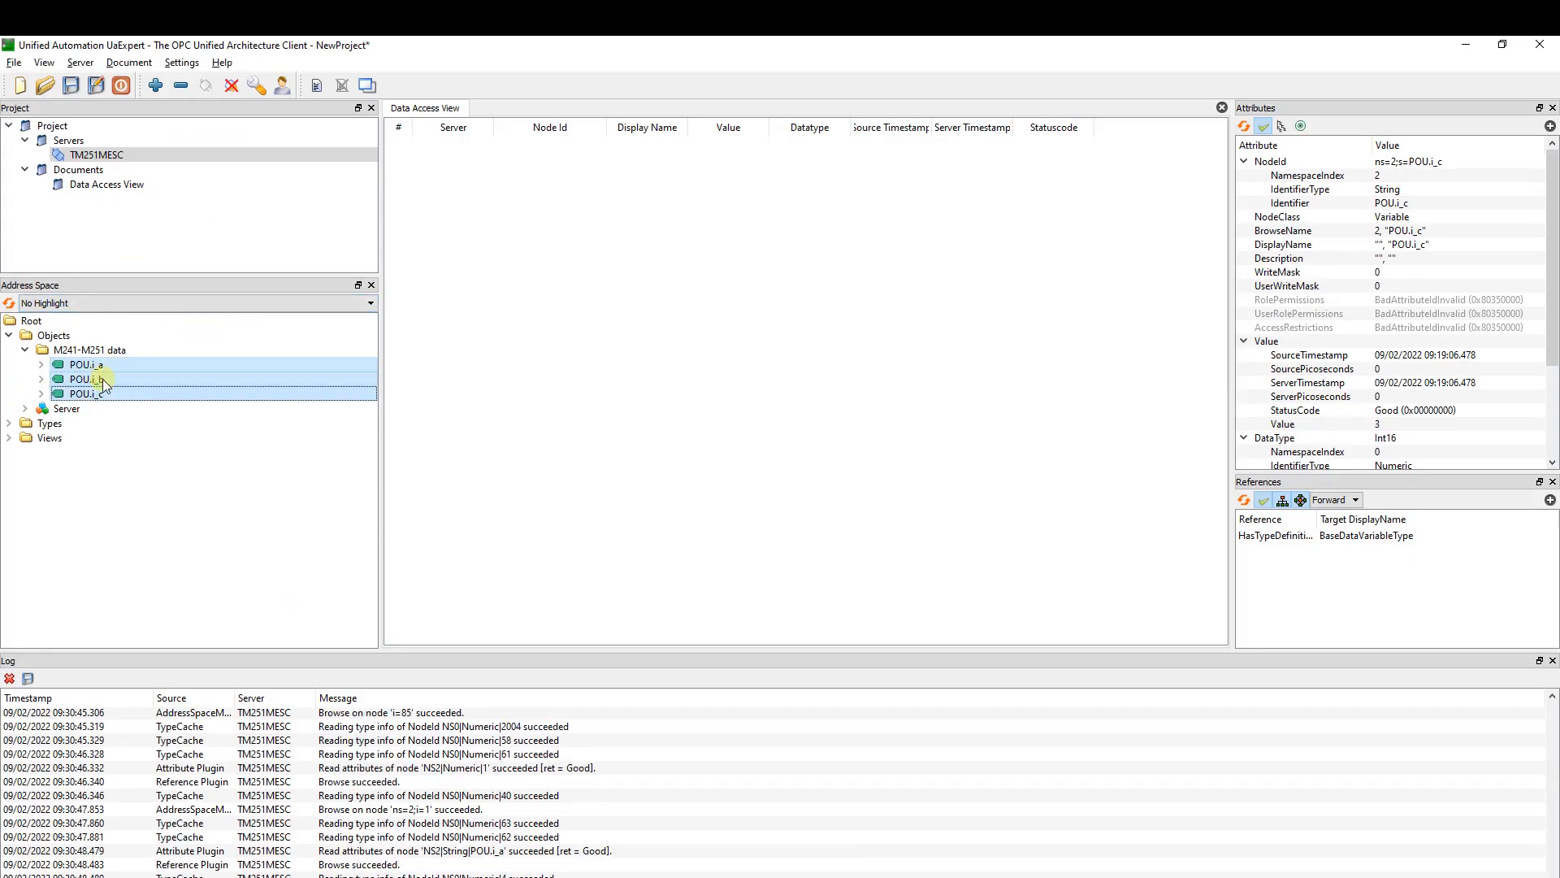
left_click_drag(94, 379, 502, 279)
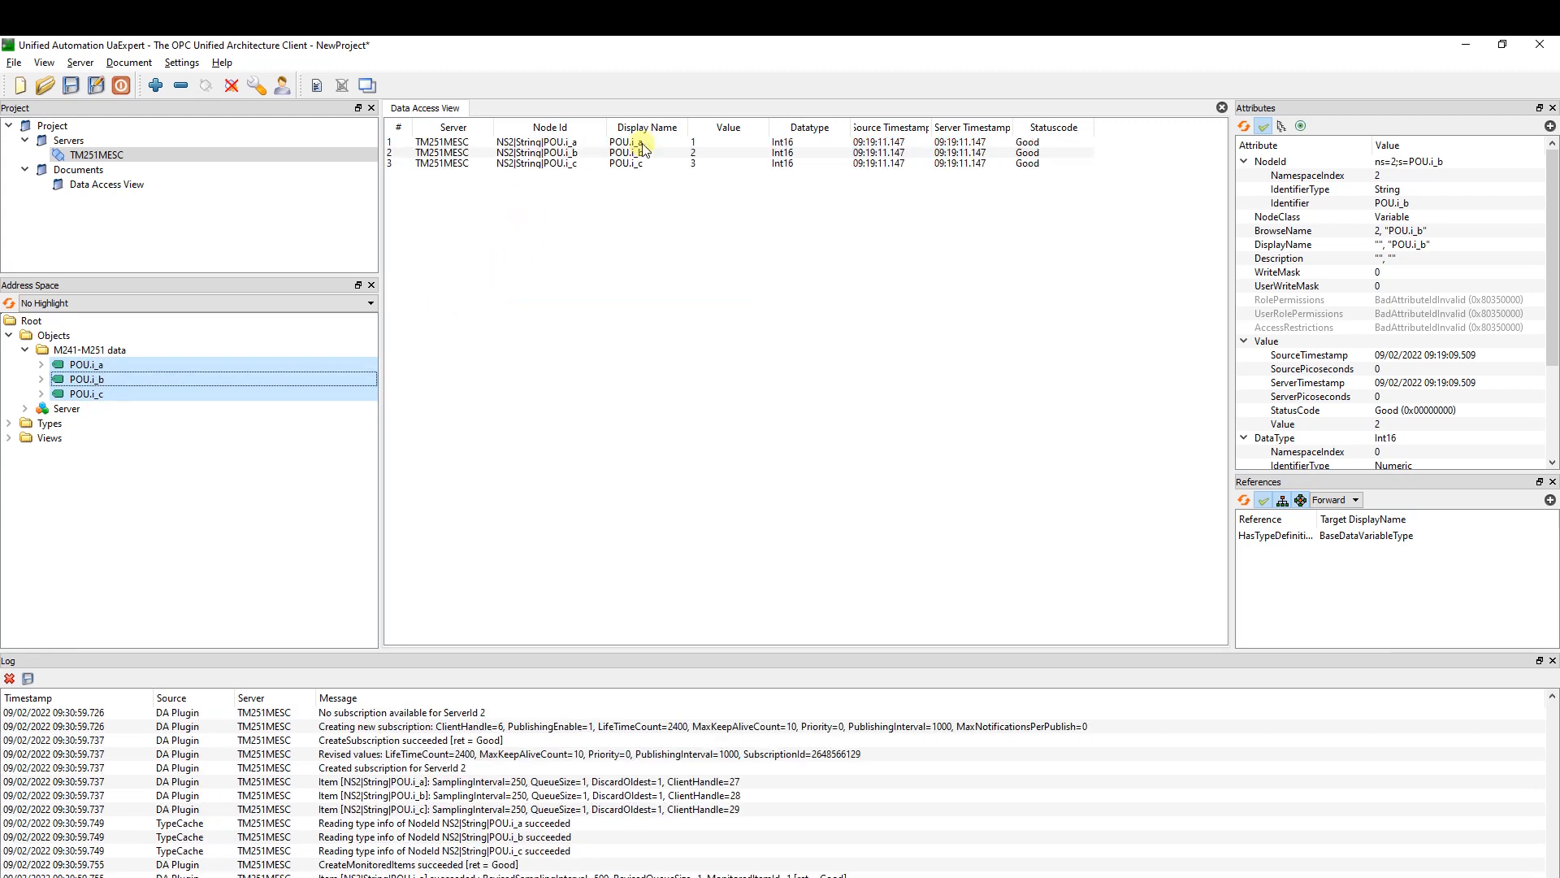
Place the UaExpert window over SoMachine with the POU code still visible and widen the Data Access View to show the Value column
left_click_drag(680, 42, 830, 205)
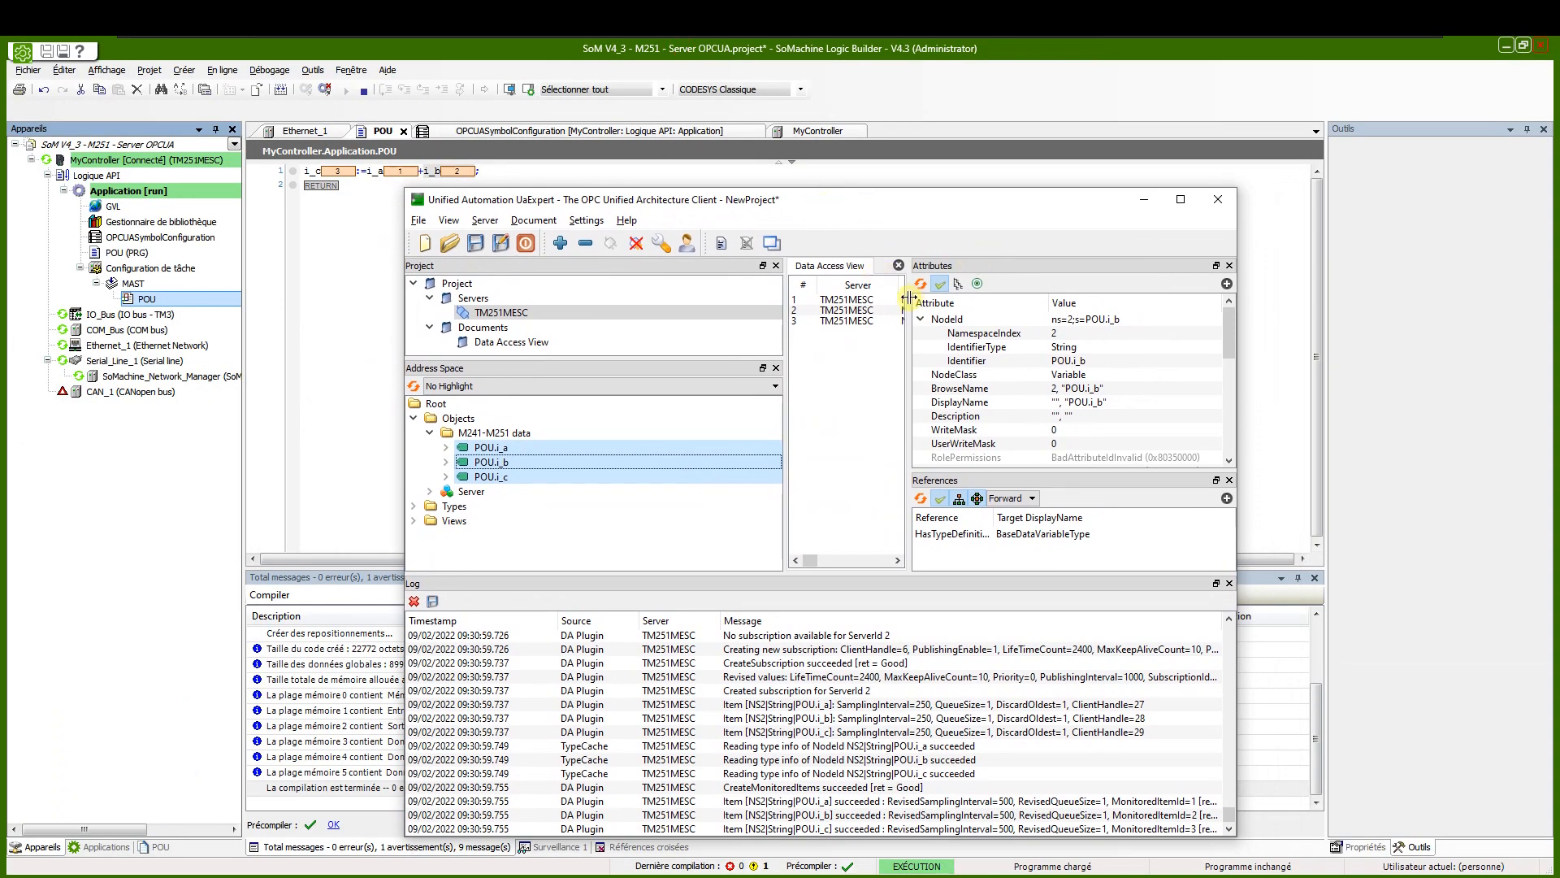
left_click_drag(908, 298, 1087, 299)
left_click_drag(785, 403, 620, 408)
Write the value 5 to POU.i_a in the Data Access View
double_click(945, 306)
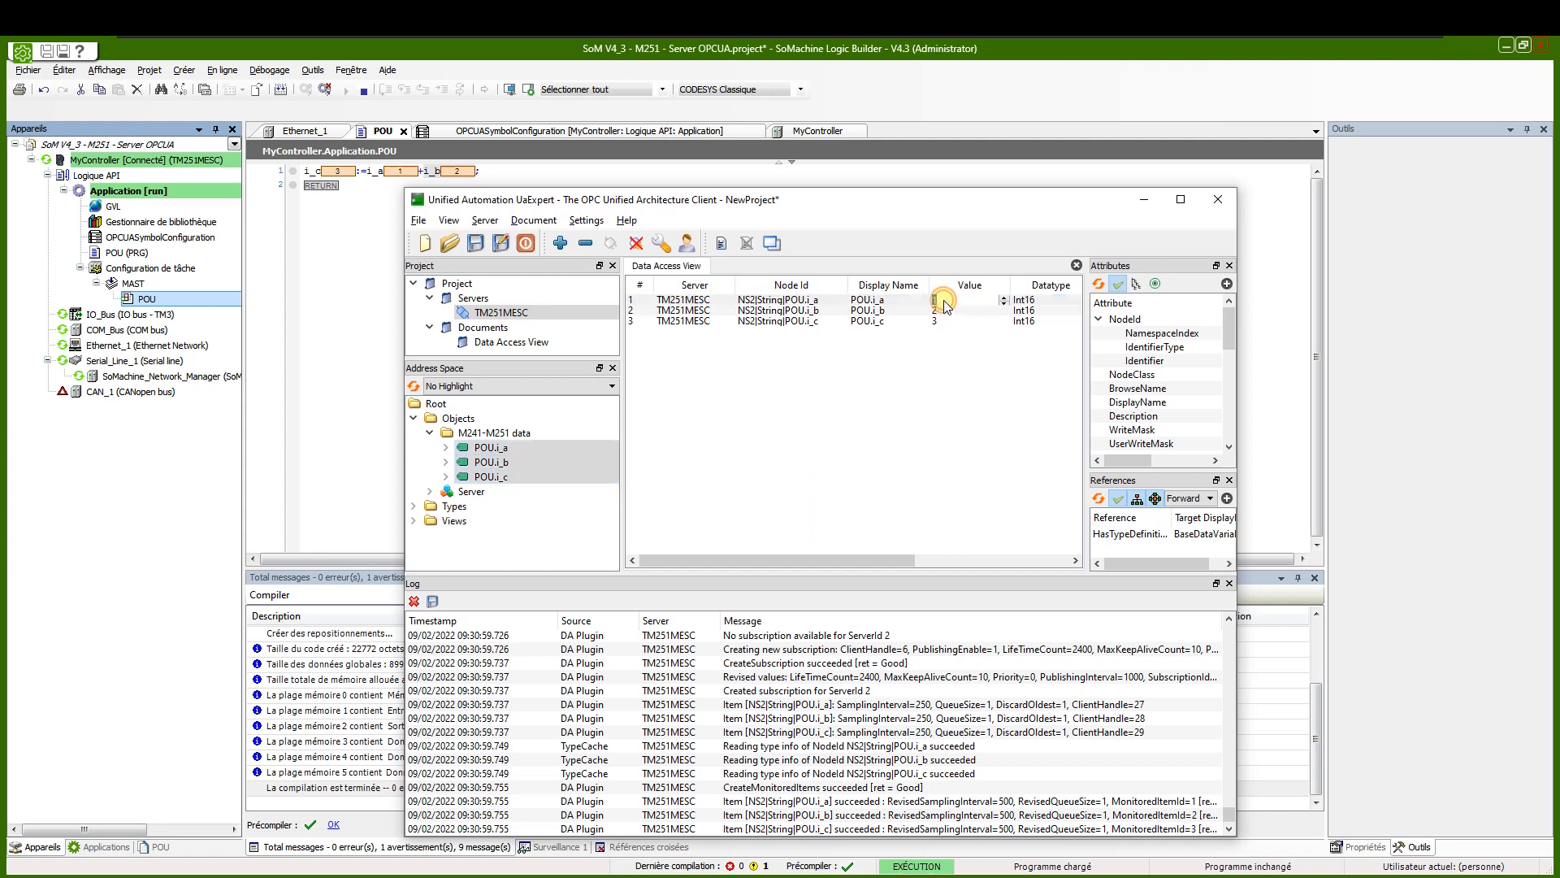
type("5")
key("Return")
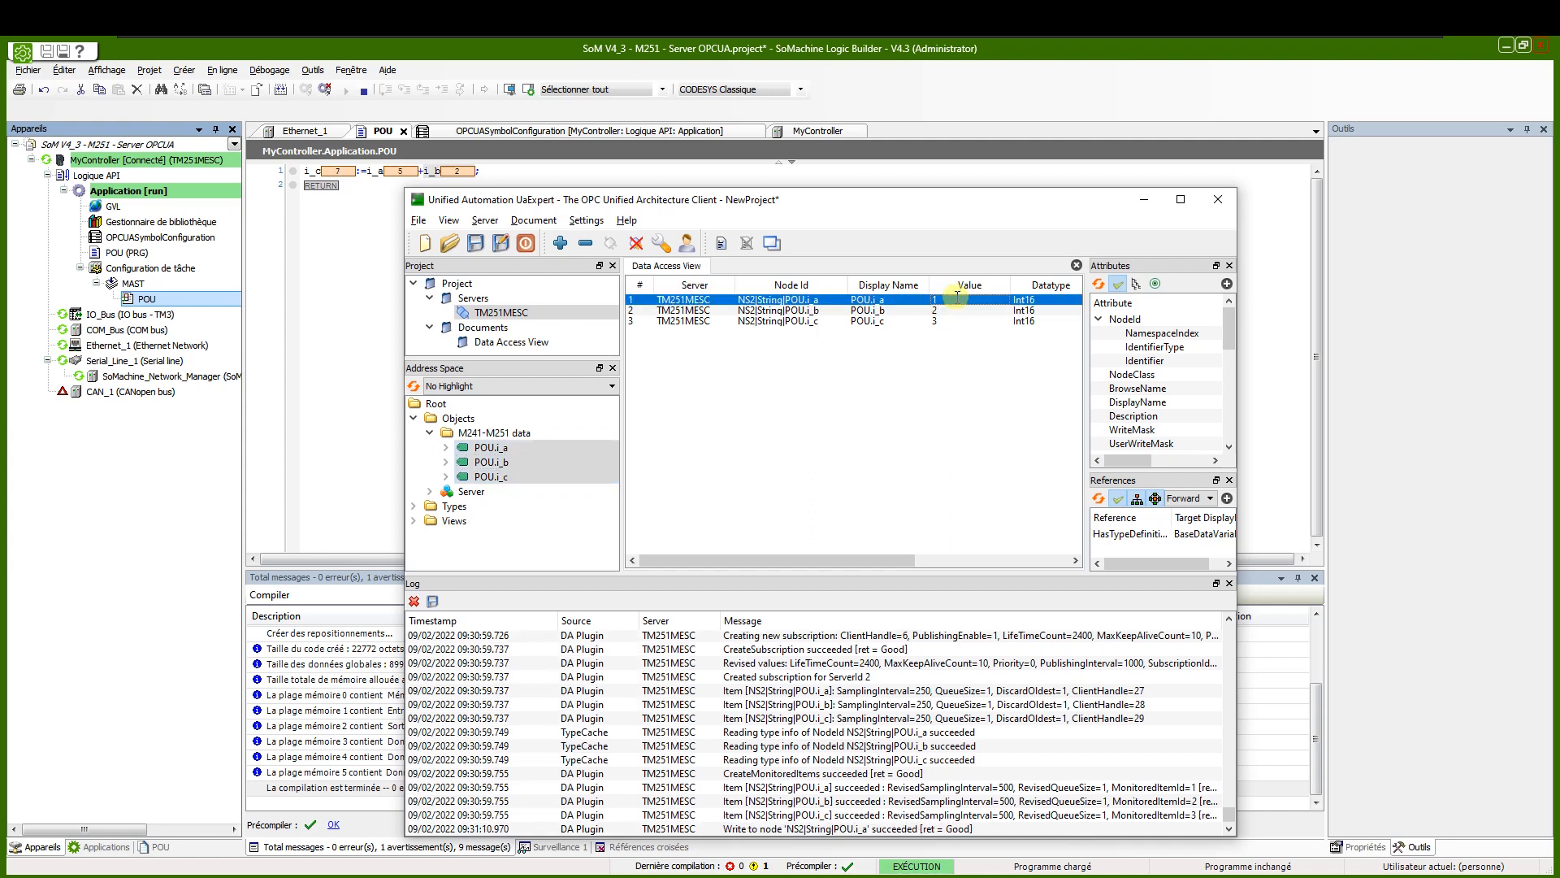